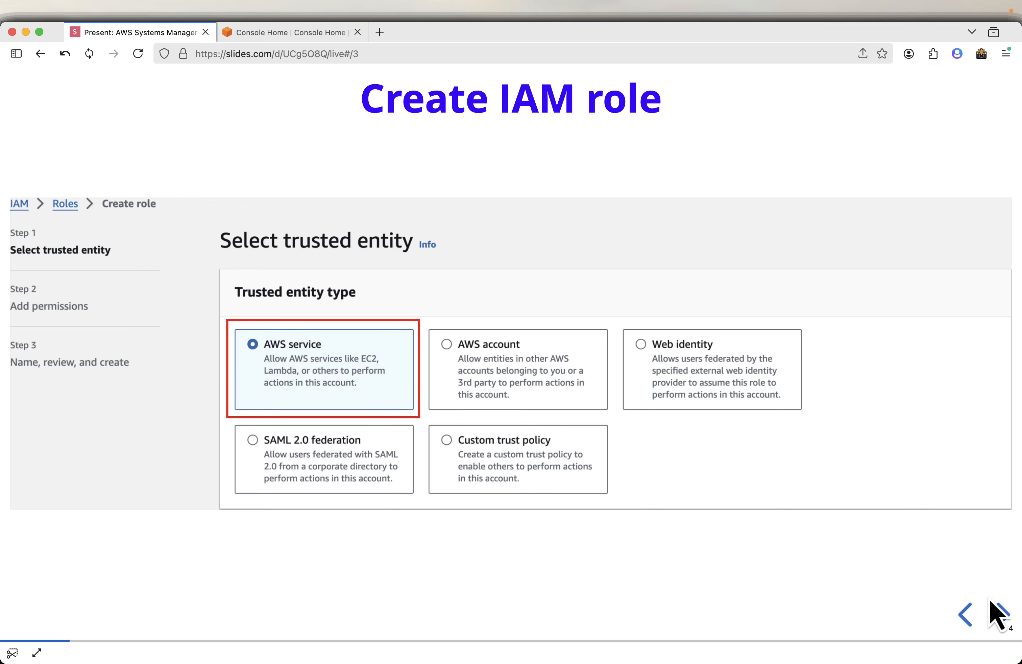
Search the console for IAM and open the IAM service in a new tab.
left_click(1002, 615)
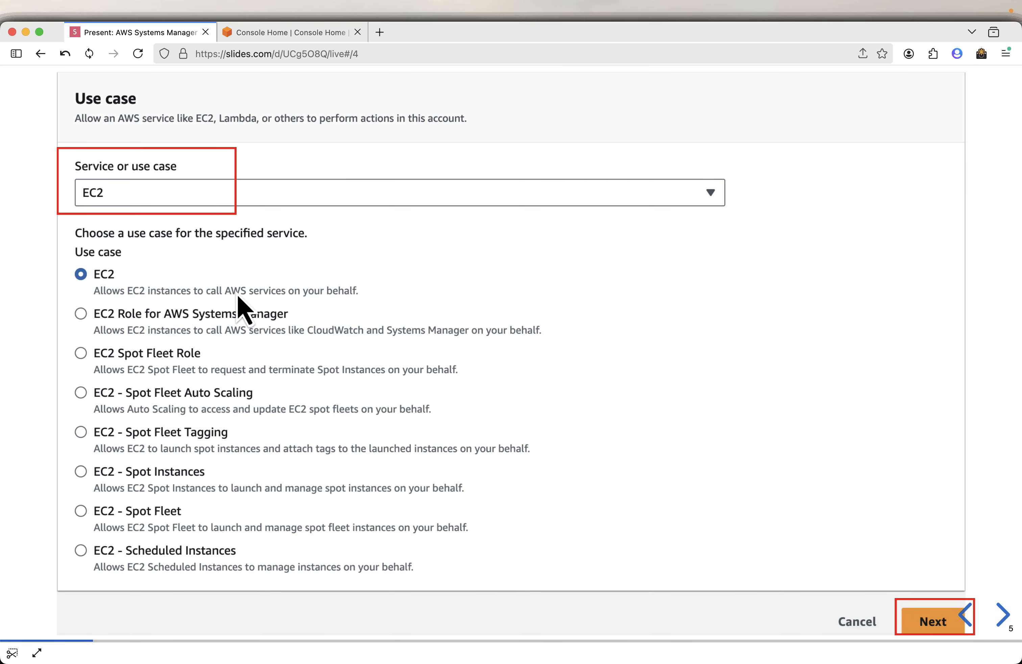
left_click(266, 33)
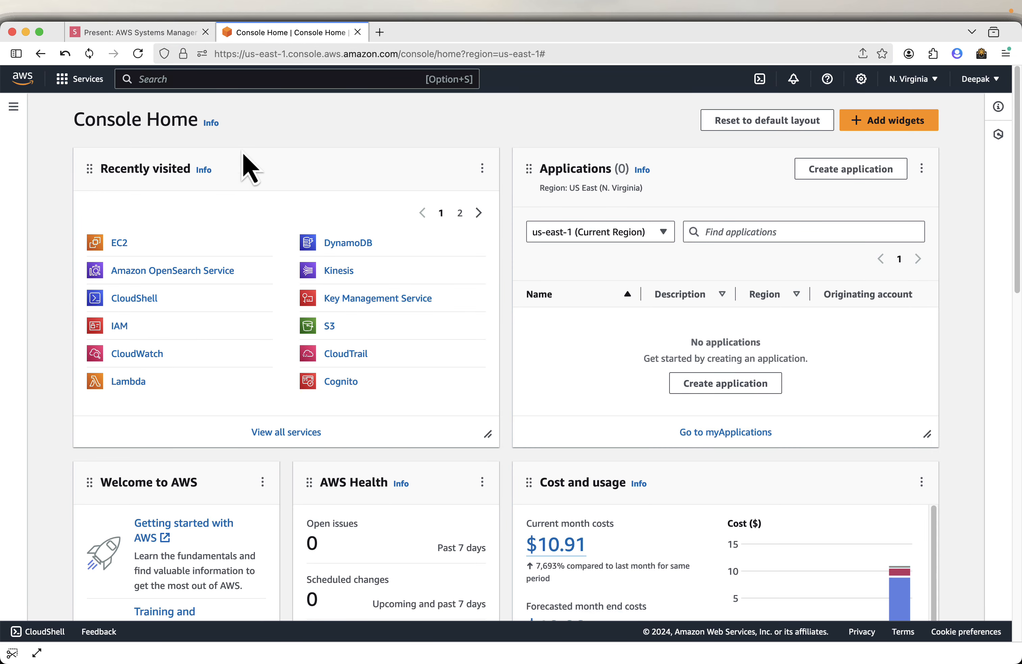
left_click(244, 77)
type("IAM")
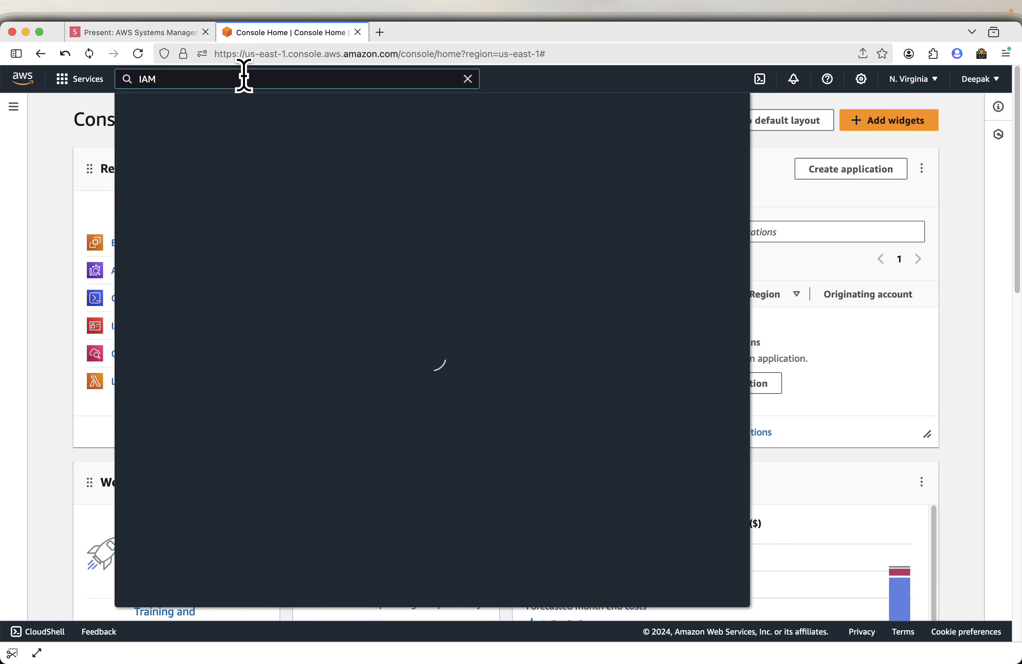
right_click(342, 192)
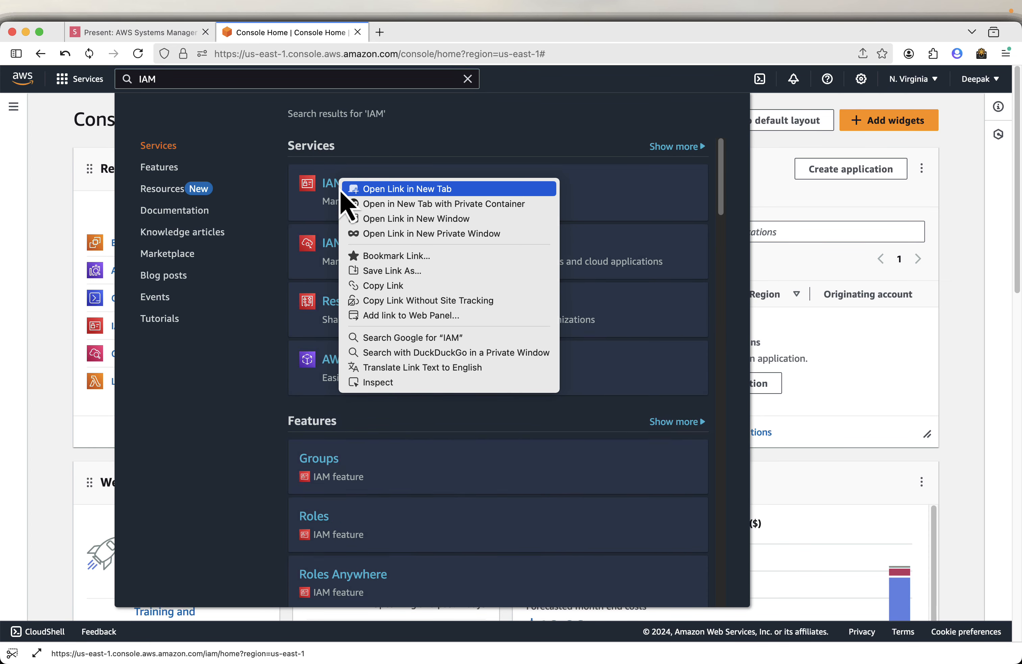
left_click(357, 189)
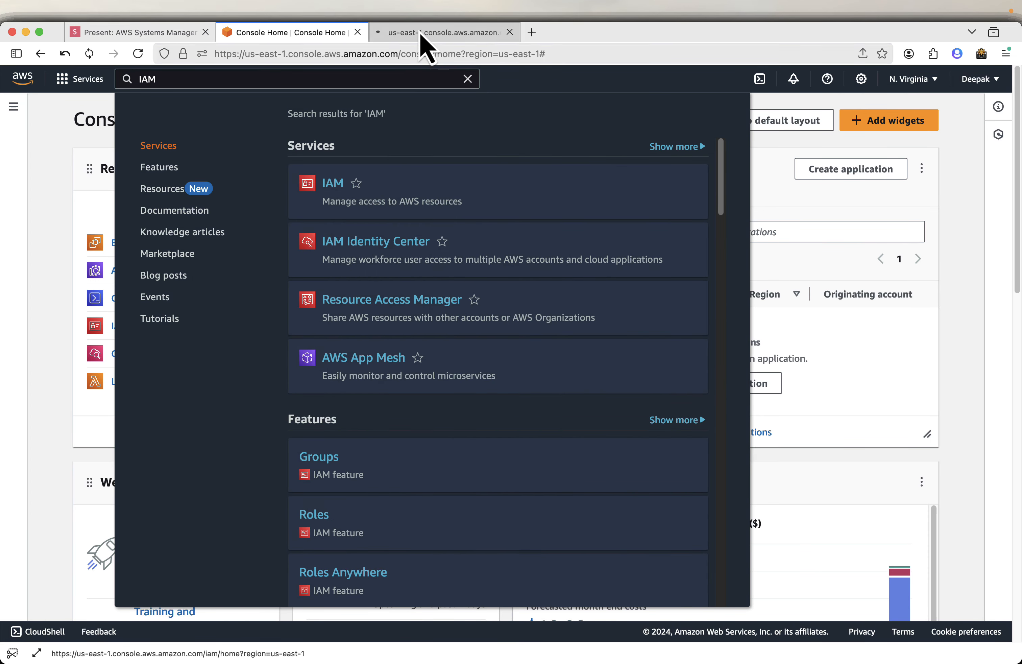
left_click(420, 35)
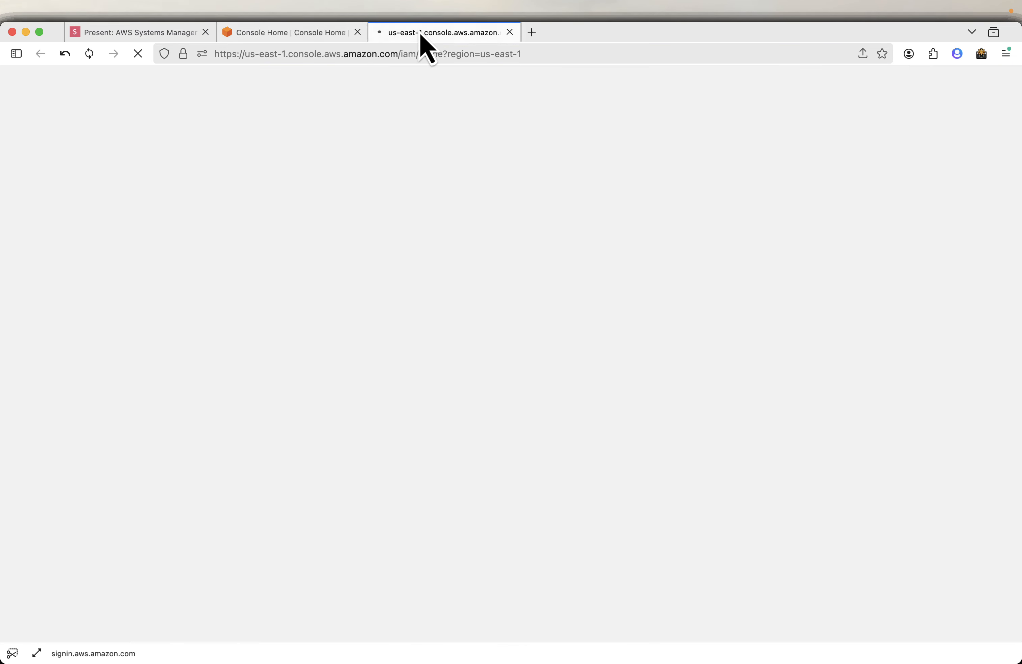
Copy the AmazonSSMManagedInstanceCore policy name from the presentation slide.
left_click(157, 29)
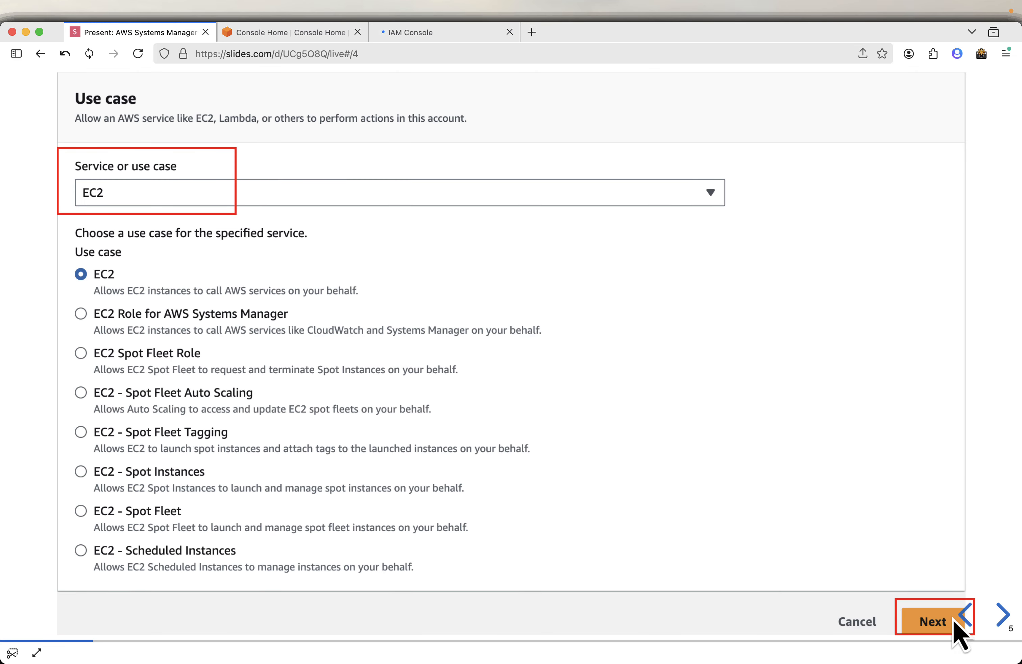
left_click(999, 615)
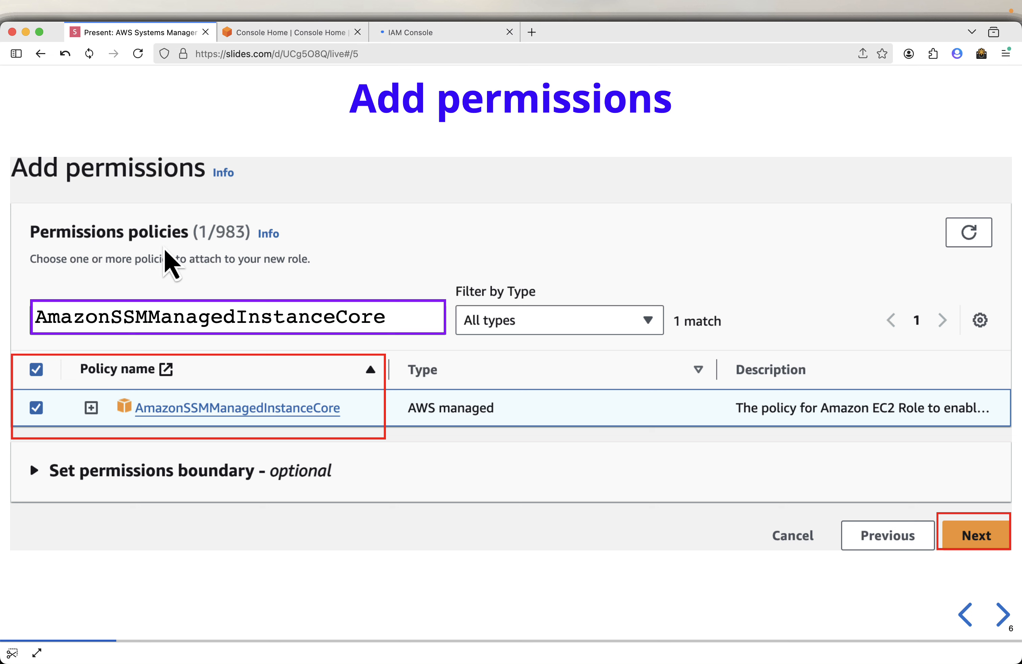
mouse_move(144, 314)
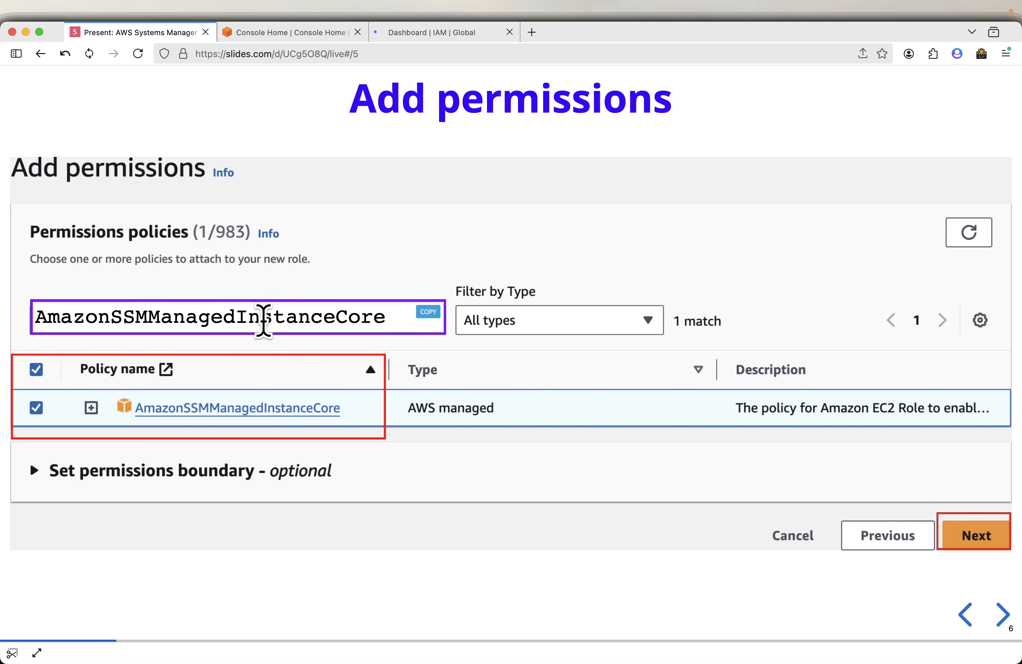
Start creating a new role from the IAM Roles page.
left_click(431, 33)
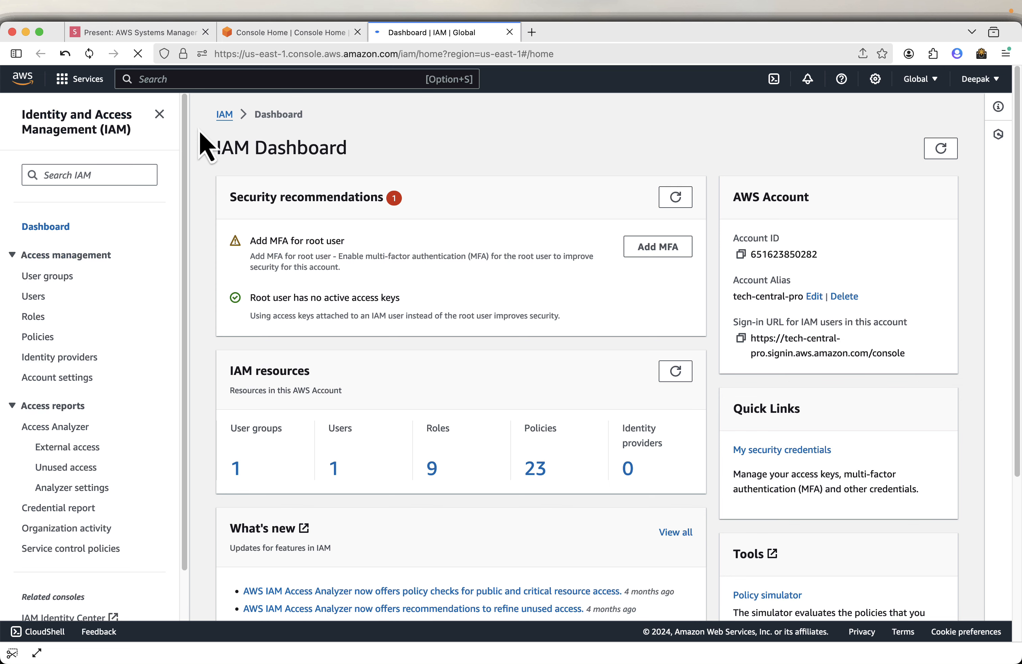
left_click(33, 318)
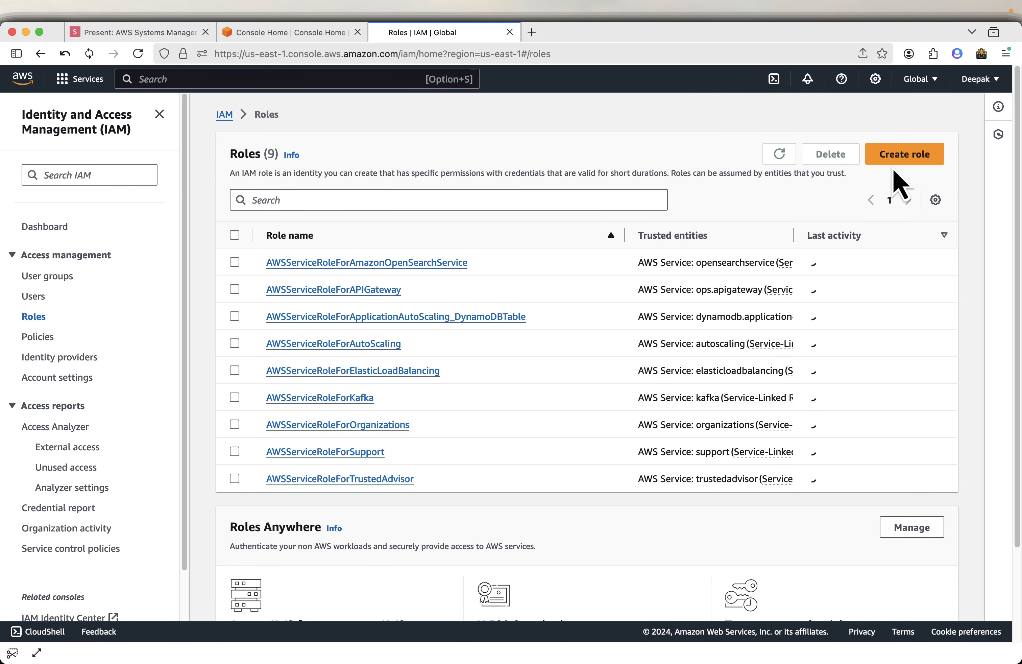
left_click(905, 156)
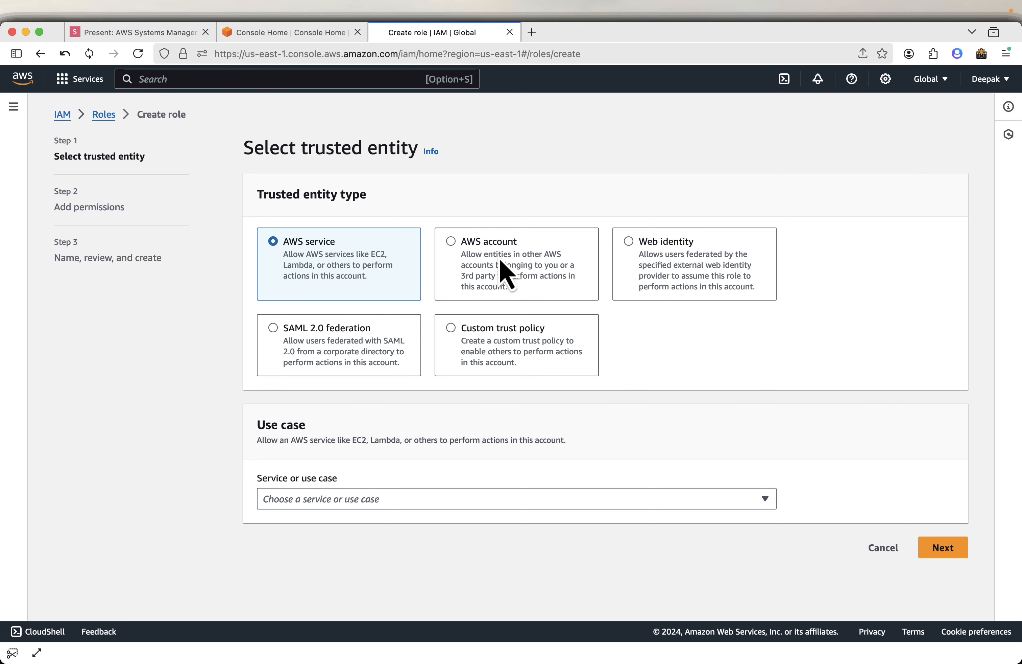
Choose EC2 as the trusted AWS service use case and continue to permissions.
left_click(376, 500)
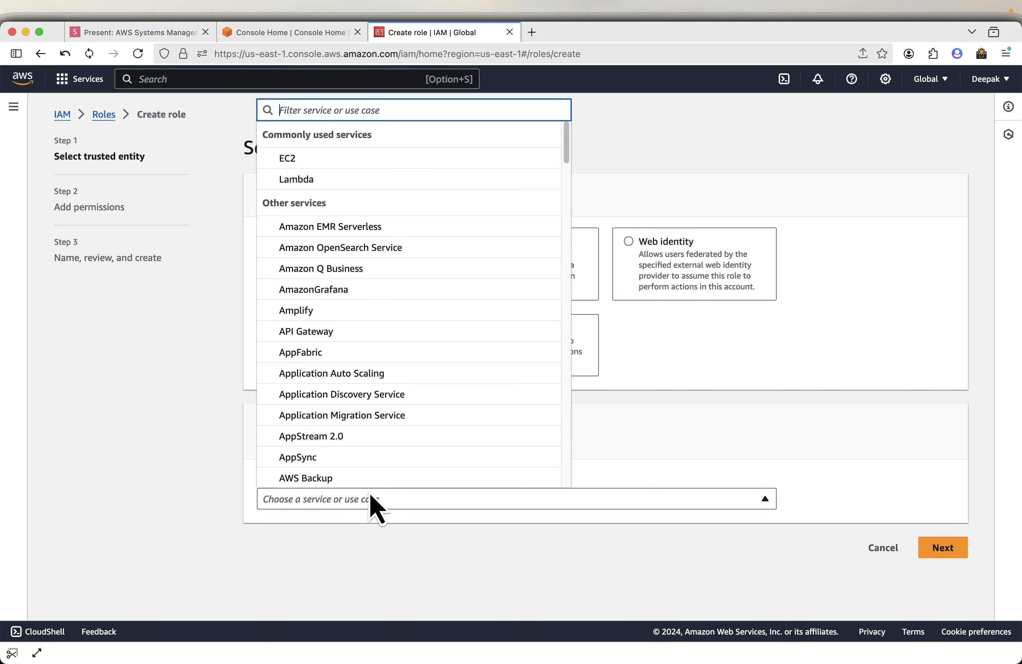
left_click(329, 158)
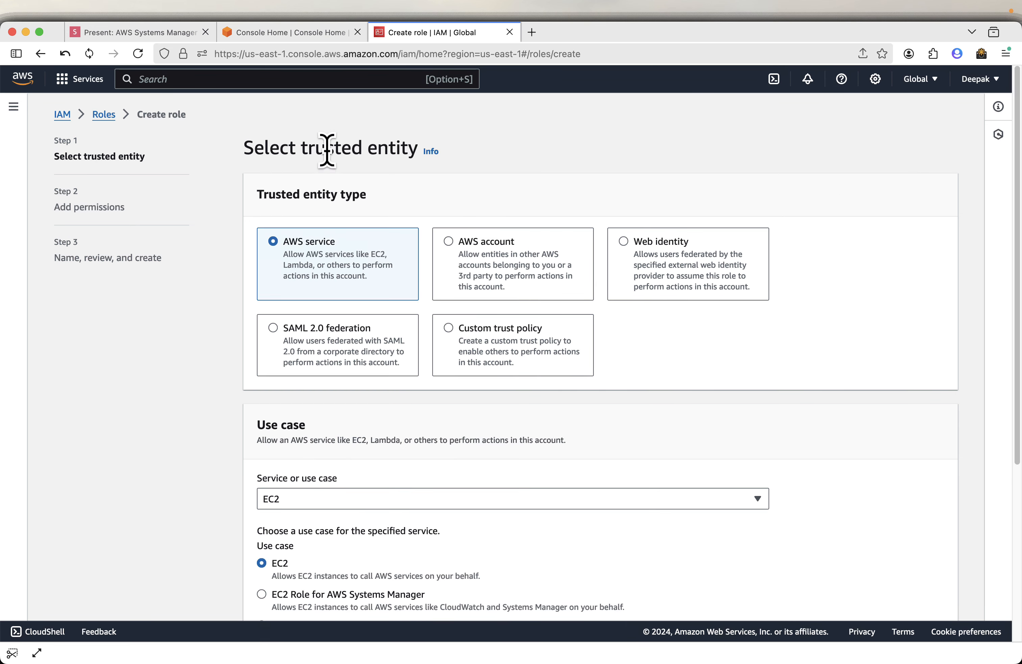
scroll(217, 524, "down", 5)
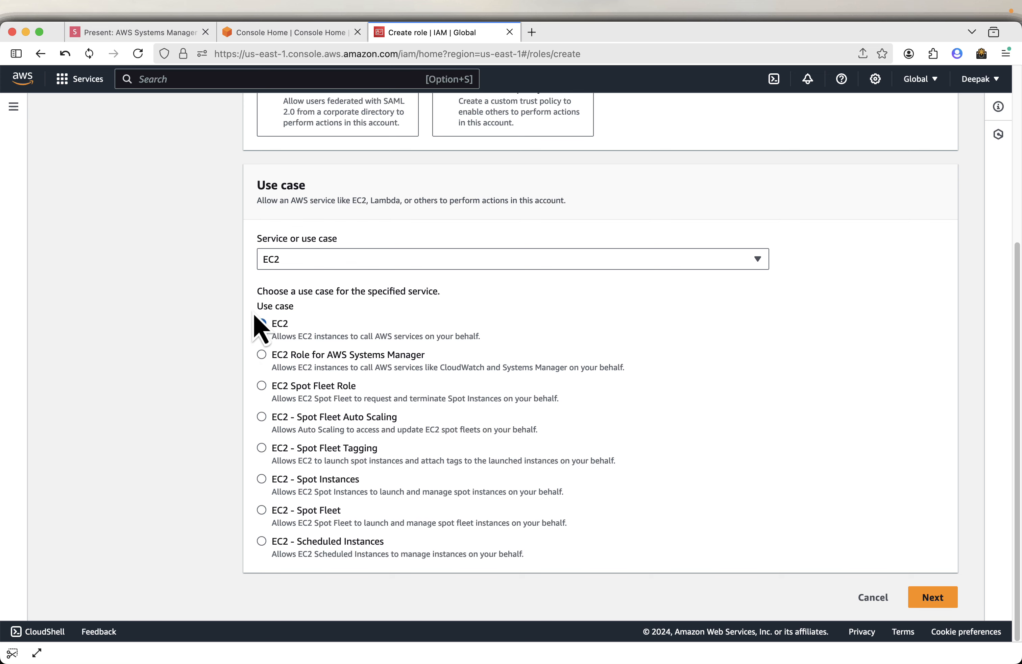
left_click(931, 599)
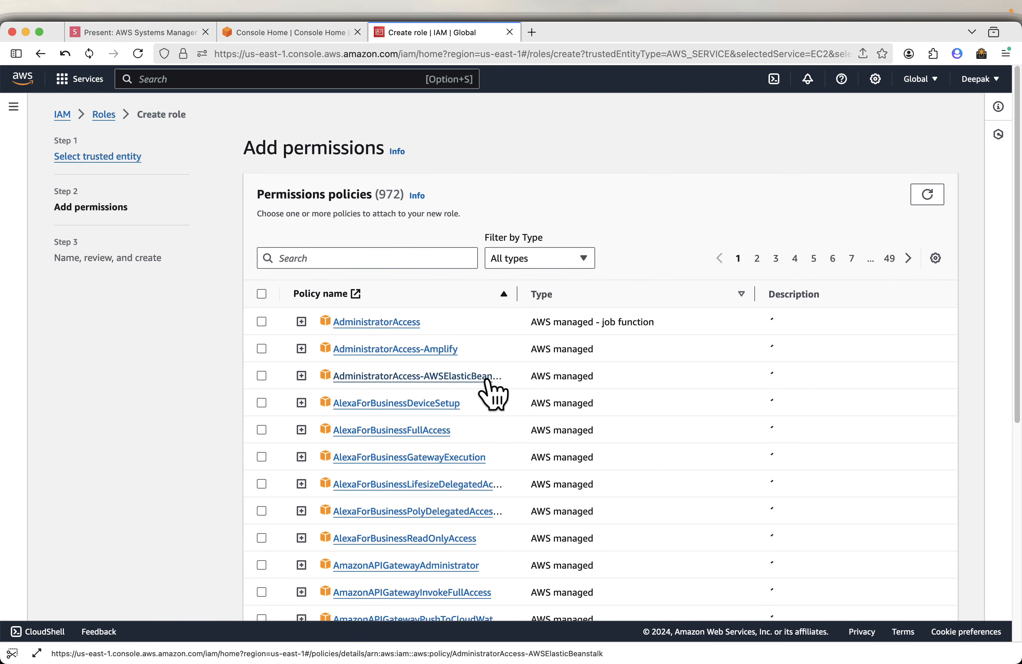
Filter the policies for AmazonSSMManagedInstanceCore, select it, and continue to the naming step.
left_click(339, 260)
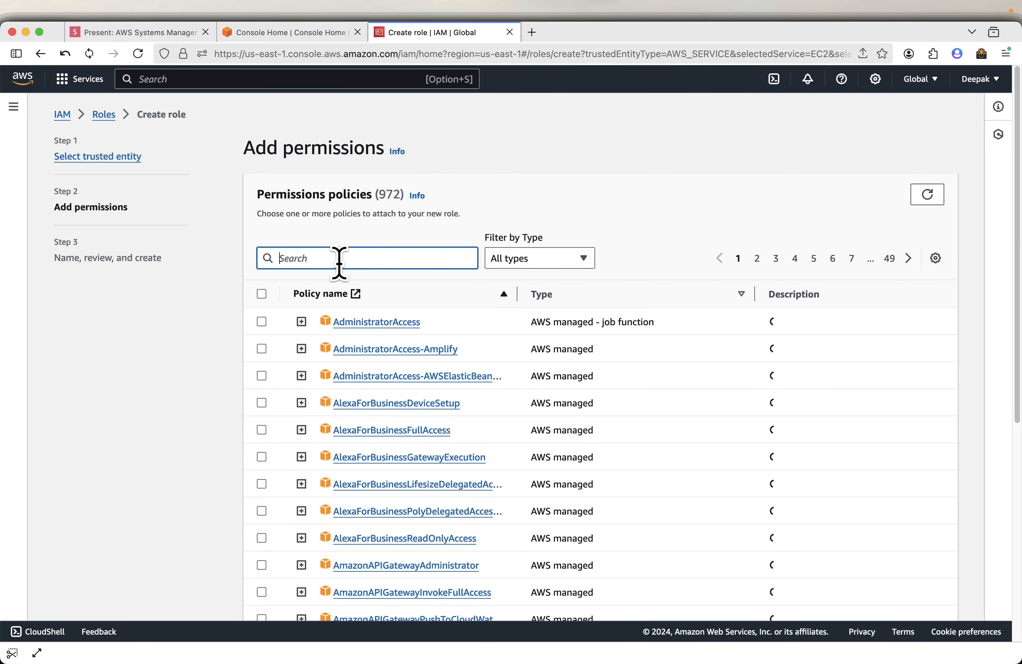
key("super+v")
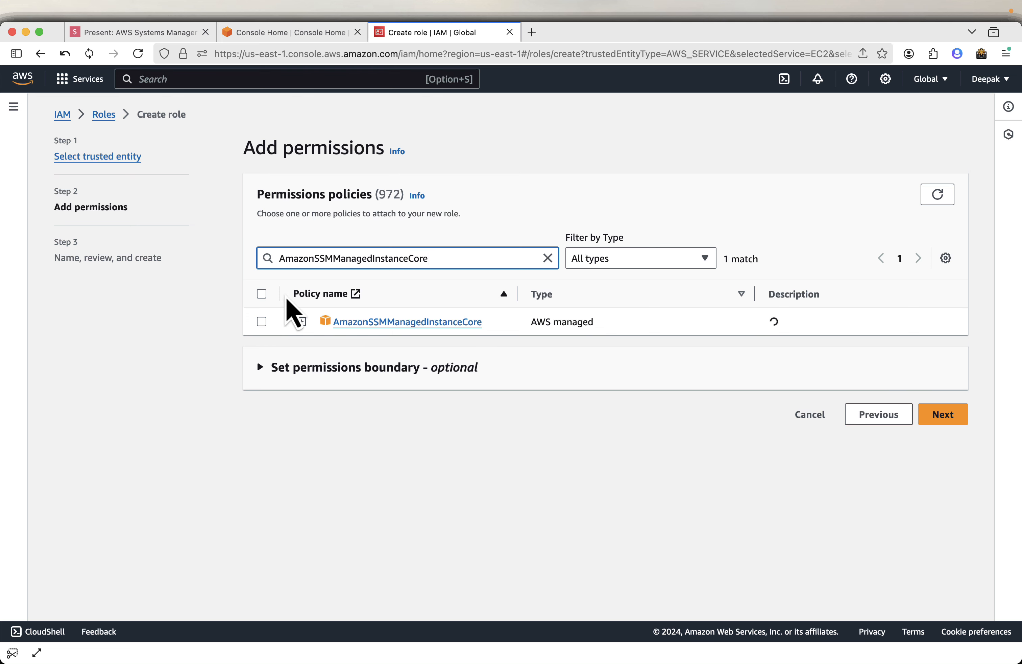
left_click(261, 322)
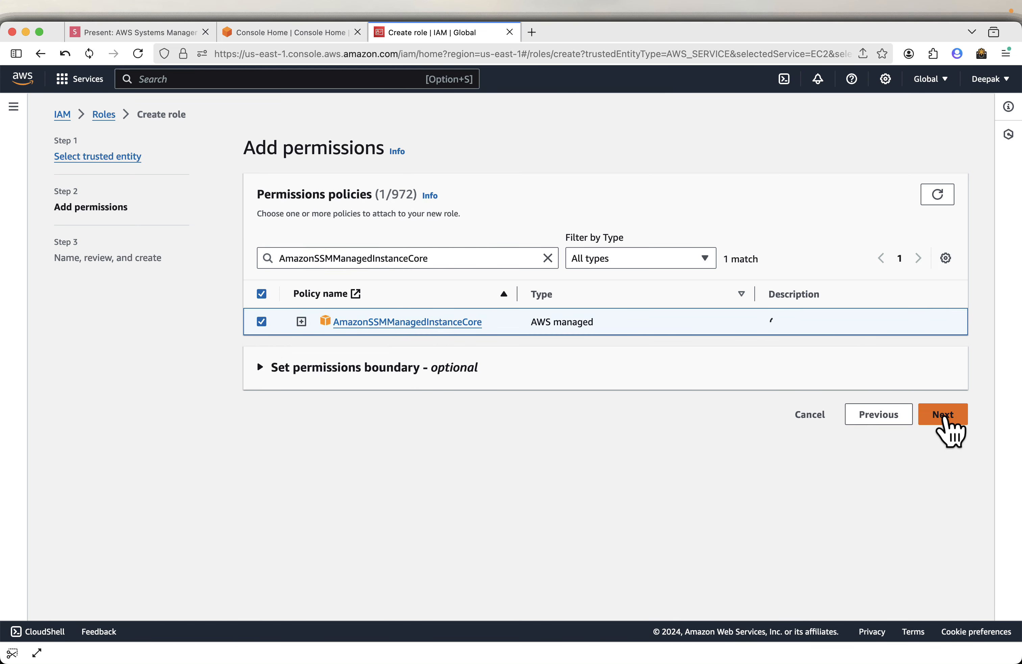
left_click(957, 429)
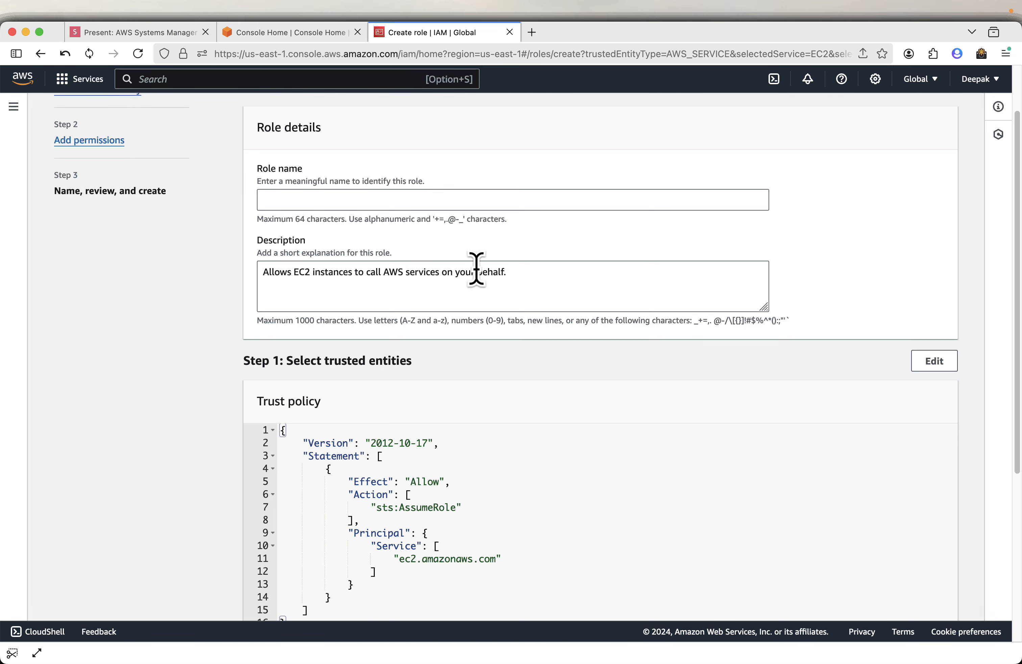
Copy SSMInstanceRole from the slides, enter it as the role name, and create the role.
left_click(382, 201)
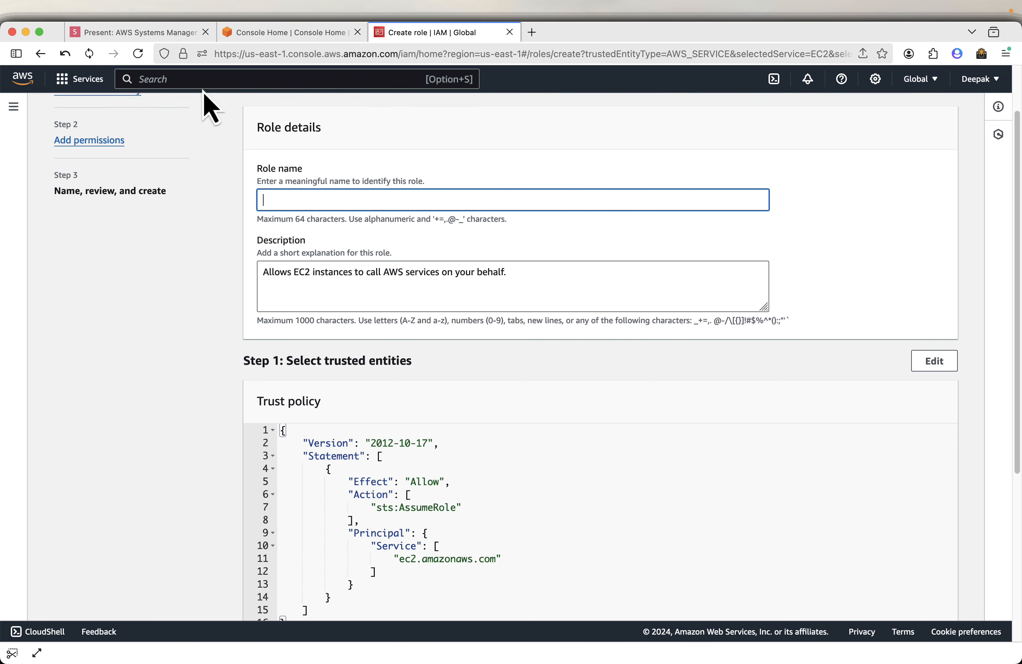
left_click(170, 37)
key("Right")
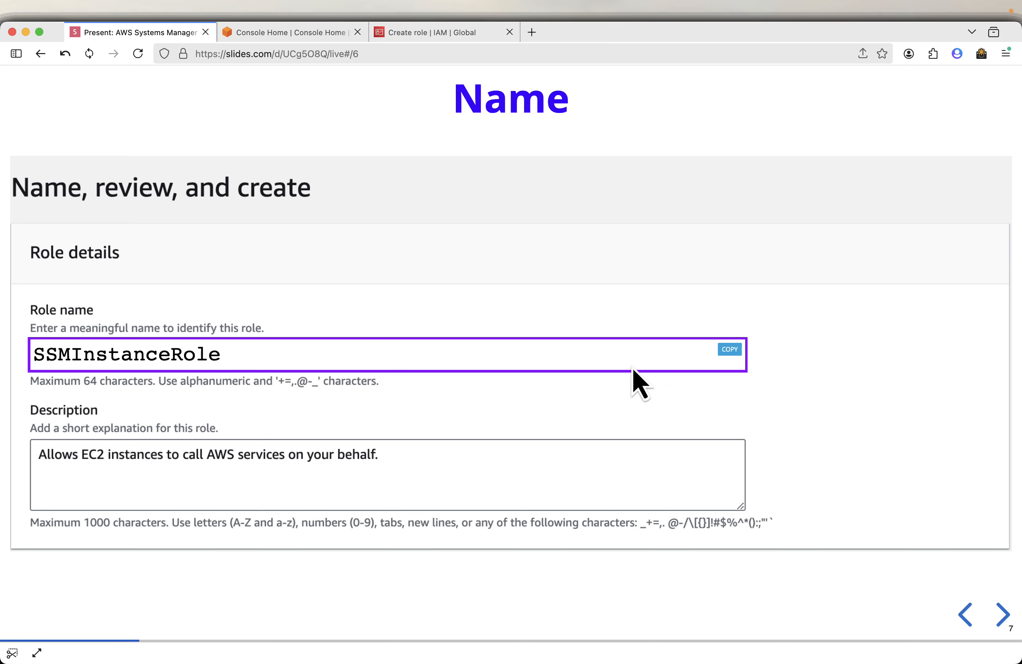
left_click(717, 349)
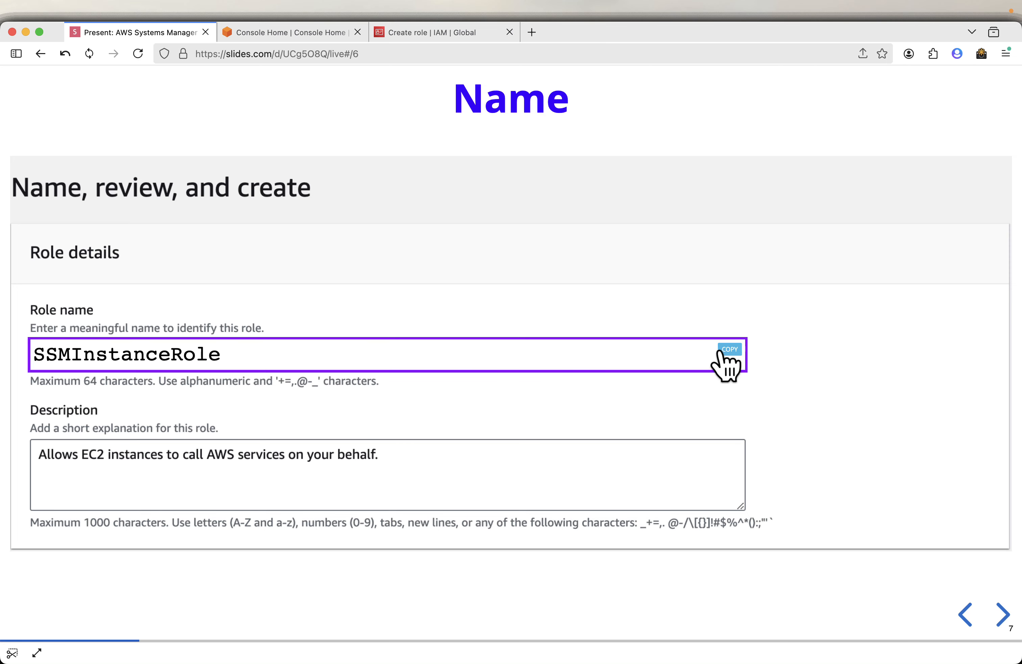
left_click(500, 35)
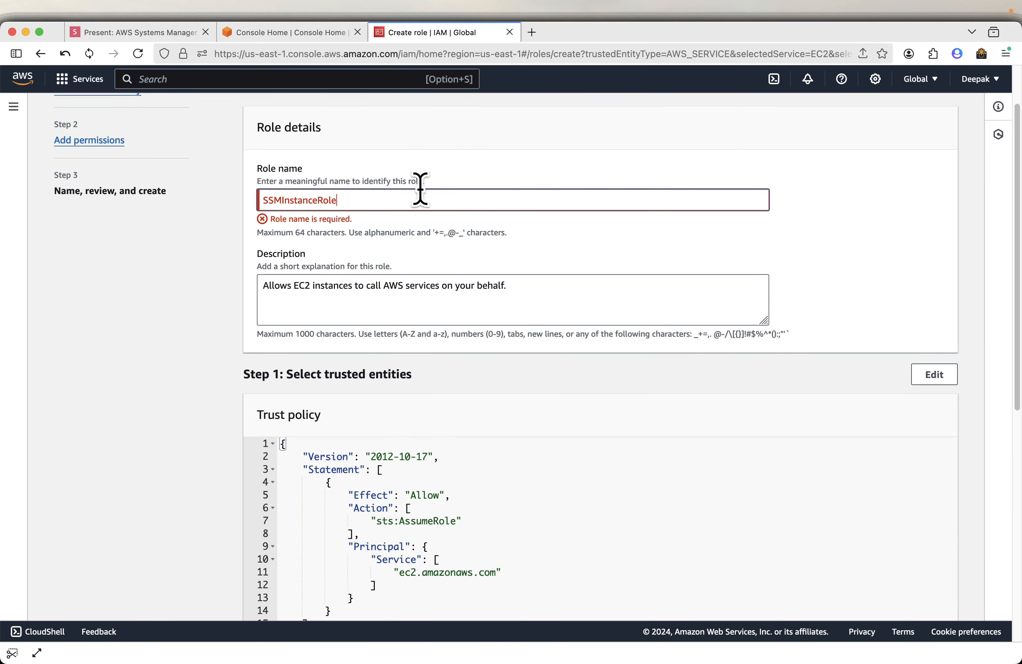
scroll(514, 422, "down", 10)
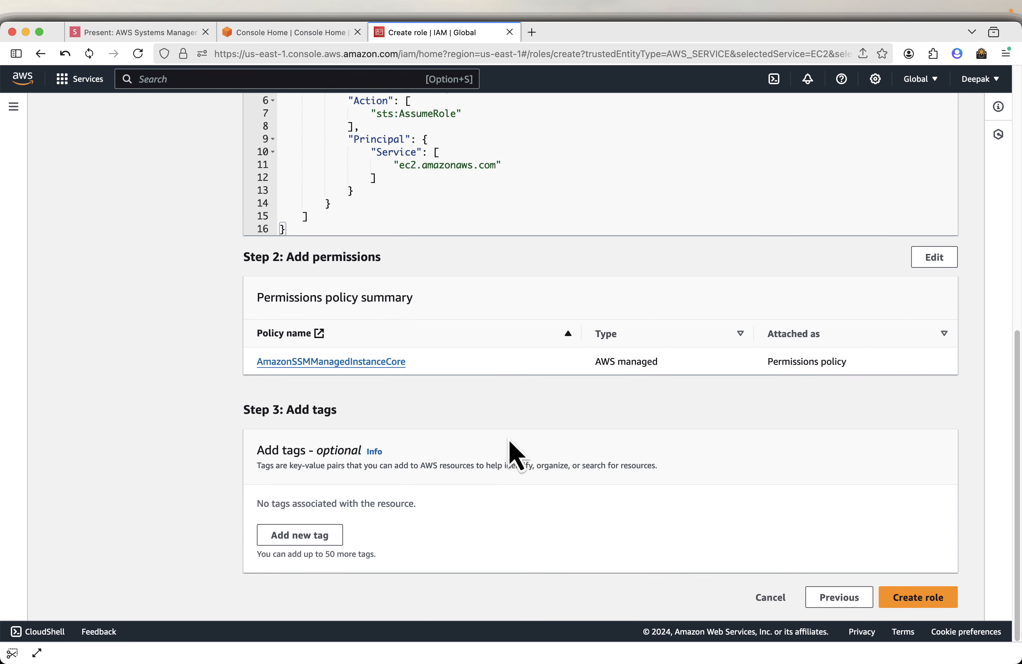
left_click(919, 597)
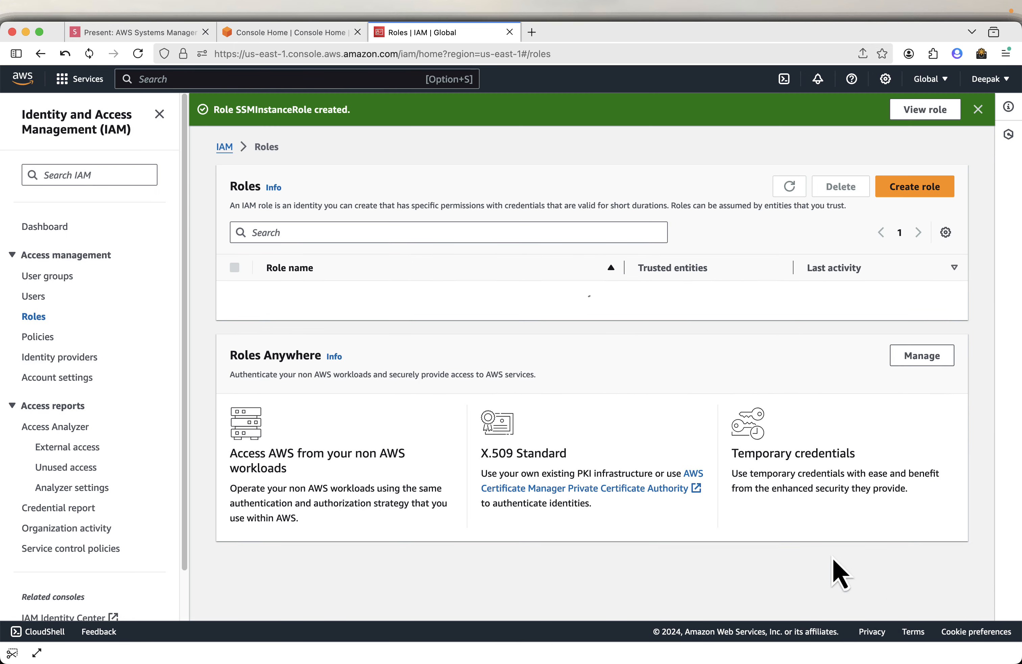
Advance the slides to the EC2 launch slide and copy the instance name Systems-Manager-Demo.
left_click(162, 36)
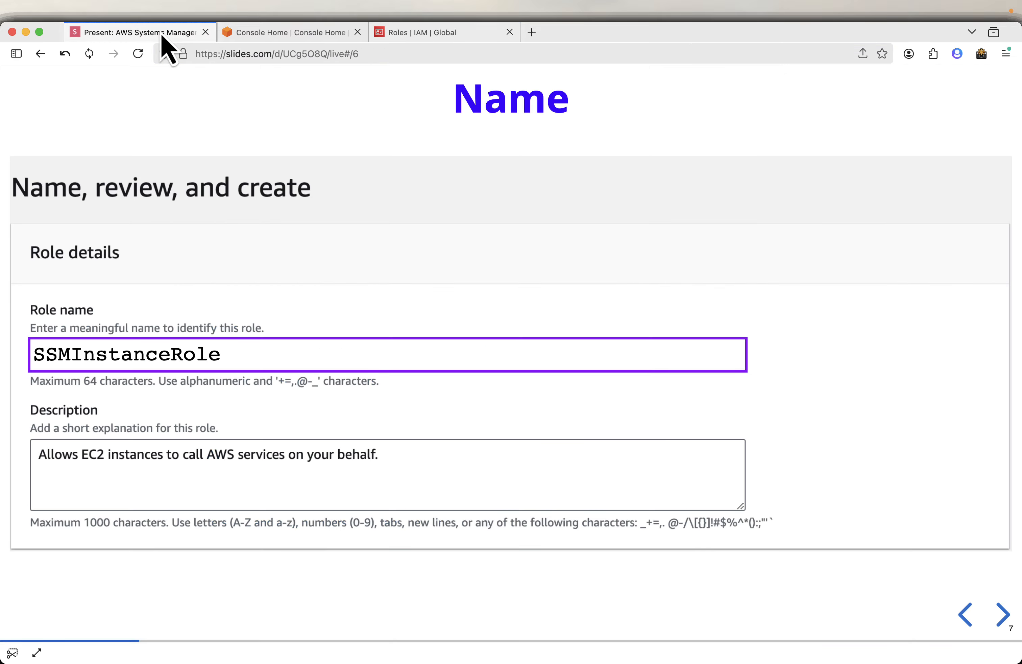
key("Right")
key("Right")
key("Right")
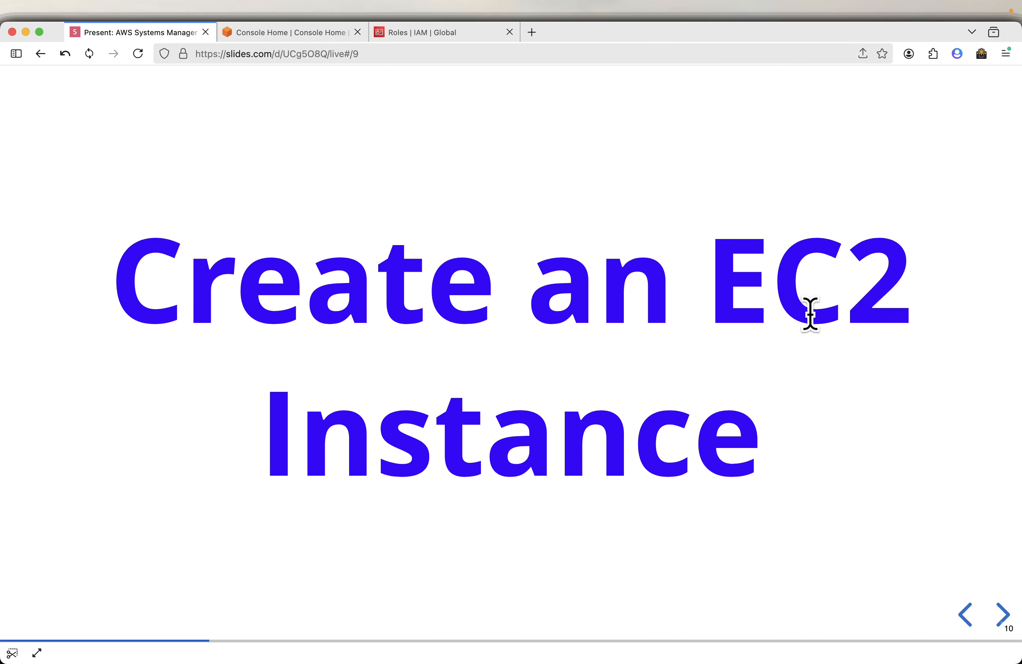
key("Right")
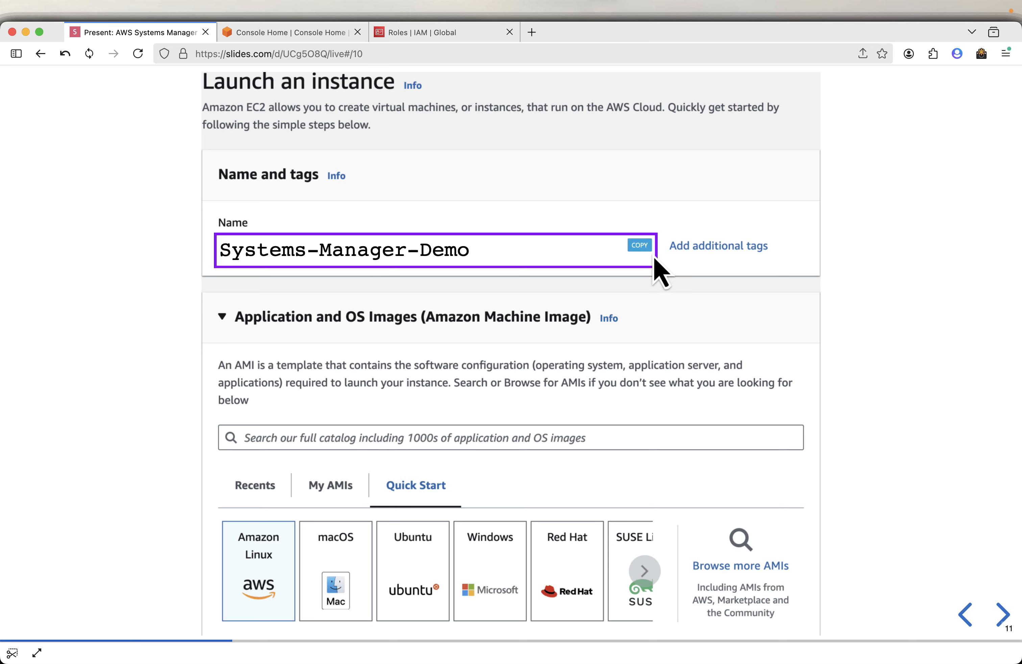
left_click(645, 247)
Search the console for EC2 and open the EC2 service in a new tab.
left_click(276, 32)
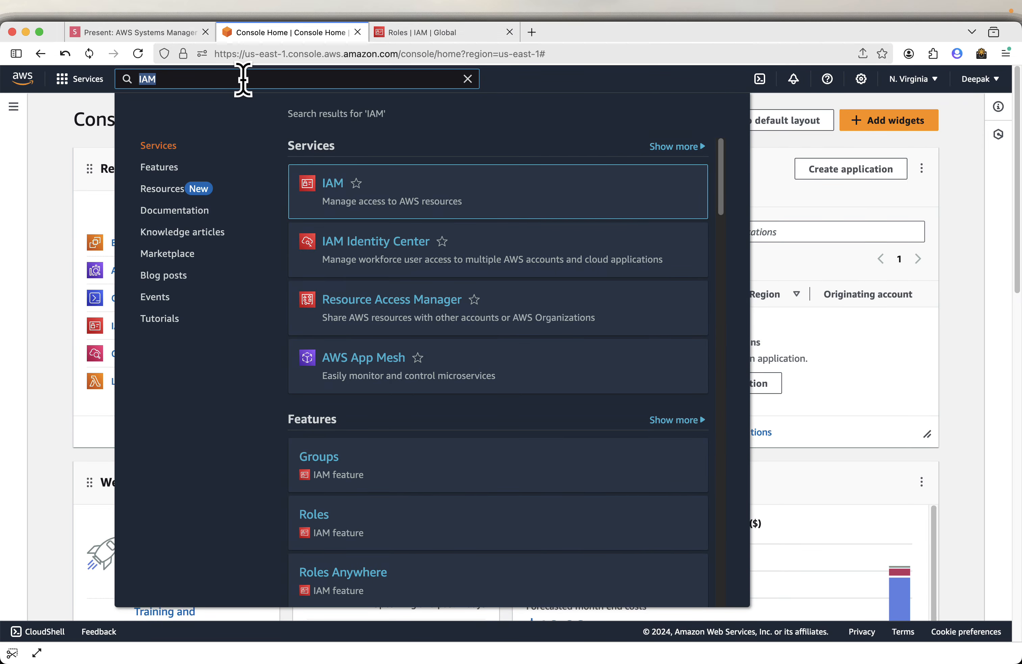
type("ec2")
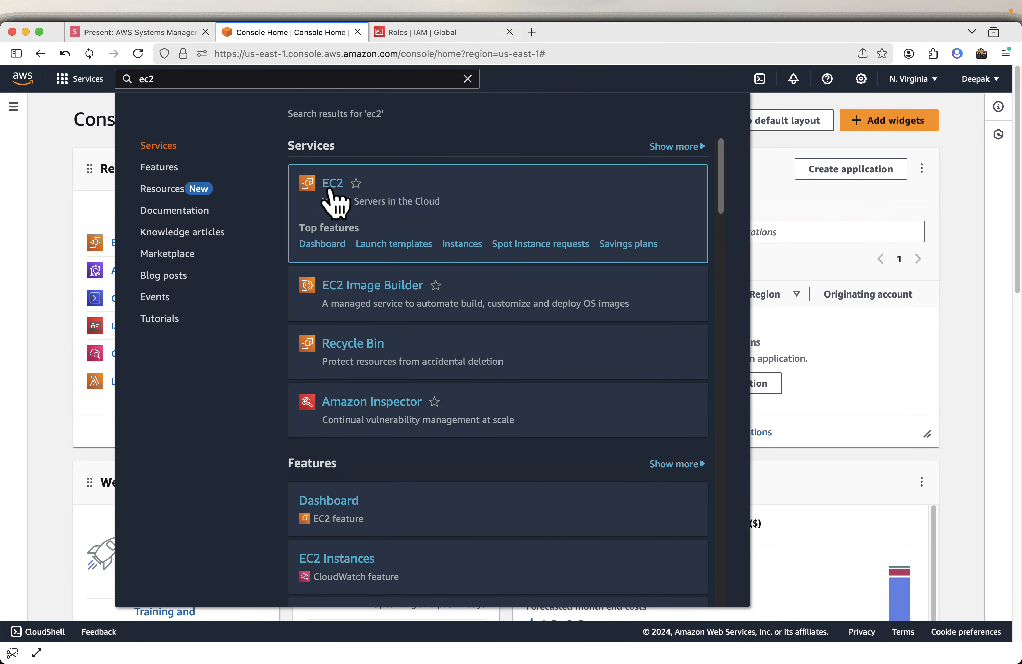
right_click(332, 186)
left_click(387, 196)
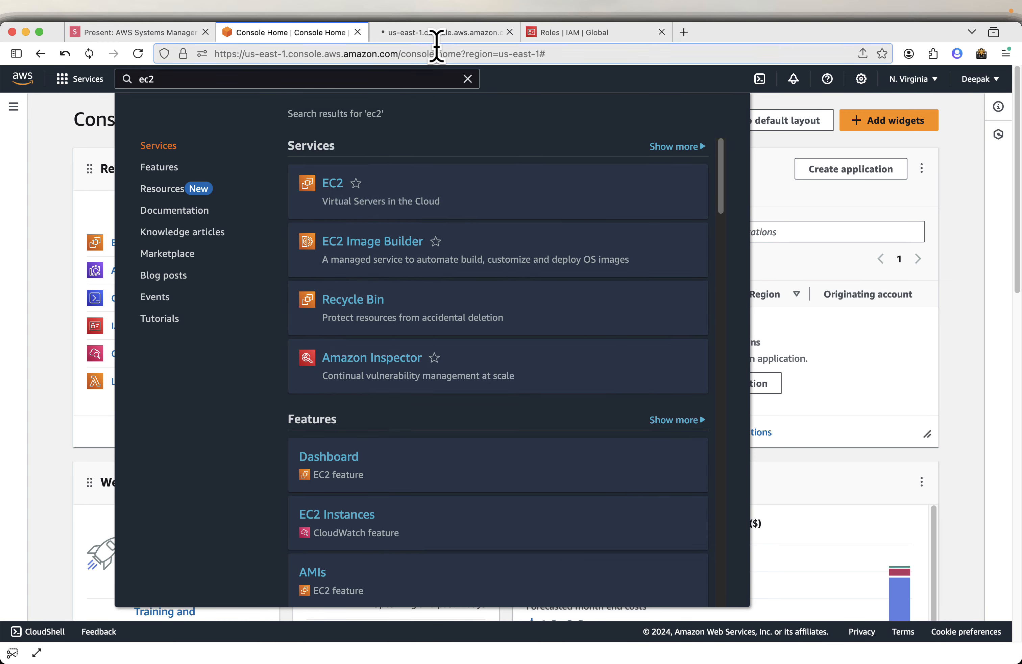
left_click(442, 35)
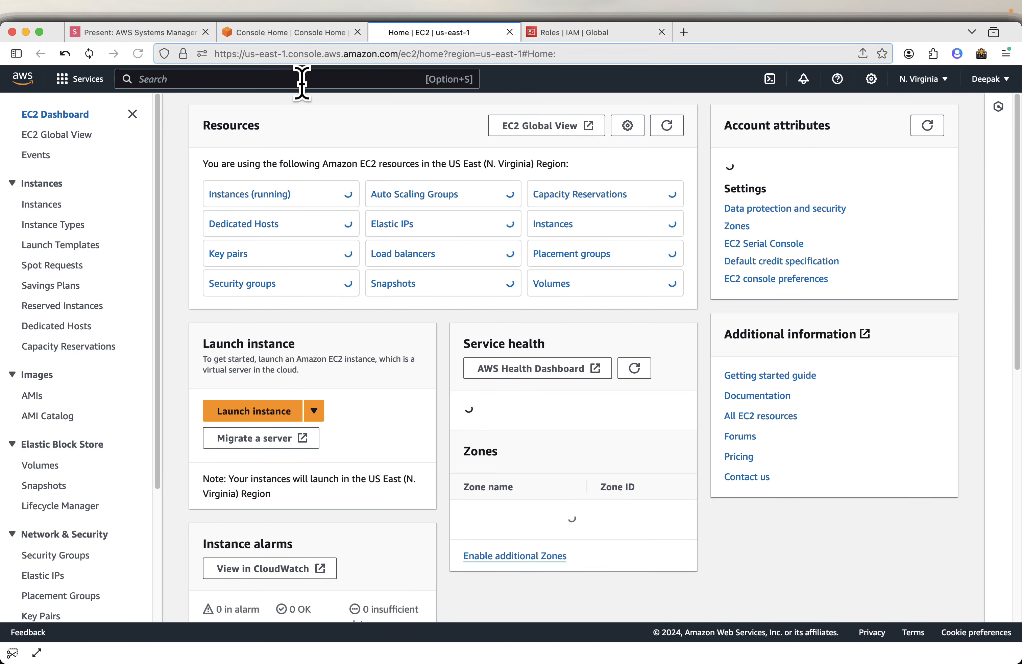
Start launching a new EC2 instance and choose to proceed without a key pair.
left_click(249, 411)
scroll(206, 450, "down", 10)
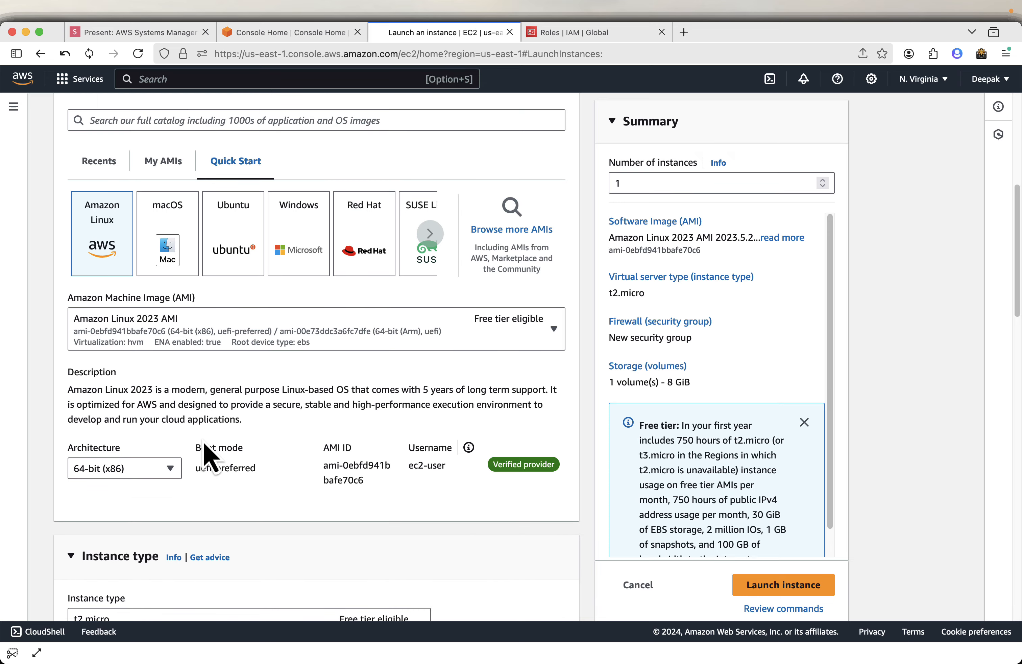
scroll(303, 422, "down", 5)
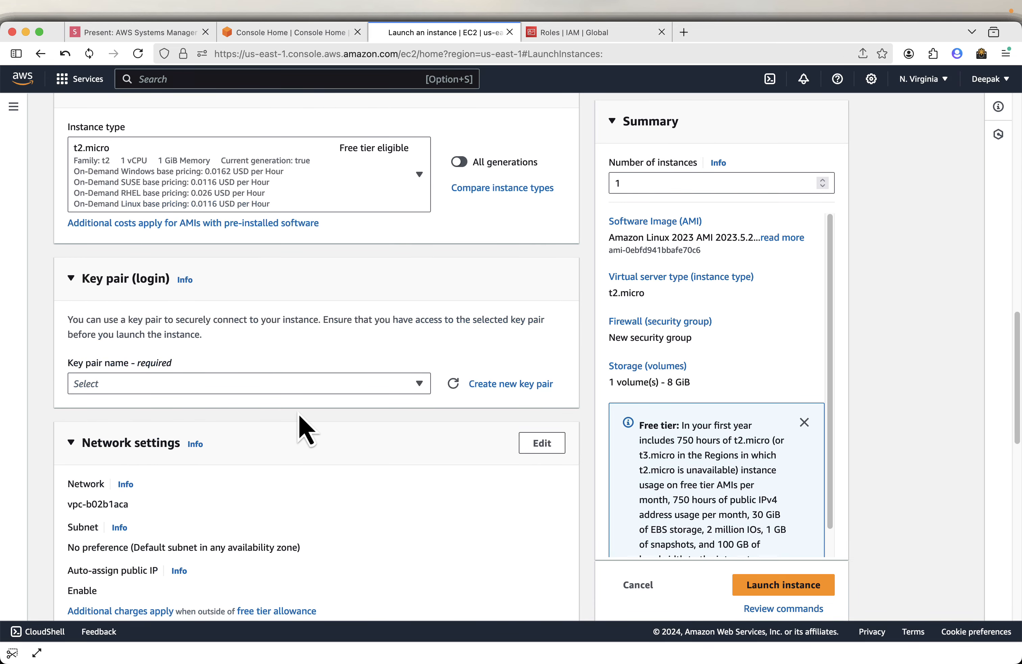
left_click(222, 385)
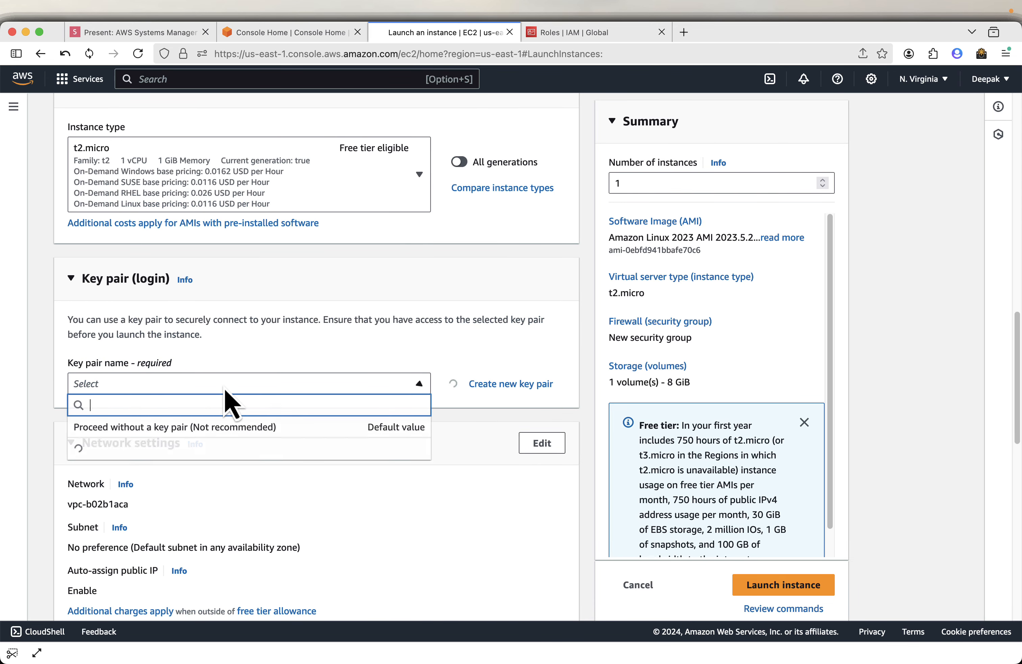
left_click(214, 428)
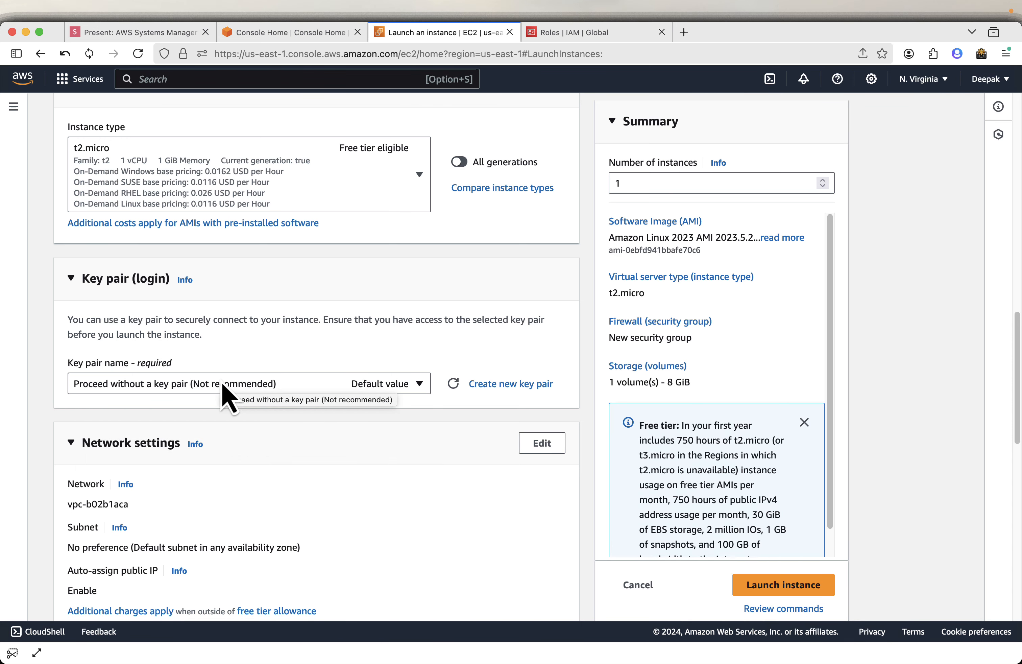
Expand the advanced details, set the IAM instance profile to SSMInstanceRole, and launch the instance.
scroll(164, 194, "down", 5)
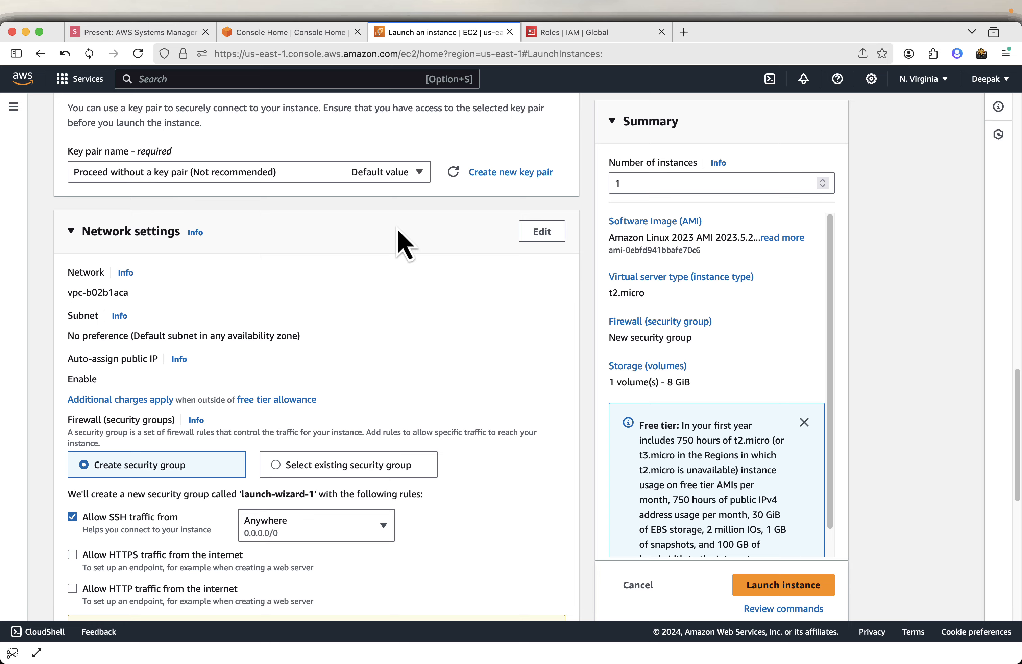
scroll(402, 242, "down", 3)
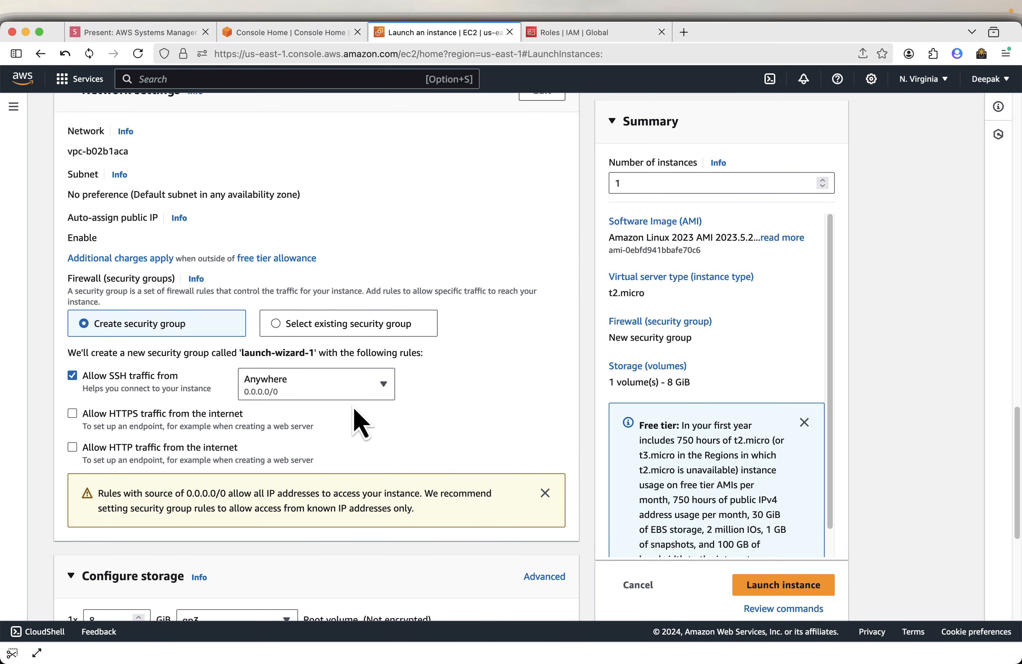
scroll(353, 420, "down", 5)
scroll(353, 420, "down", 2)
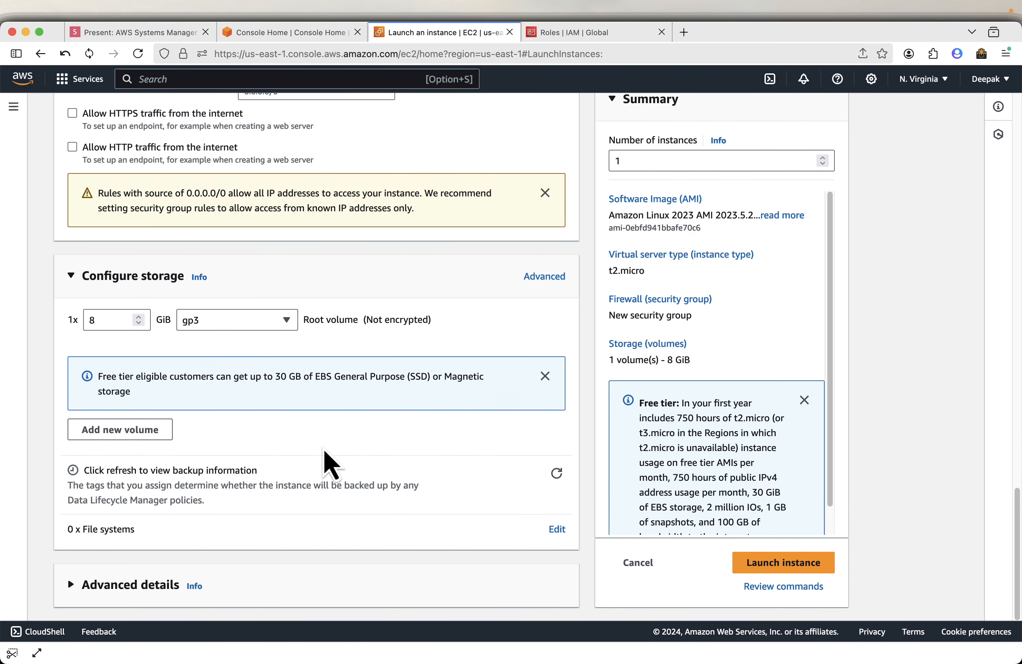
left_click(146, 585)
scroll(198, 522, "down", 5)
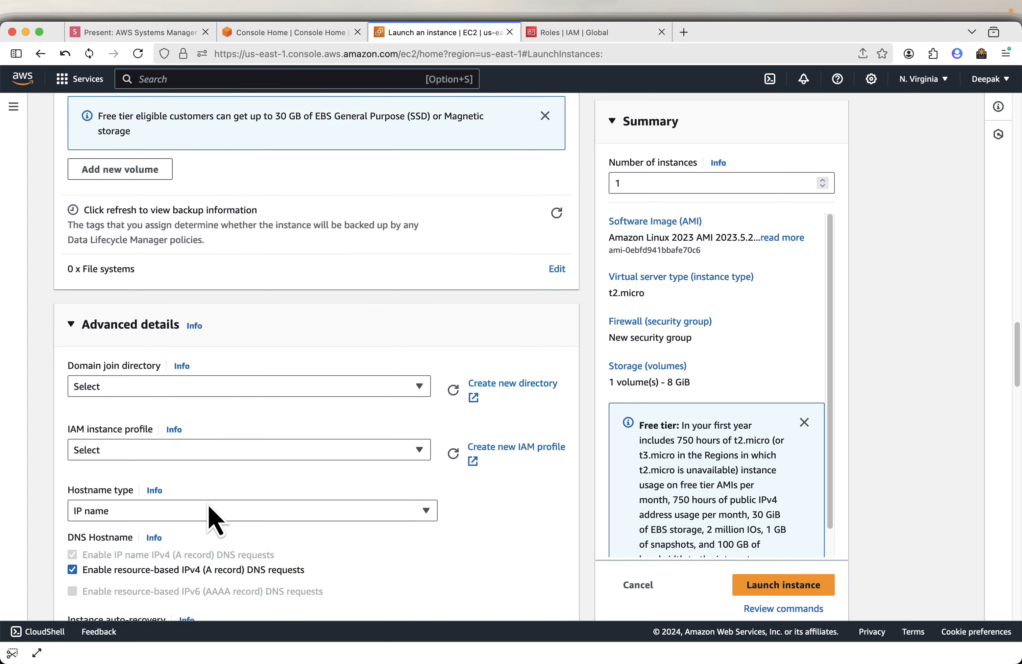
left_click(112, 457)
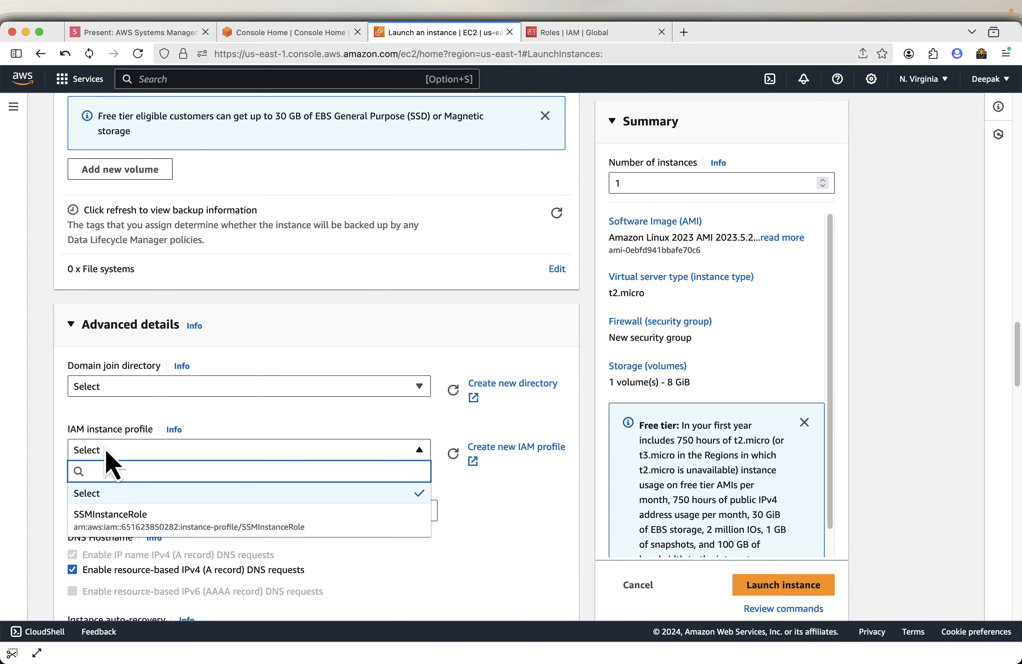
left_click(131, 518)
left_click(784, 585)
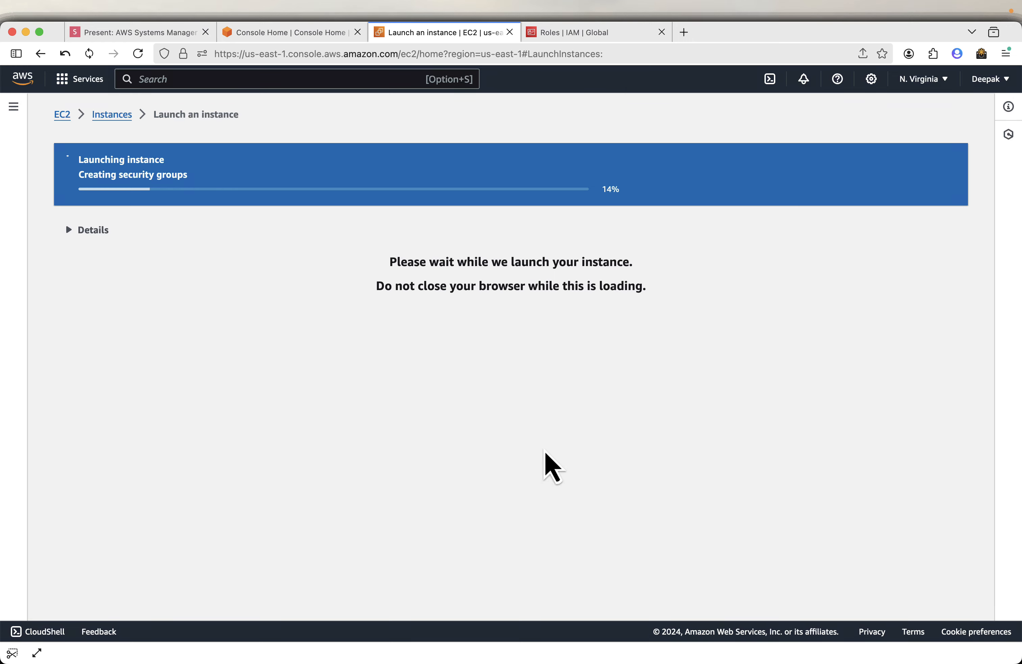
Switch to the slides and advance them to the AWS Systems Manager slide.
left_click(106, 38)
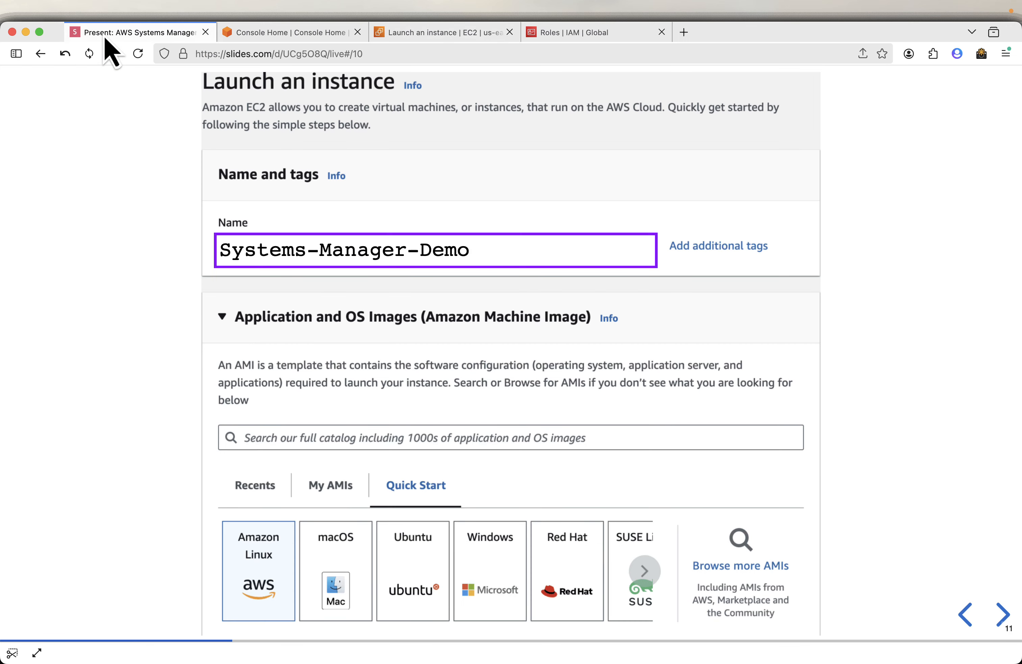
key("Right")
key("Right")
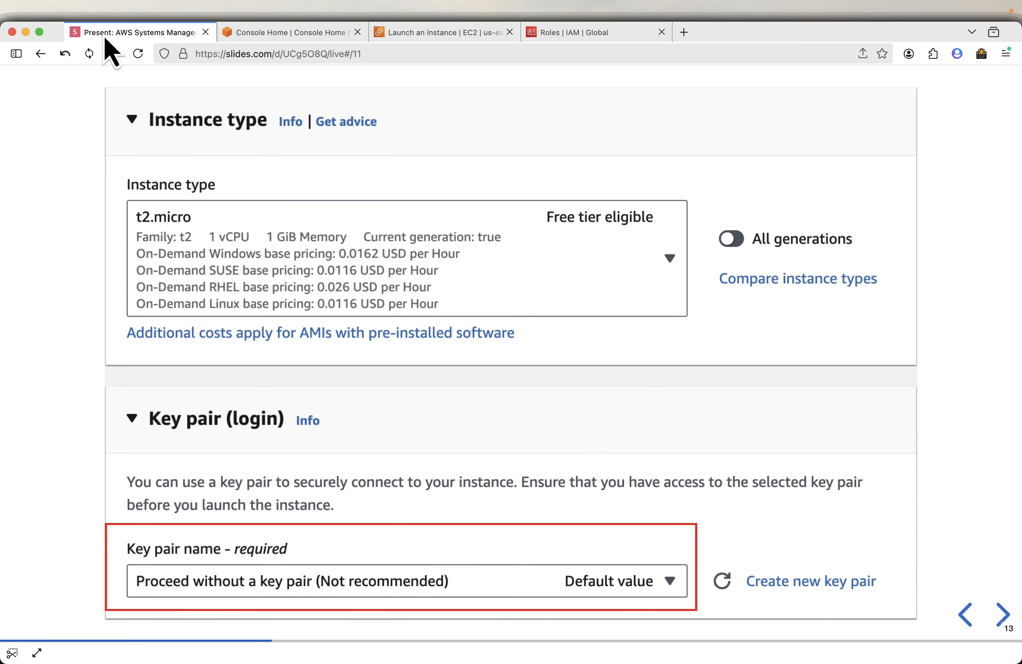
key("Right")
key("Right")
key("Right")
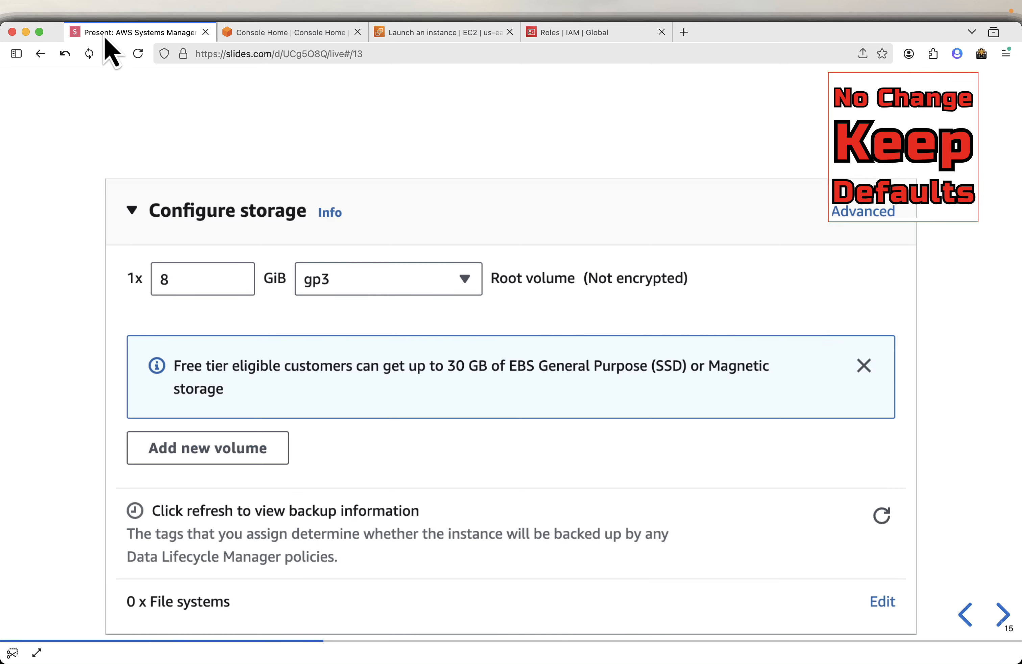
key("Right")
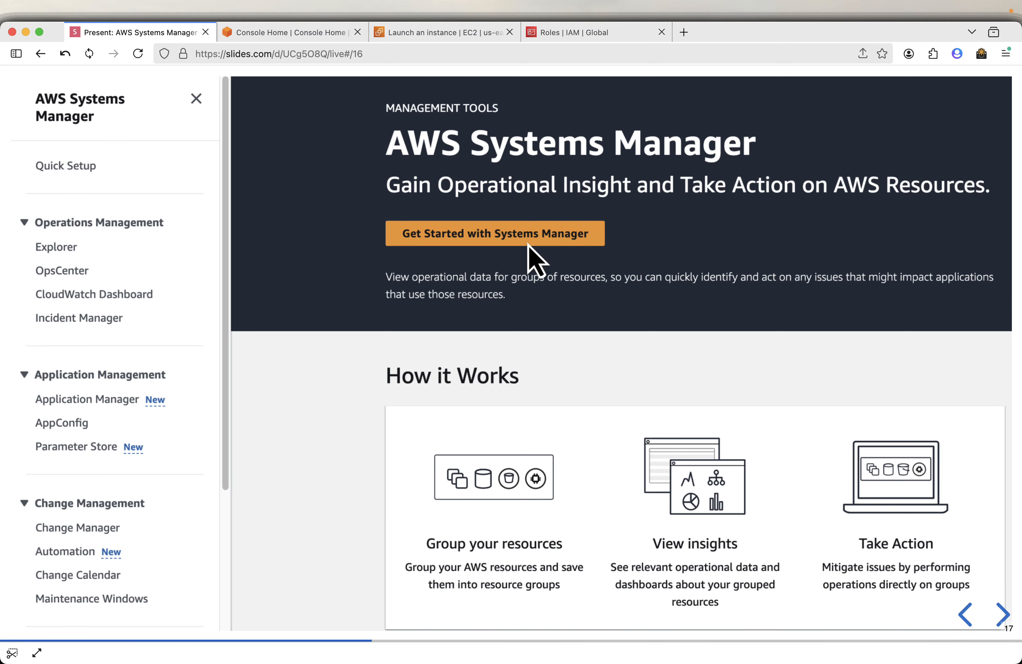
Search the console for systems Manager and open the Systems Manager service.
left_click(284, 32)
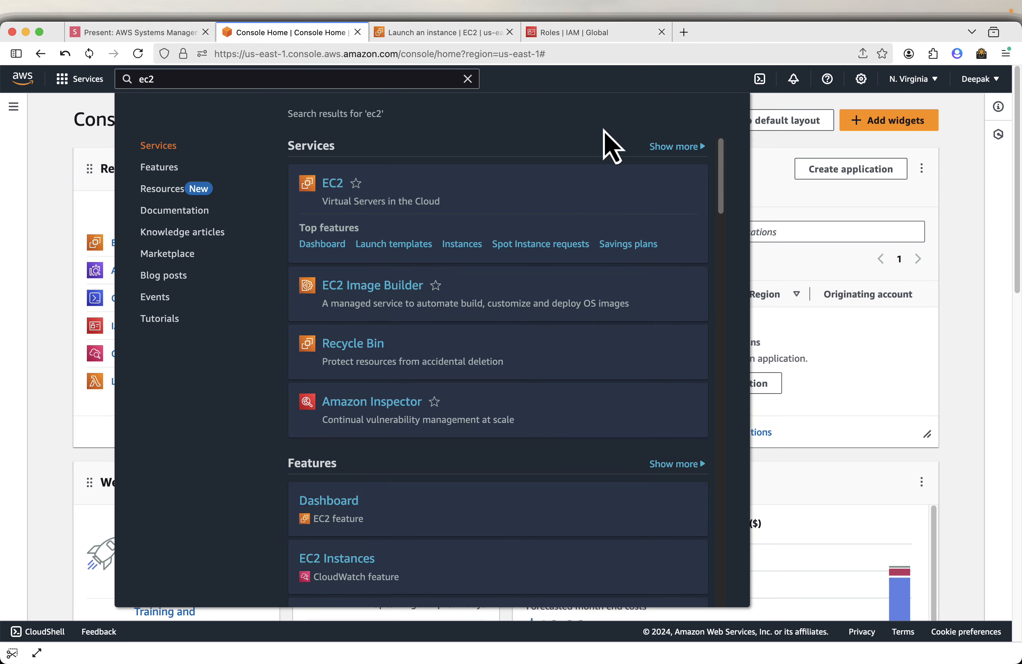
left_click(303, 86)
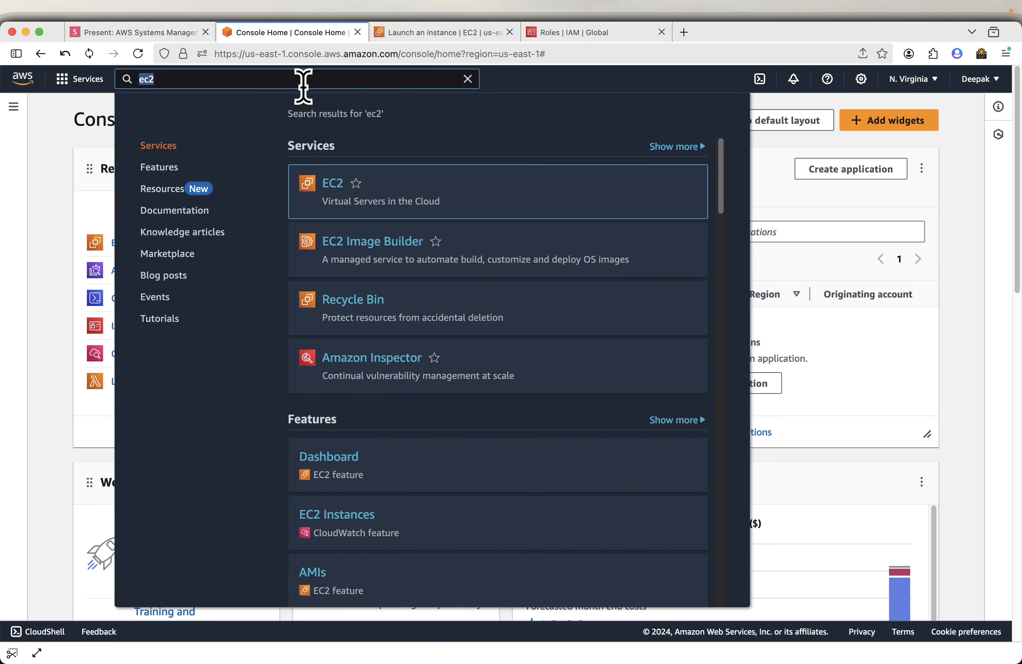
type("systems")
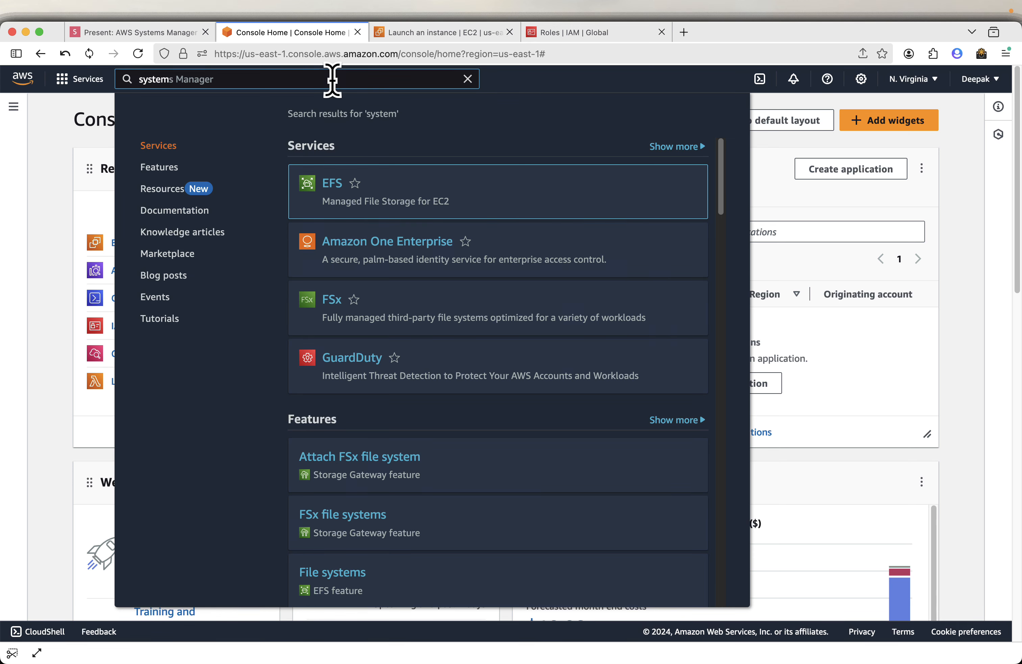
key("Tab")
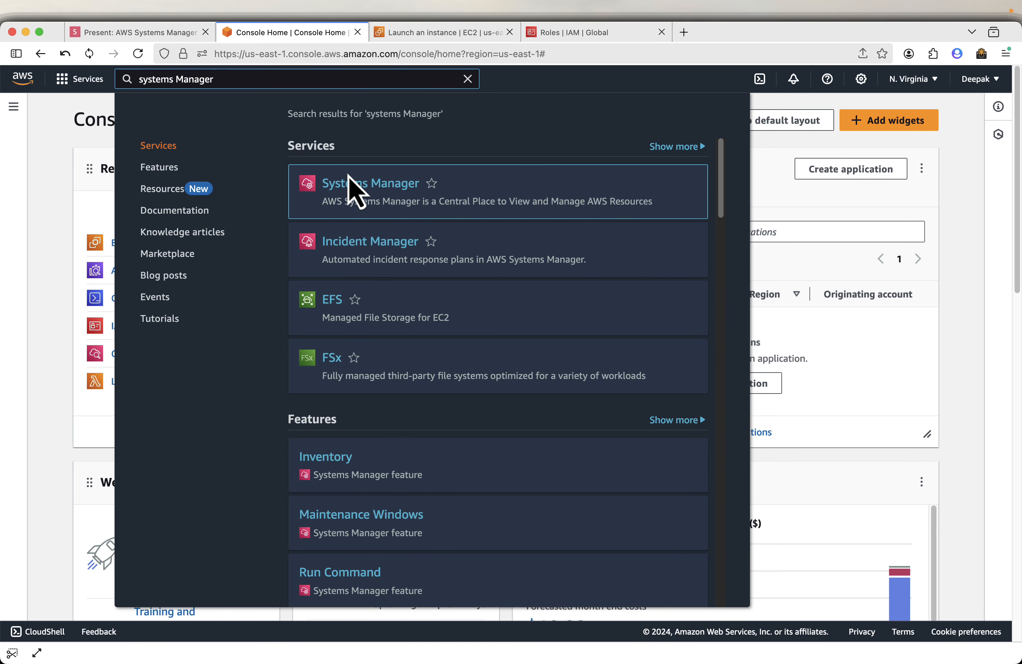
left_click(348, 190)
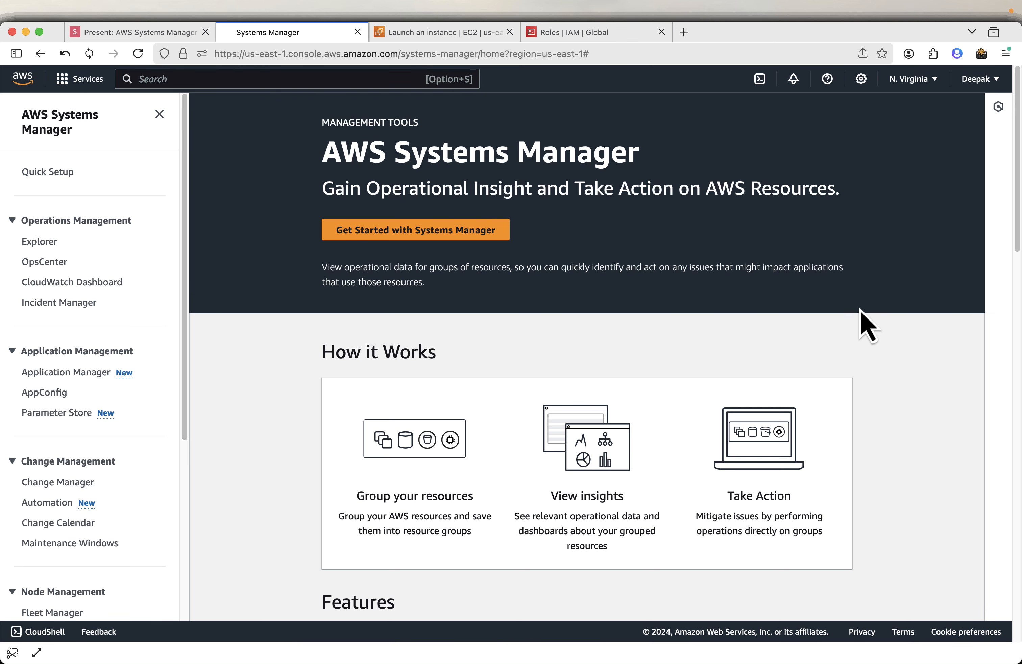
Scroll through the Systems Manager landing page to review its features and navigation sections, then return to the slides.
scroll(859, 309, "down", 5)
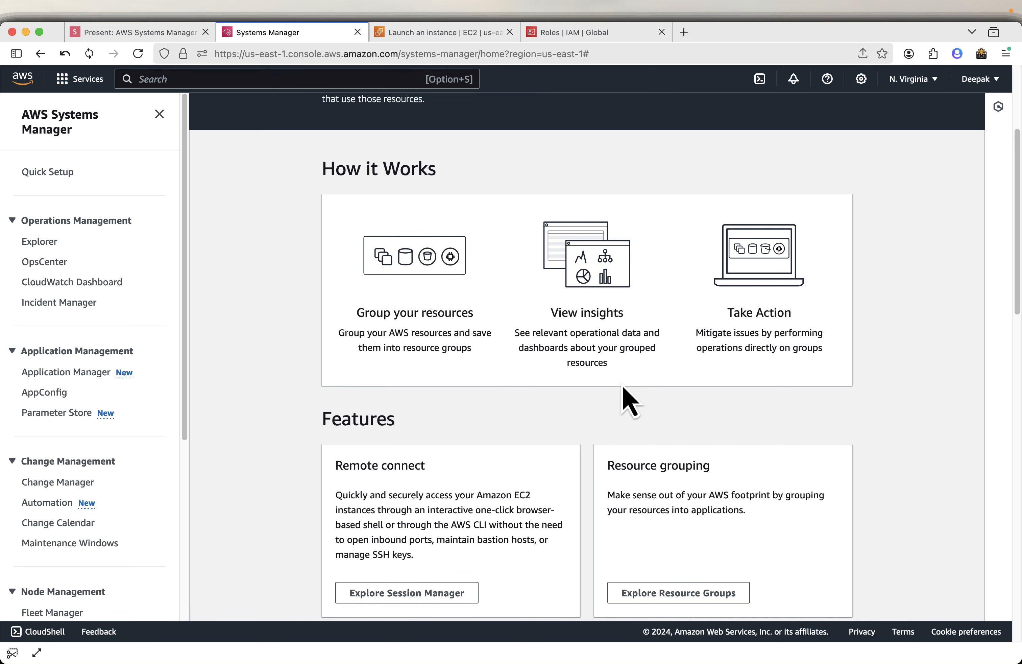
scroll(625, 395, "down", 5)
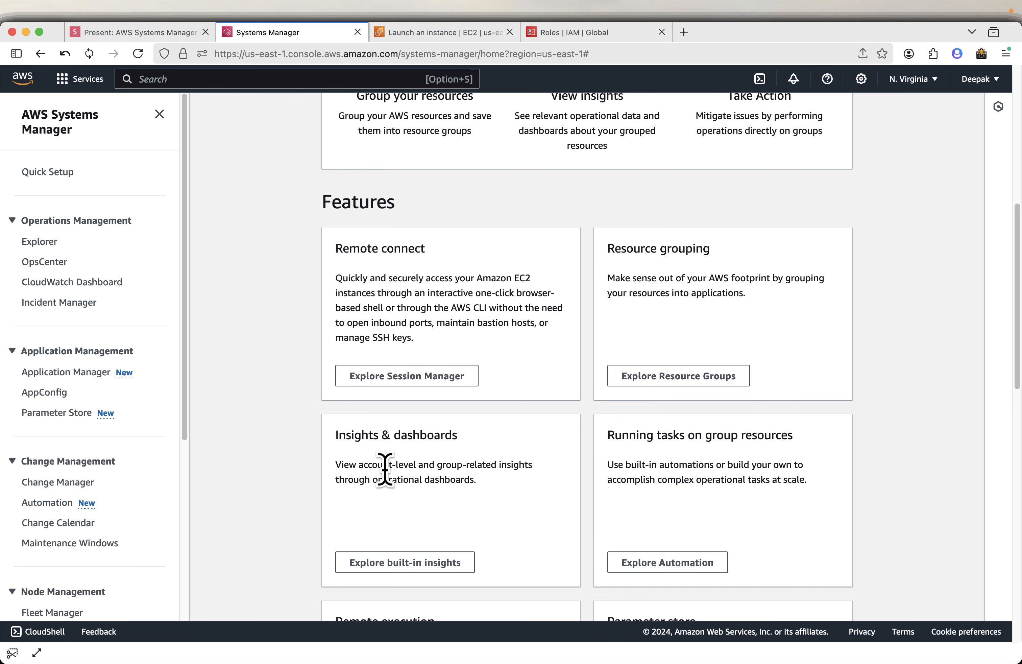
scroll(629, 448, "down", 1)
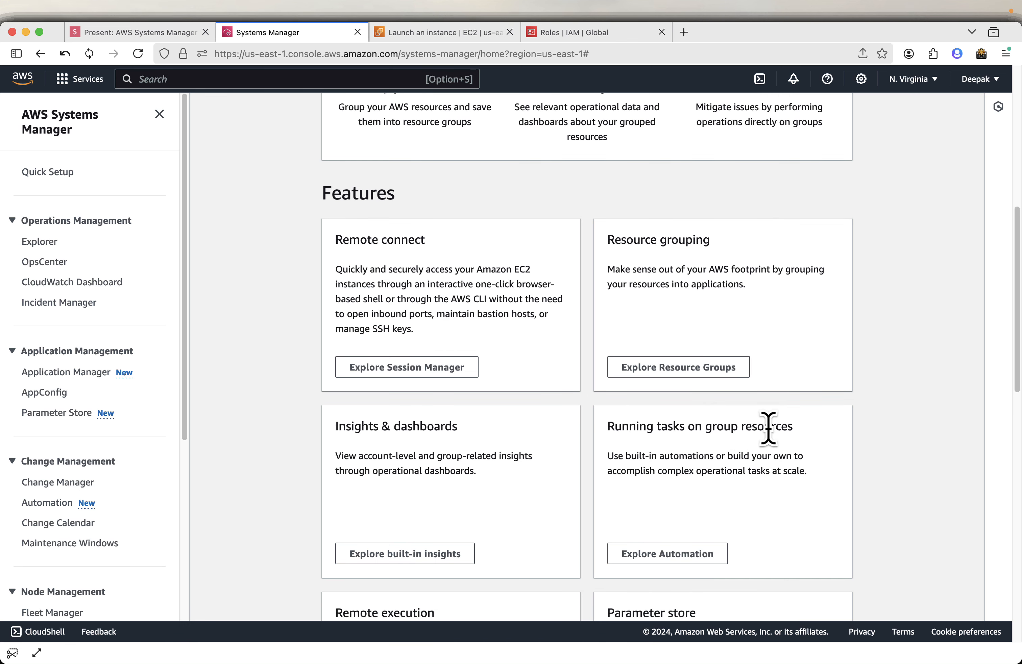
scroll(775, 444, "down", 5)
scroll(642, 448, "down", 2)
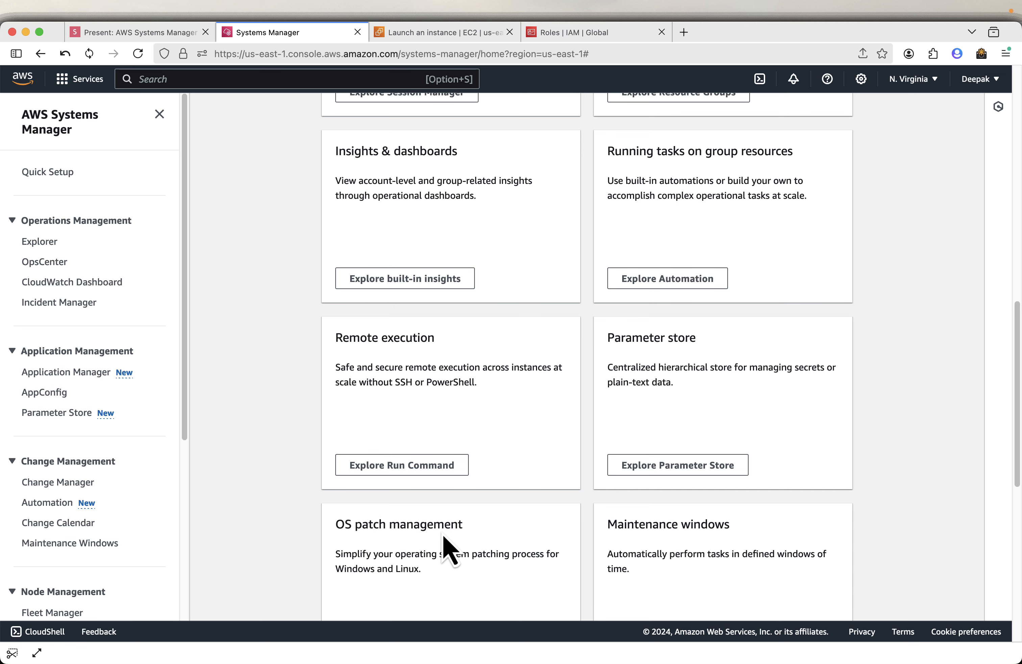
scroll(590, 556, "down", 3)
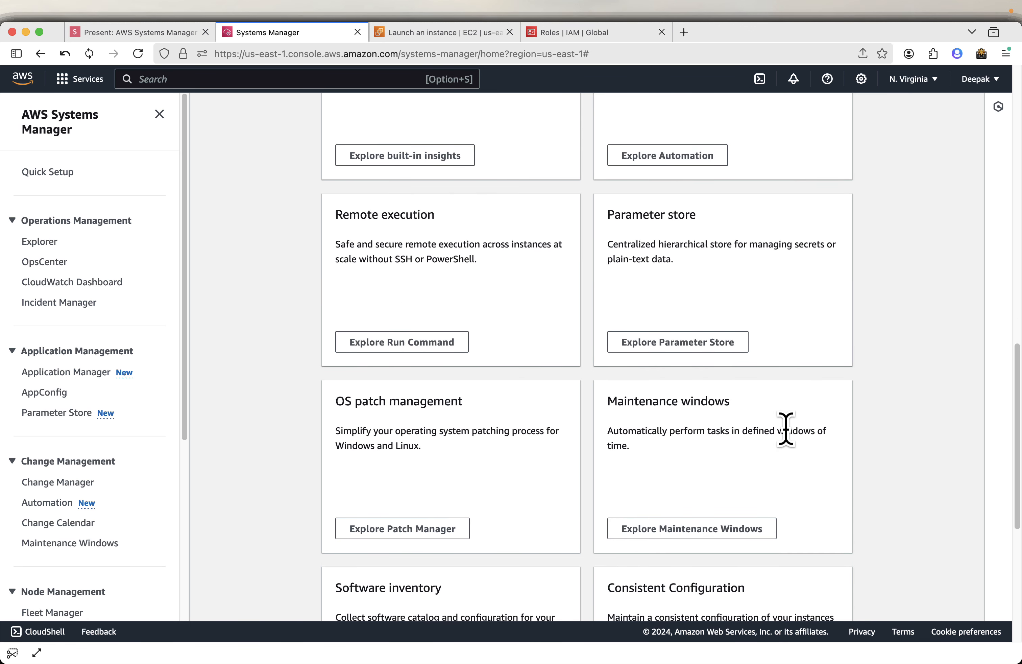
scroll(713, 445, "down", 3)
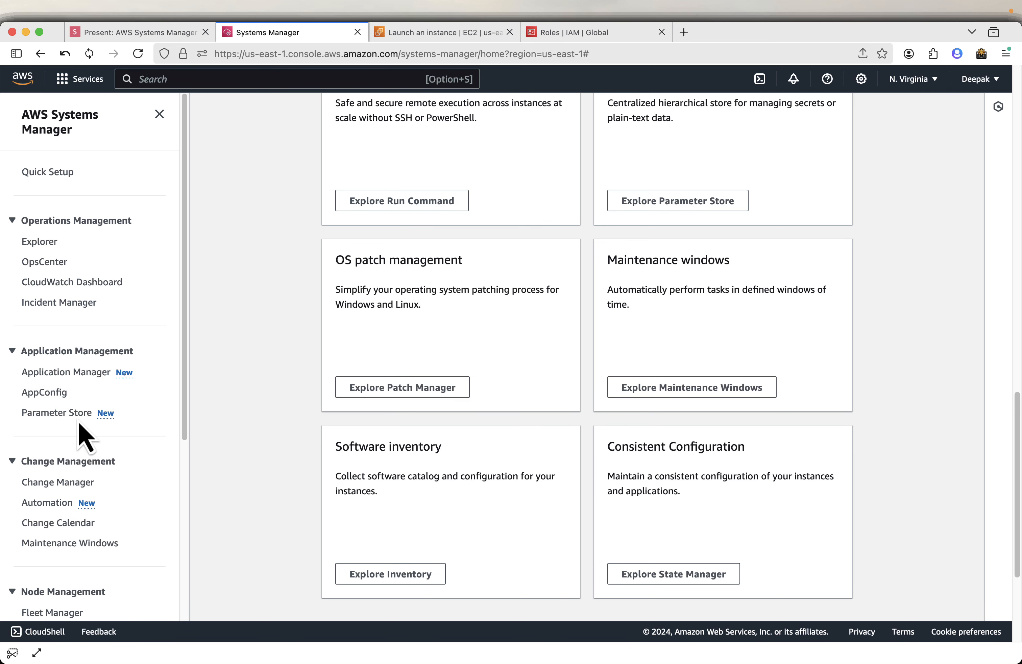
scroll(105, 421, "down", 5)
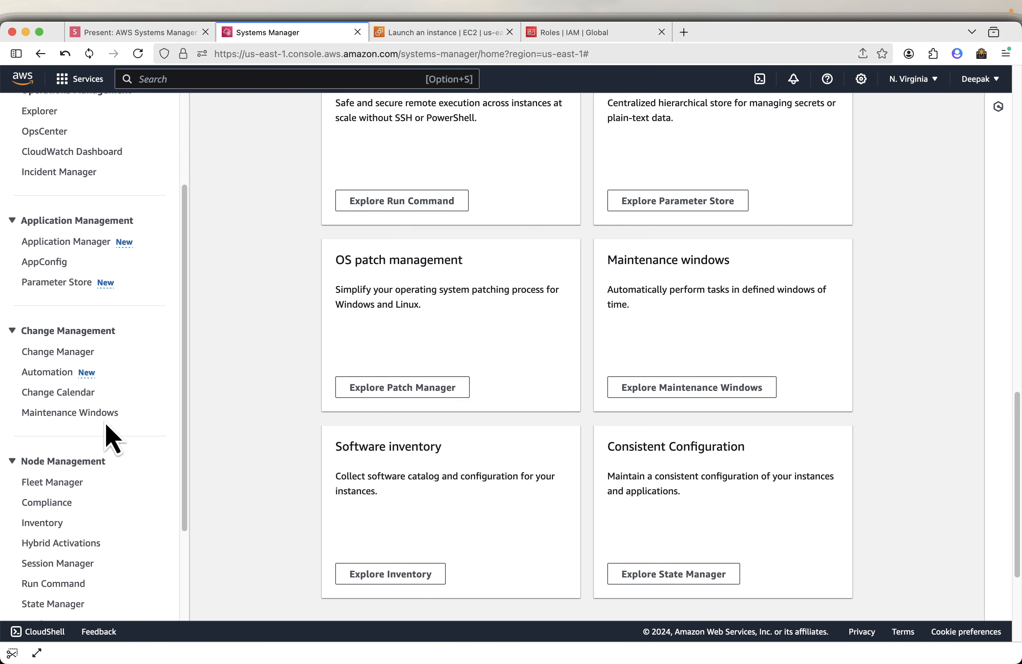
scroll(69, 371, "down", 5)
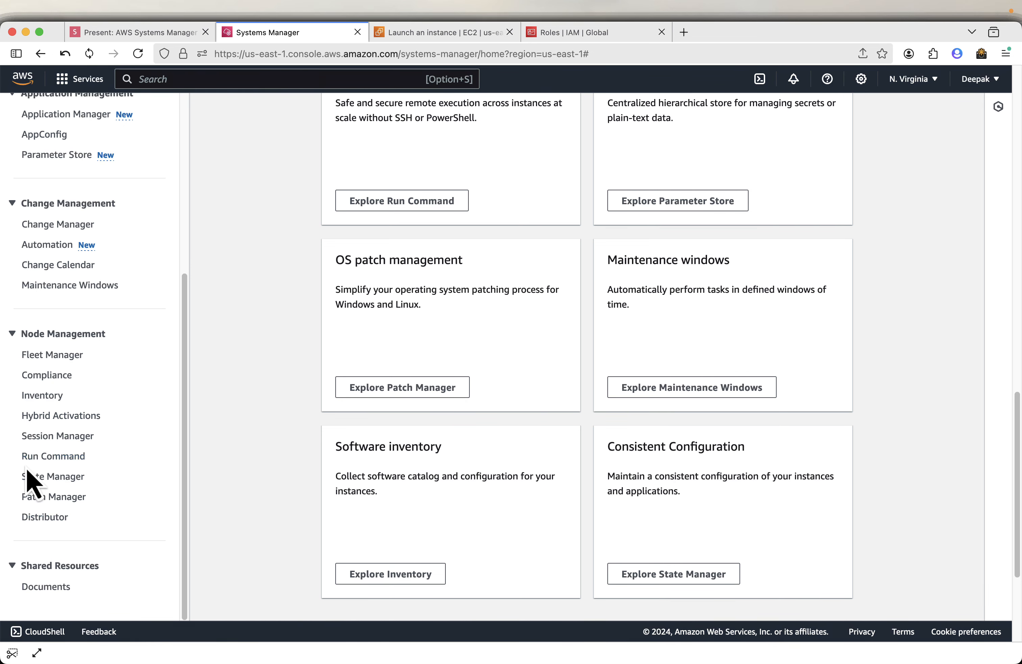
scroll(82, 470, "down", 3)
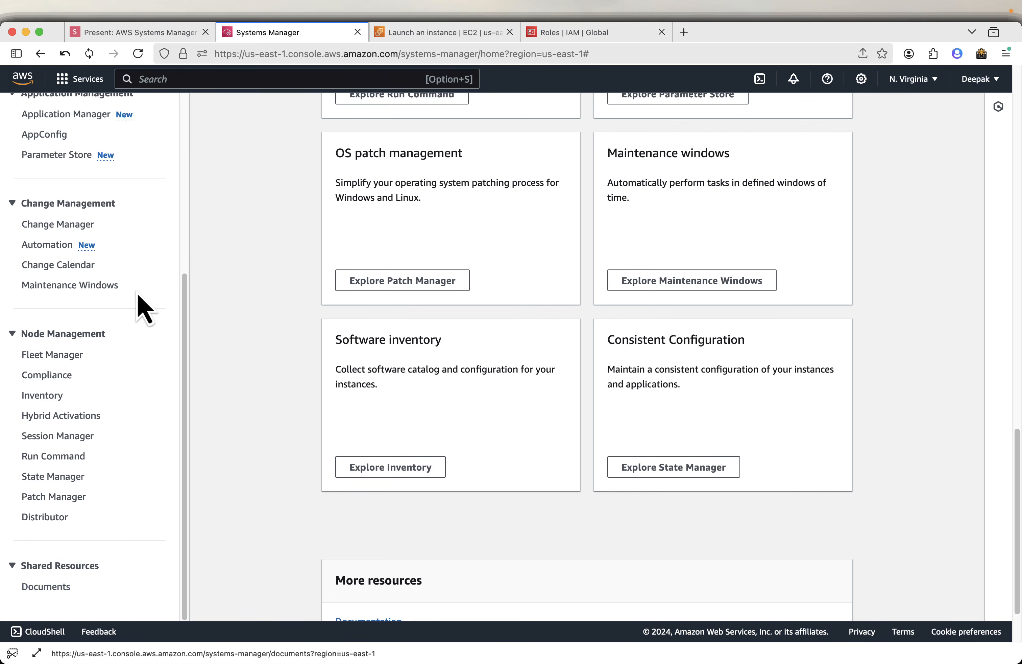
left_click(129, 34)
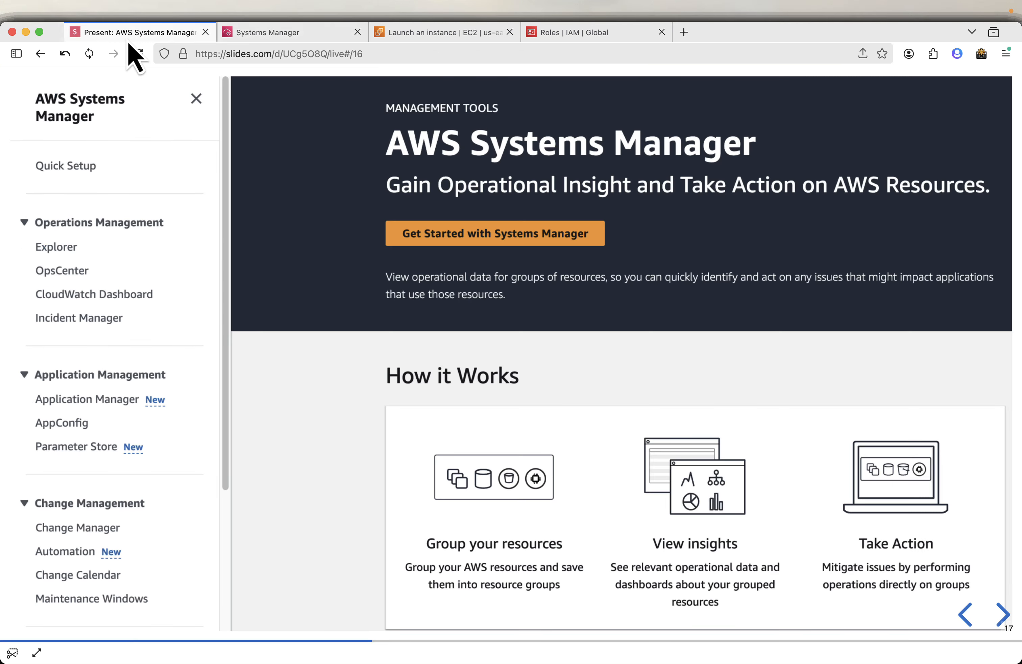
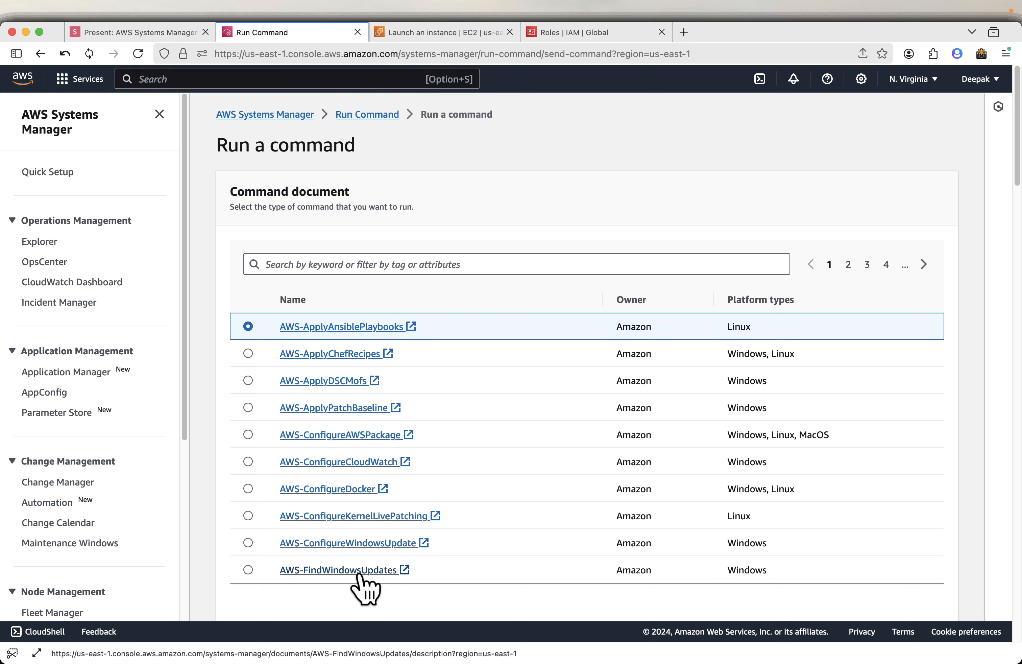
Page through the list of available command documents.
left_click(923, 264)
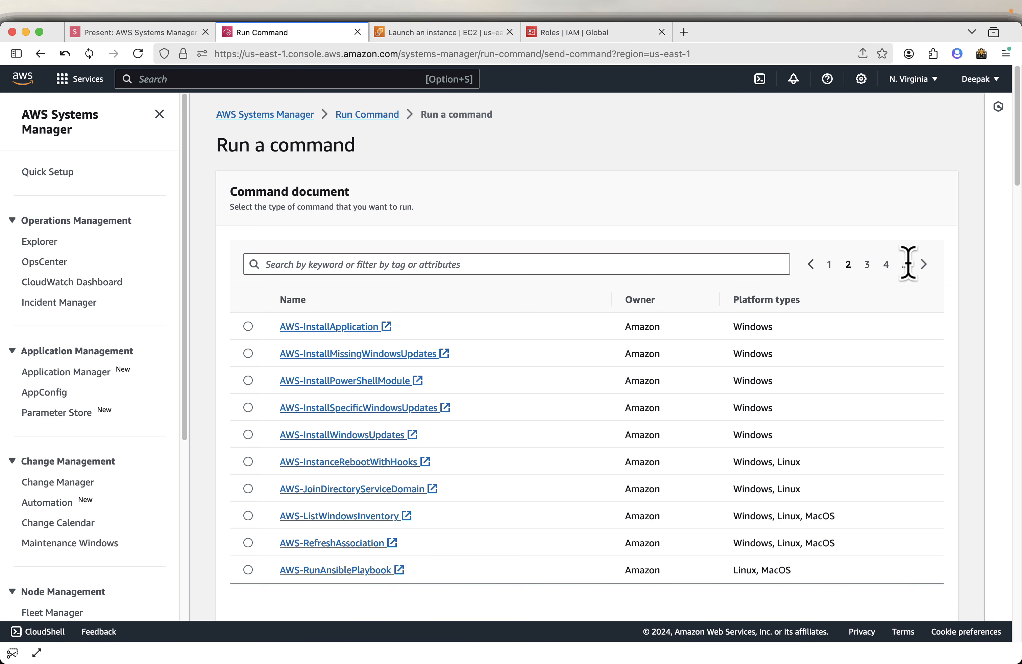
left_click(924, 264)
left_click(923, 264)
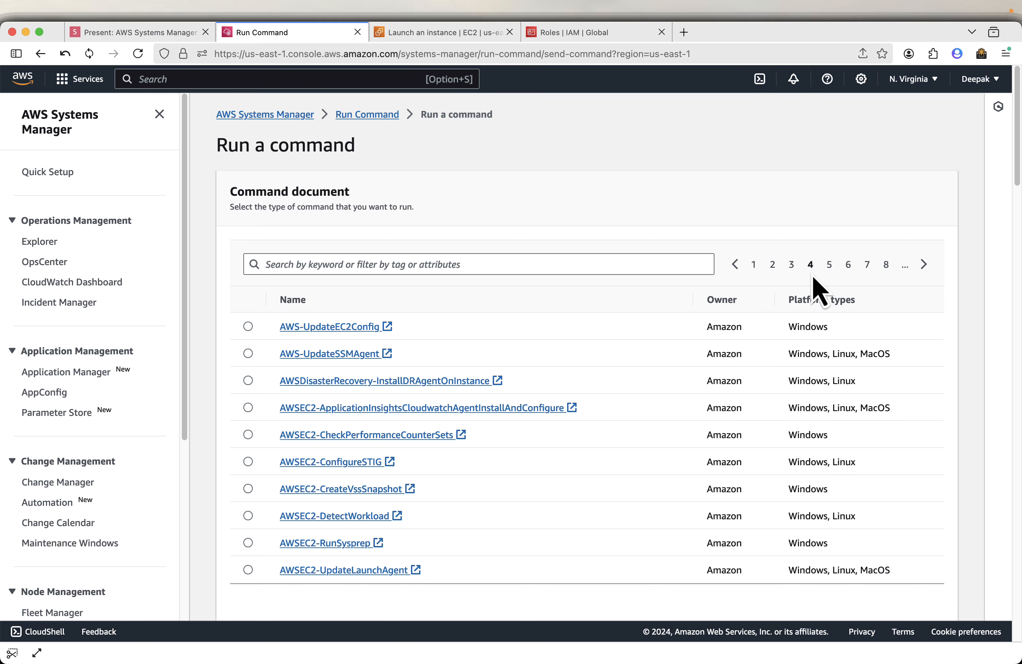
left_click(736, 265)
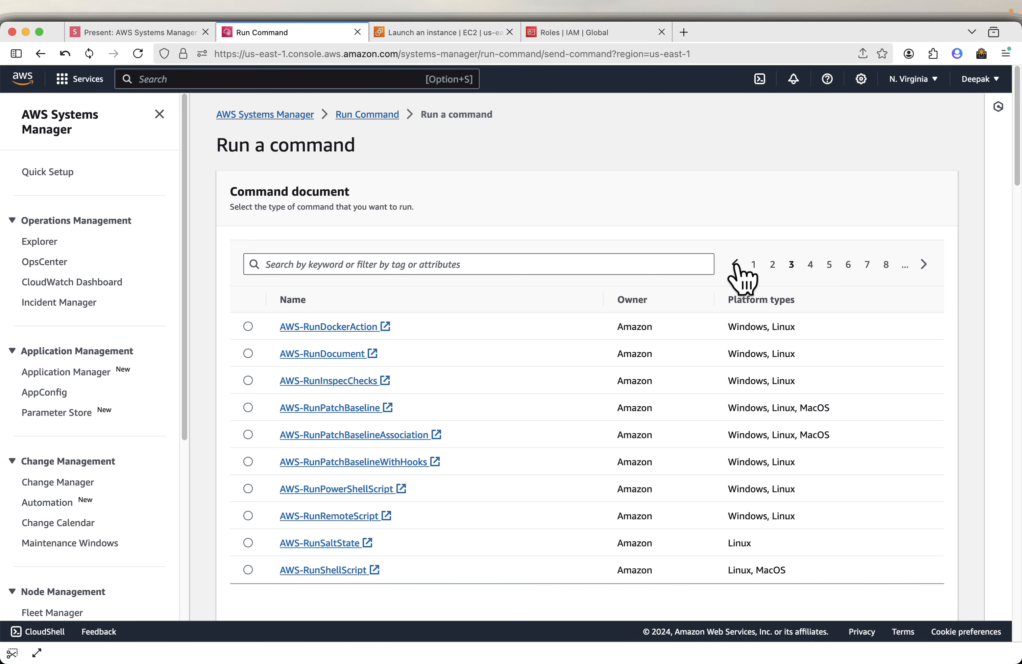
left_click(735, 264)
left_click(735, 264)
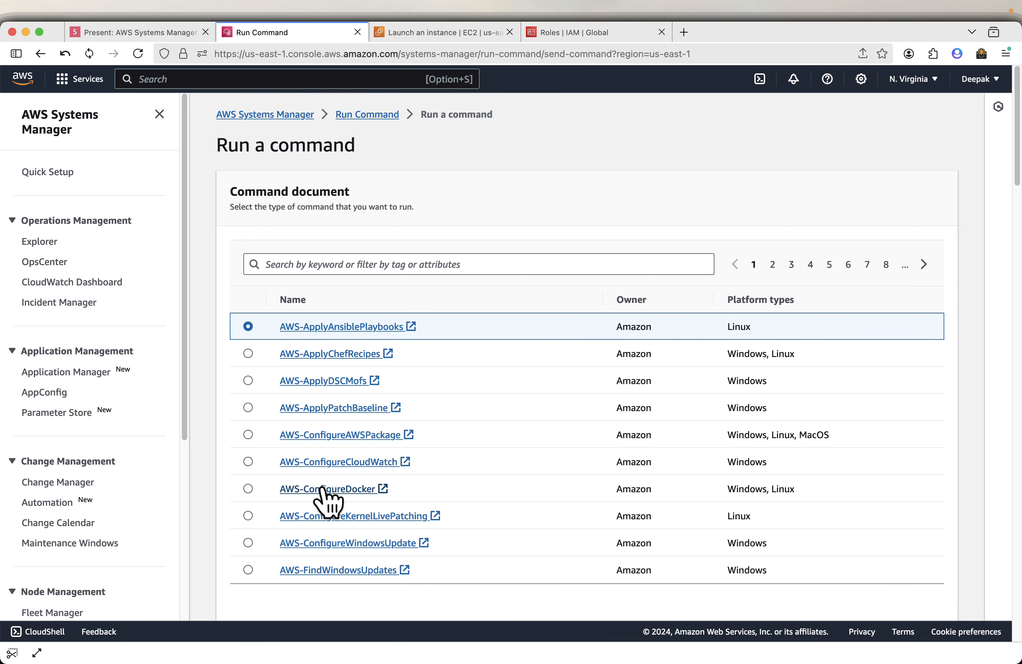
Open the AWS-ConfigureDocker document and review its JSON content.
left_click(382, 492)
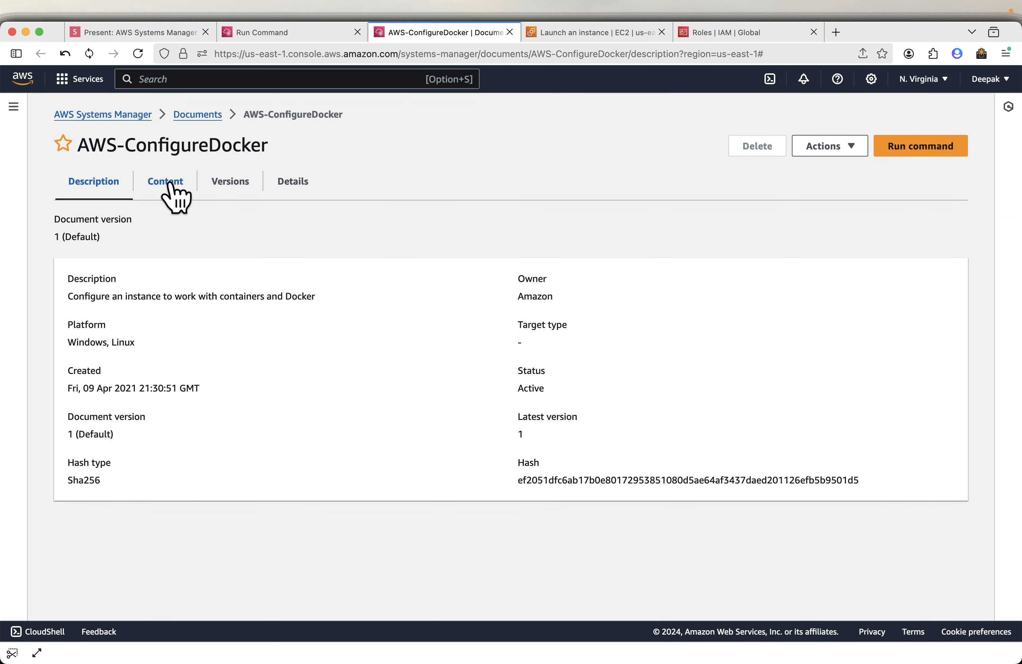
left_click(168, 183)
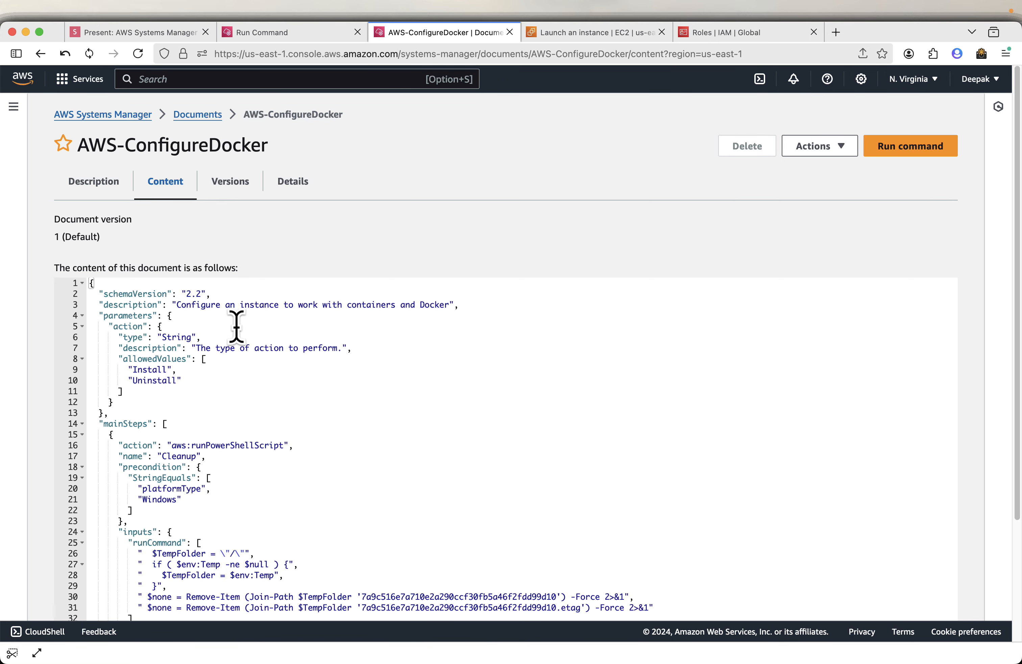
scroll(374, 349, "down", 2)
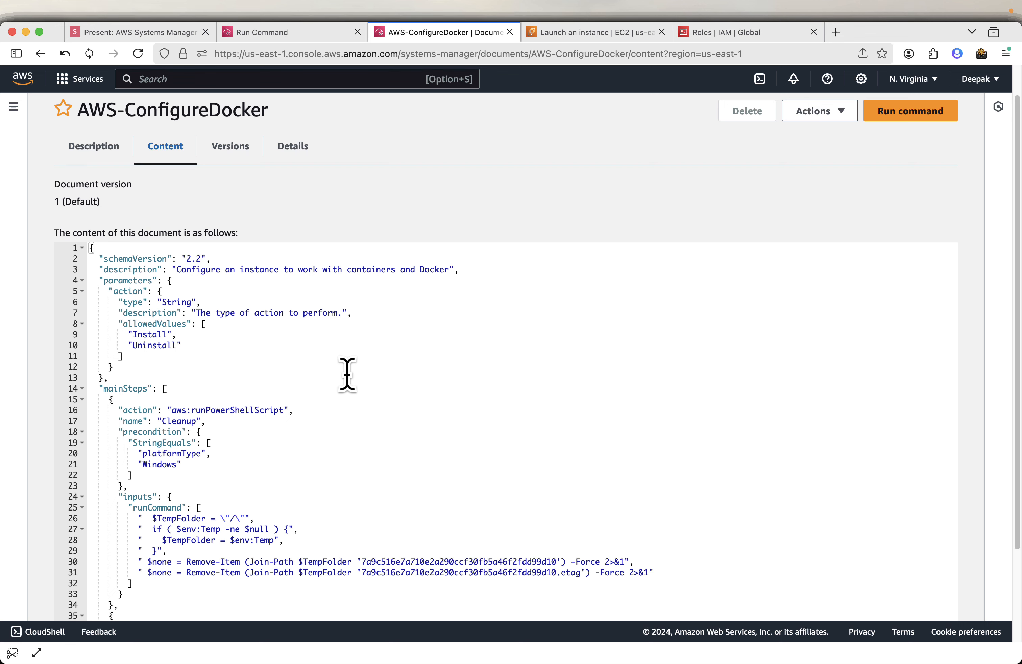
scroll(339, 400, "down", 2)
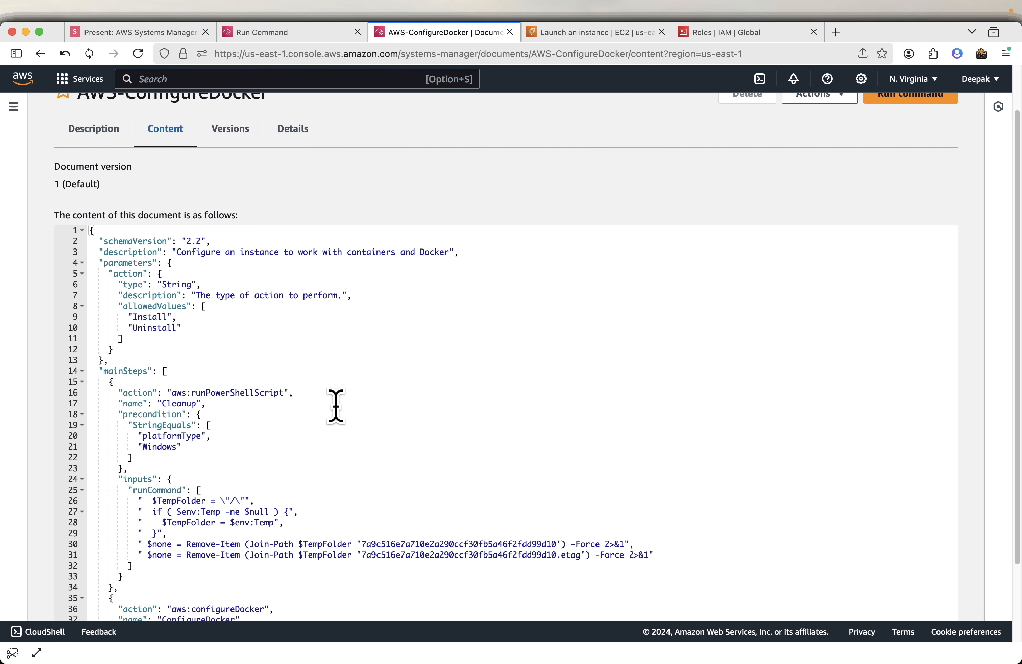
scroll(336, 406, "down", 2)
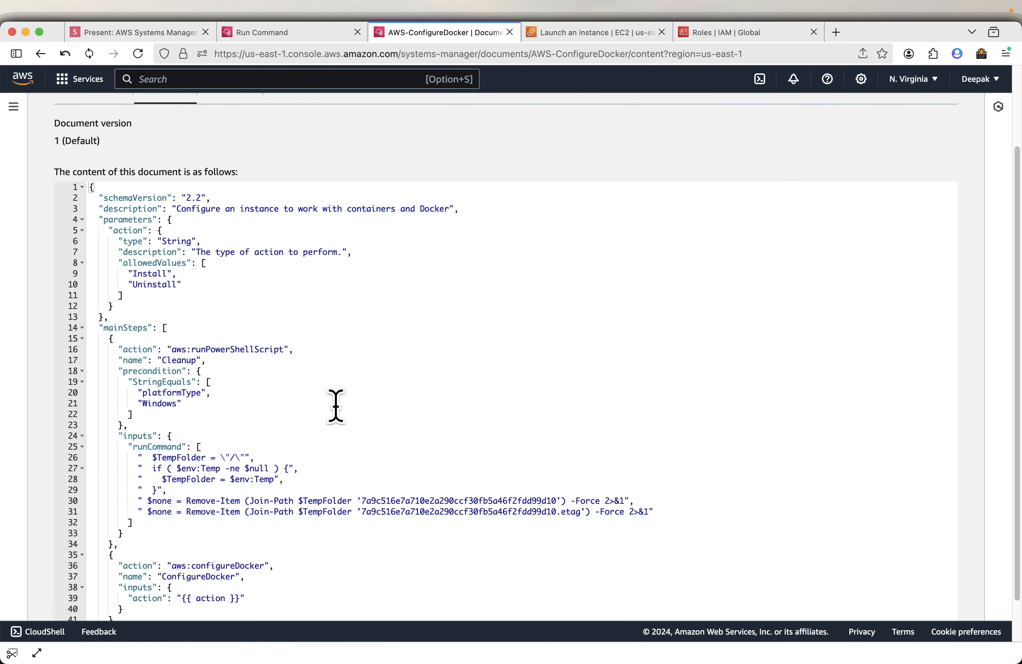
scroll(336, 406, "down", 2)
scroll(335, 406, "down", 1)
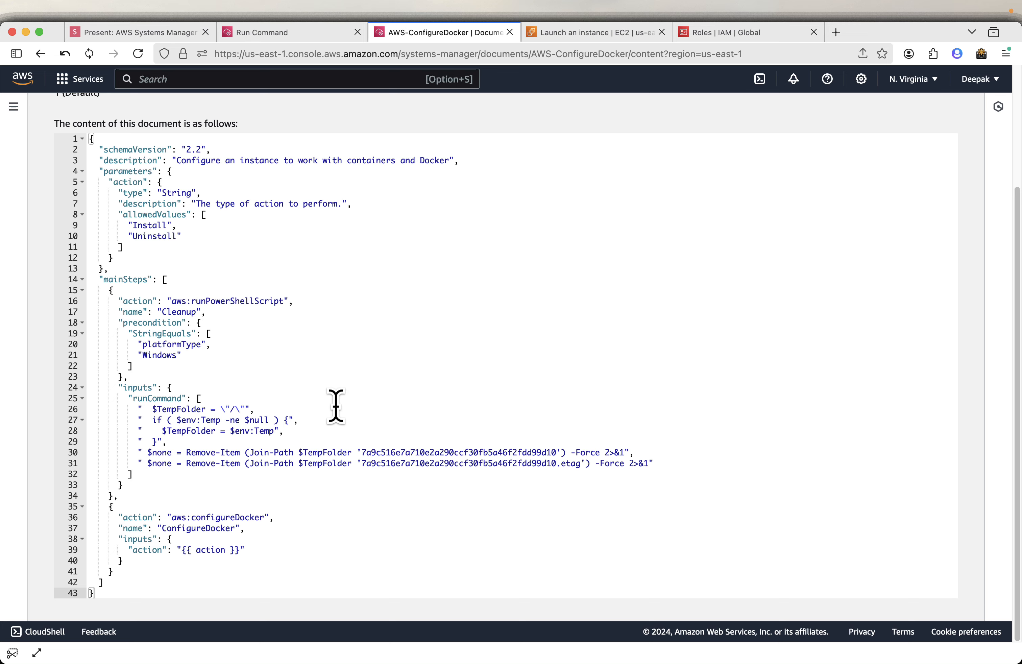
scroll(336, 406, "up", 2)
scroll(336, 406, "up", 5)
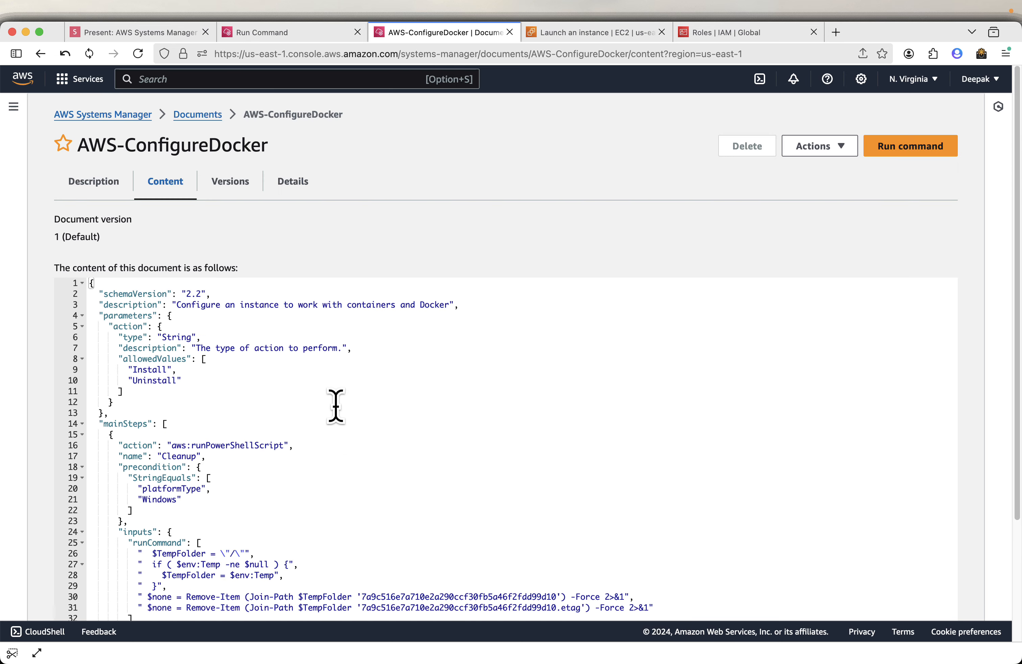
scroll(336, 406, "down", 5)
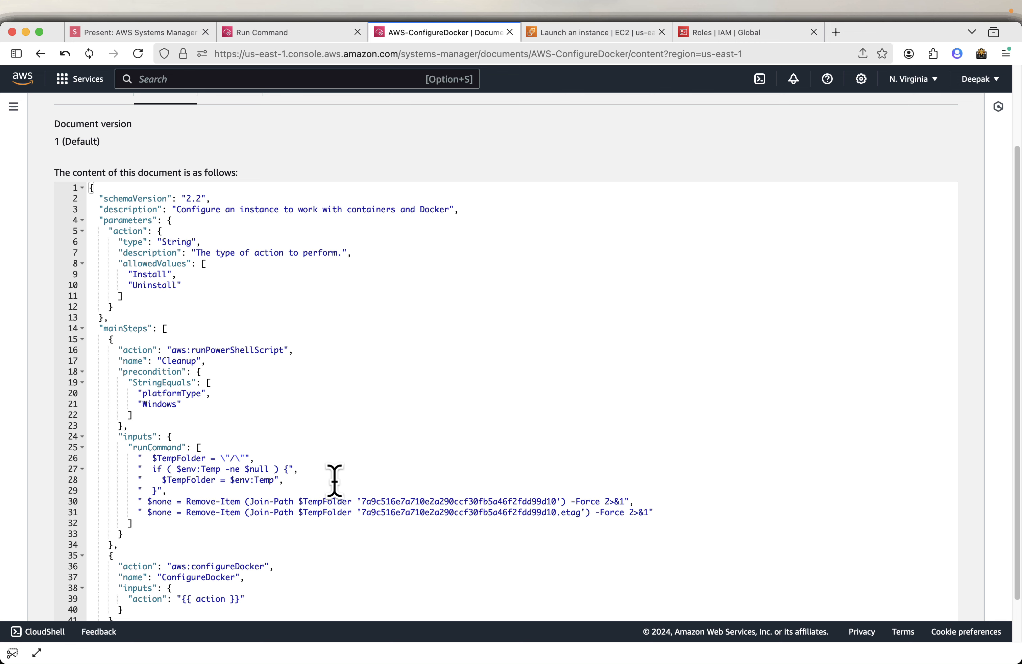
Back in Run a command, search the command documents for AWS-RunShellScript and select it.
left_click(264, 33)
left_click(340, 264)
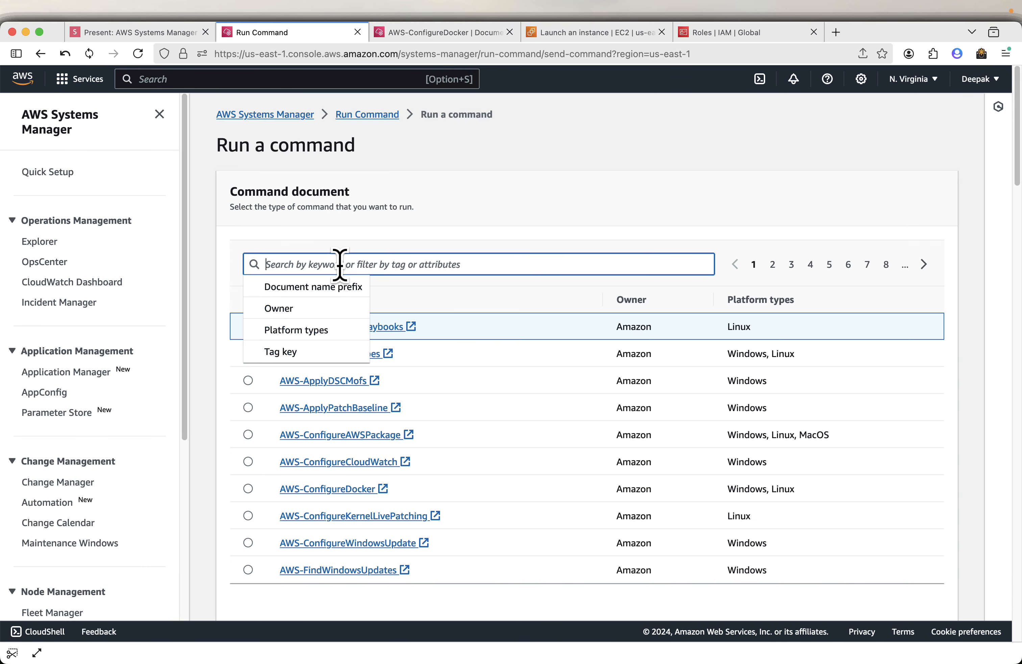
type("AWS-RunShellScript")
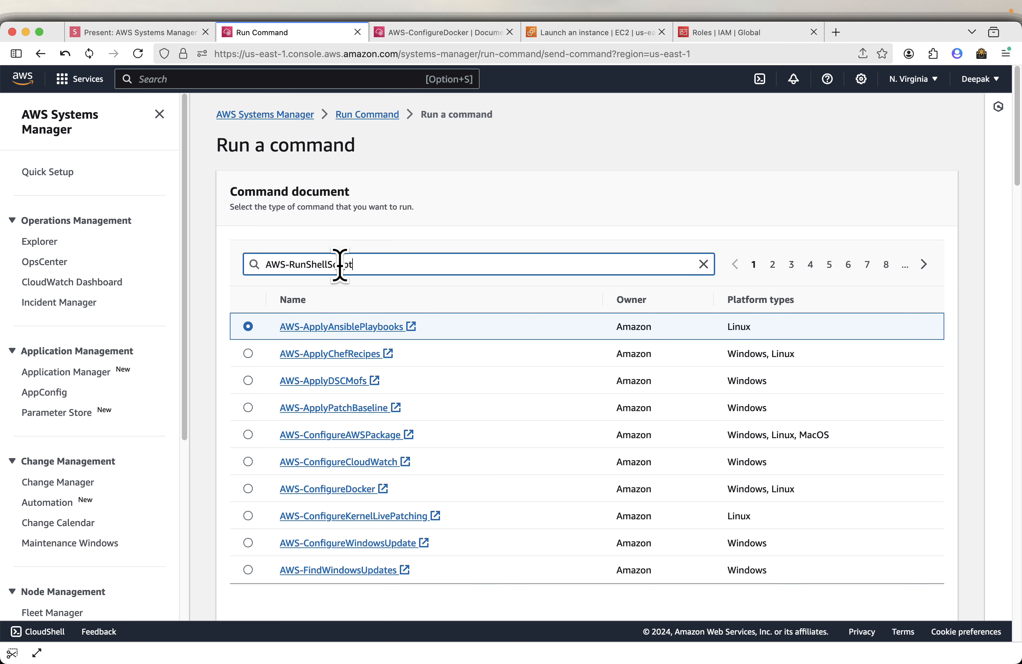
key("Return")
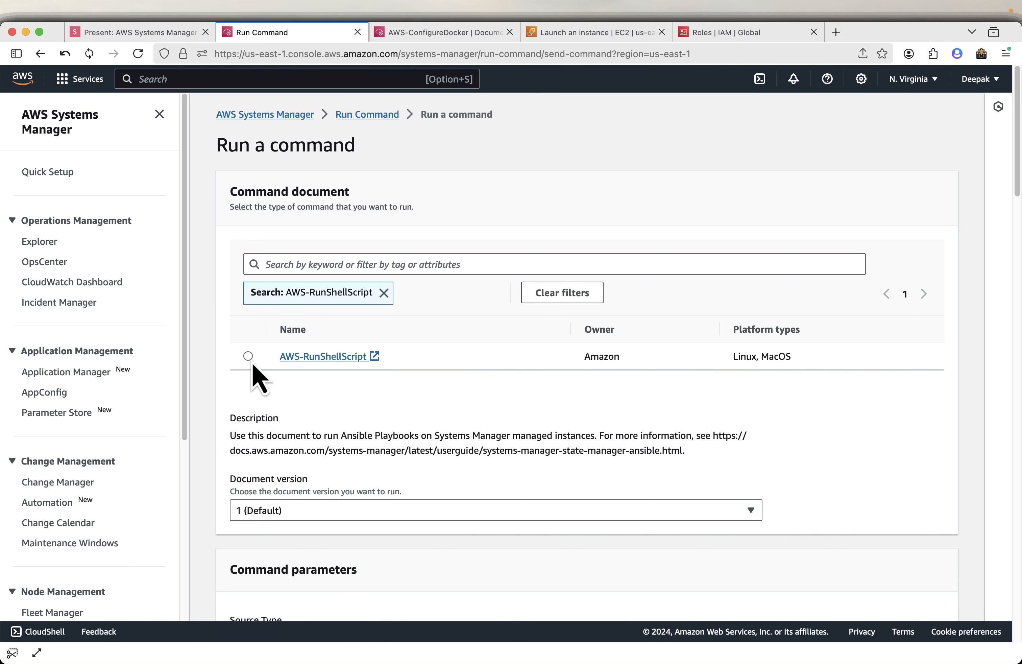
left_click(249, 358)
scroll(380, 431, "down", 3)
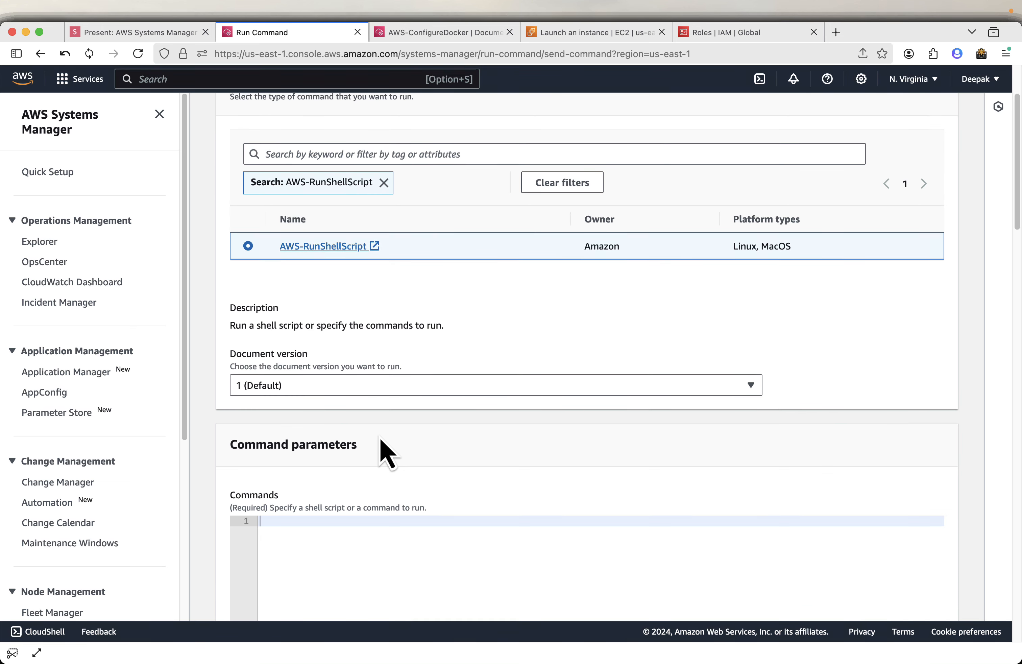
Switch to the slides and advance to the target selection slide.
left_click(133, 32)
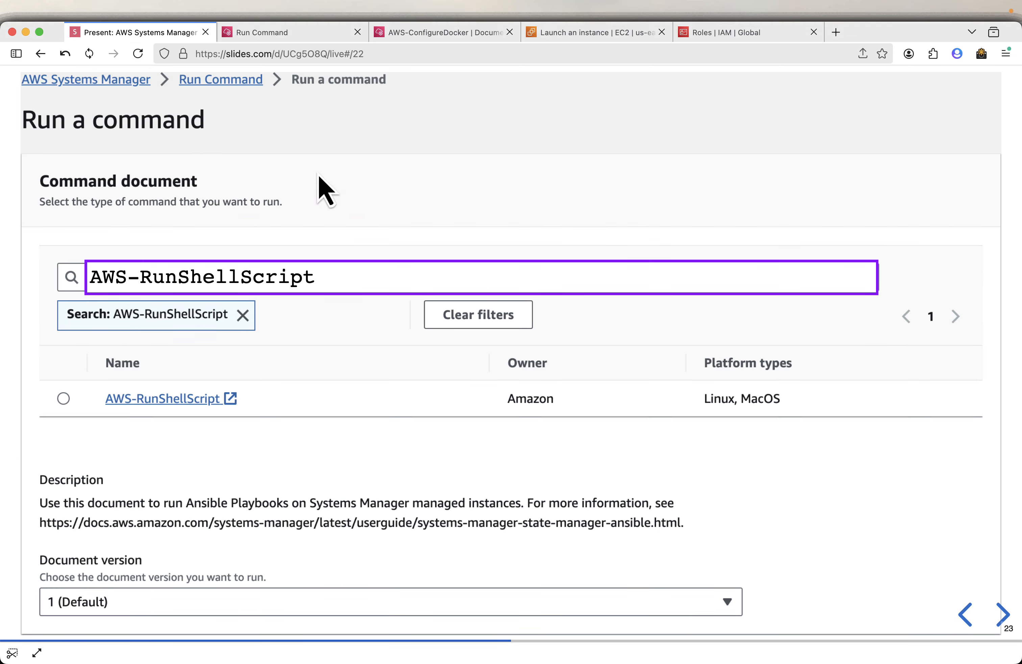
key("Right")
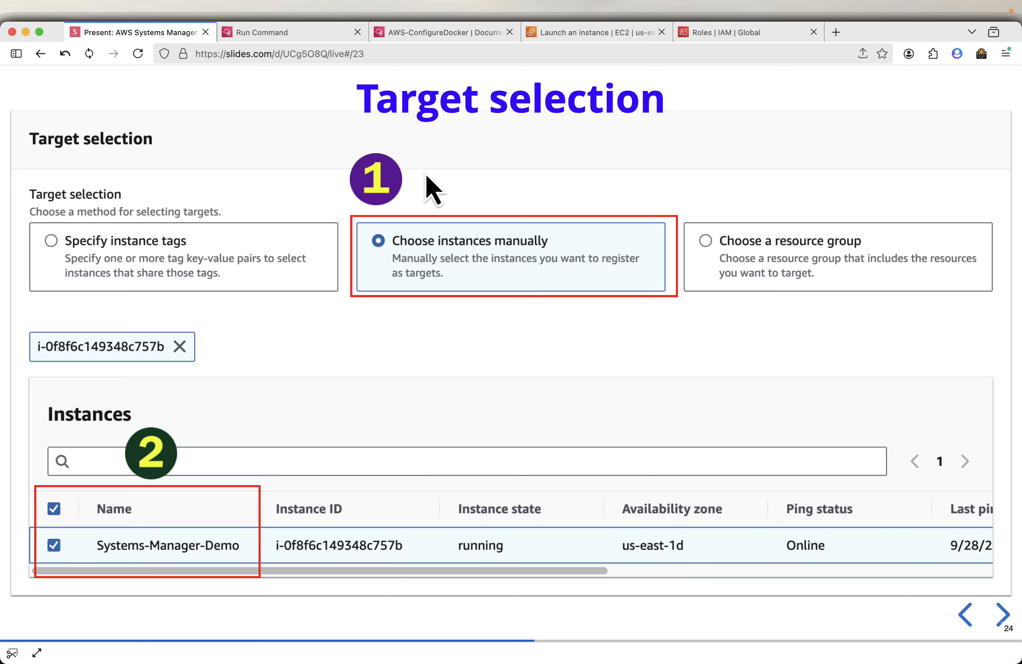
Set the target selection to choose instances manually and select the Systems-Manager-Demo instance.
left_click(301, 34)
scroll(639, 349, "down", 20)
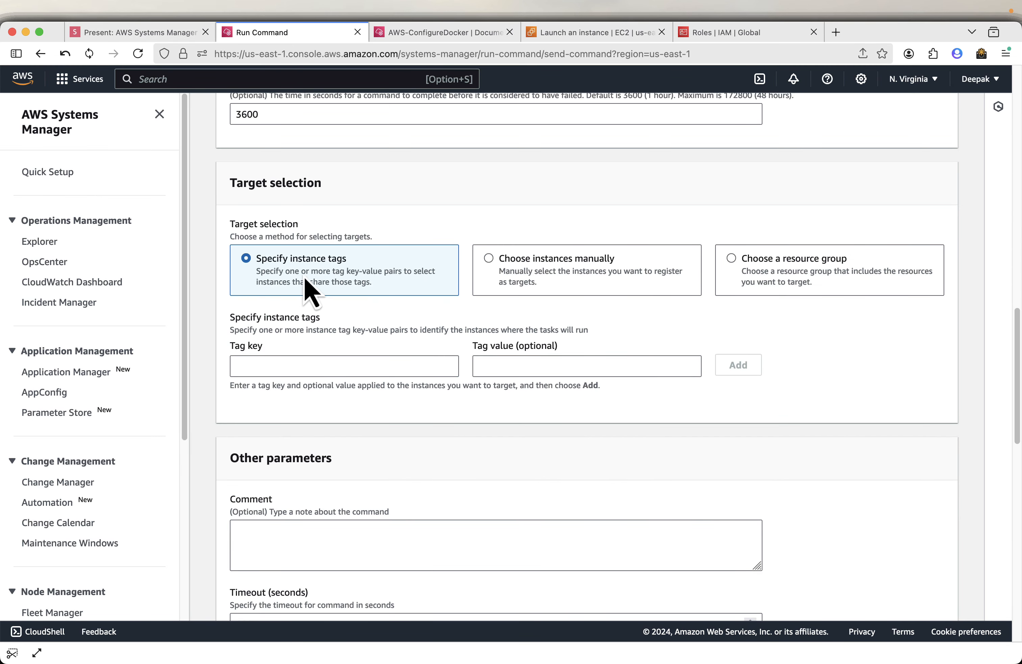
left_click(535, 266)
left_click(817, 271)
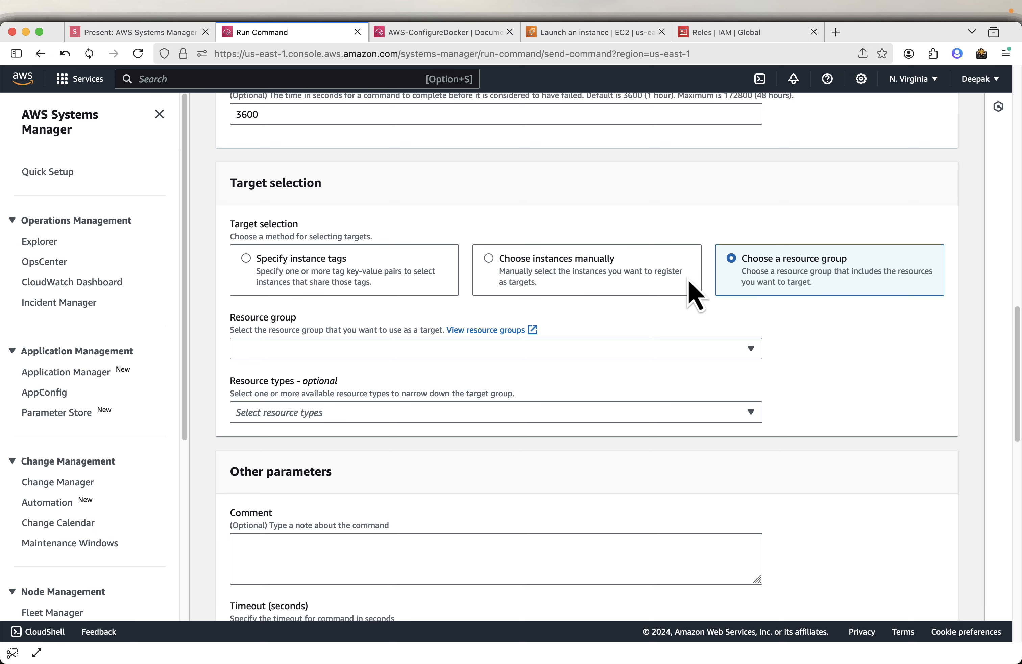
left_click(544, 271)
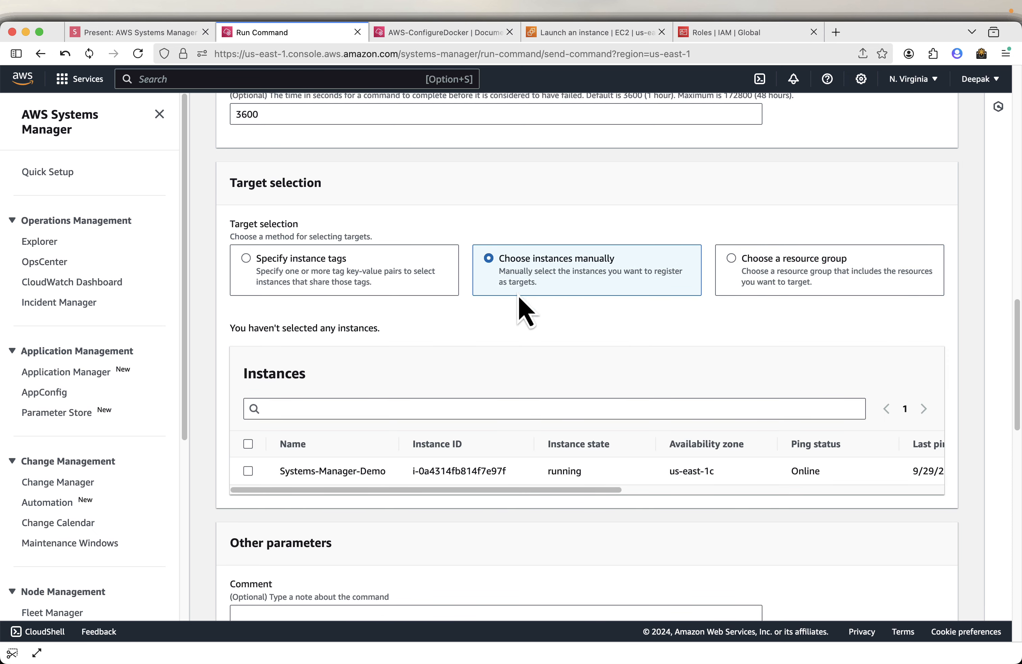
left_click(248, 470)
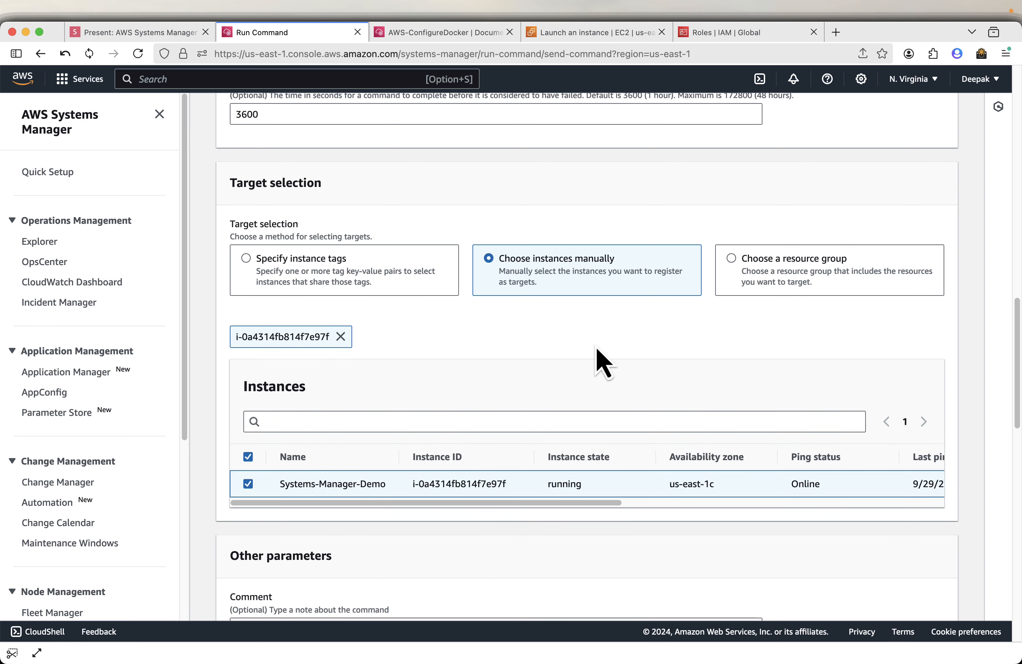
Copy the echo "Hello from Systems Manager Run Command!" command from the next slide and return to the console.
scroll(601, 362, "up", 10)
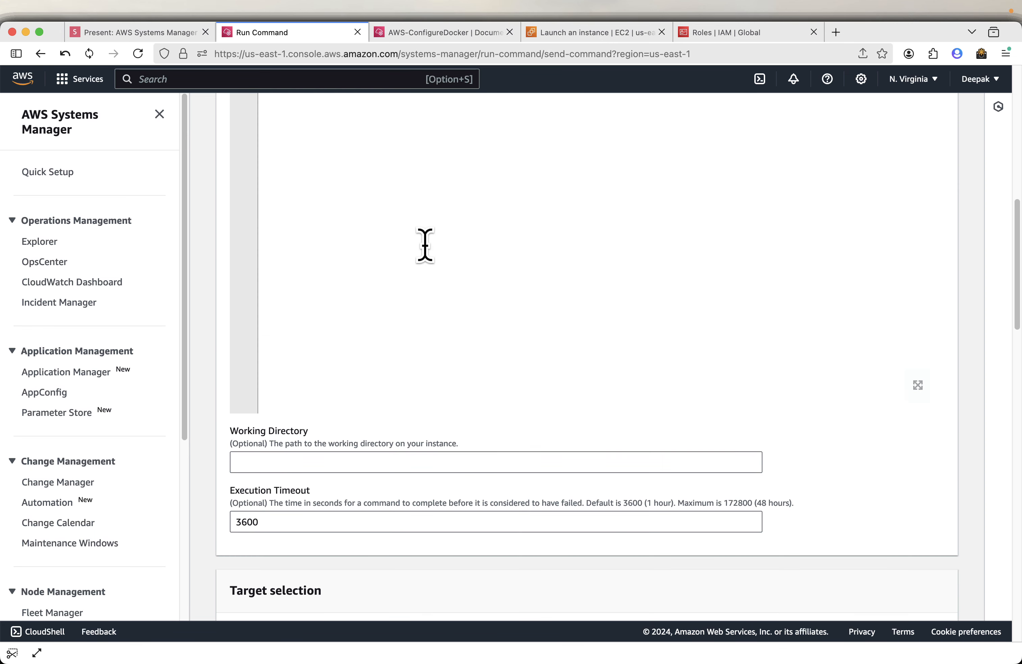
left_click(175, 33)
key("Right")
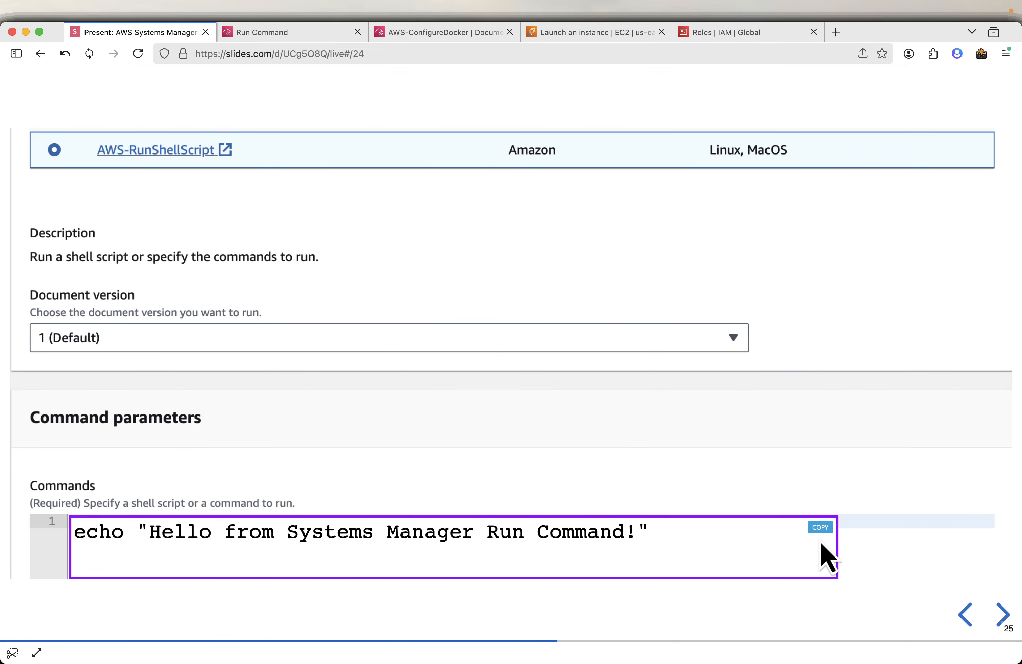
left_click(821, 528)
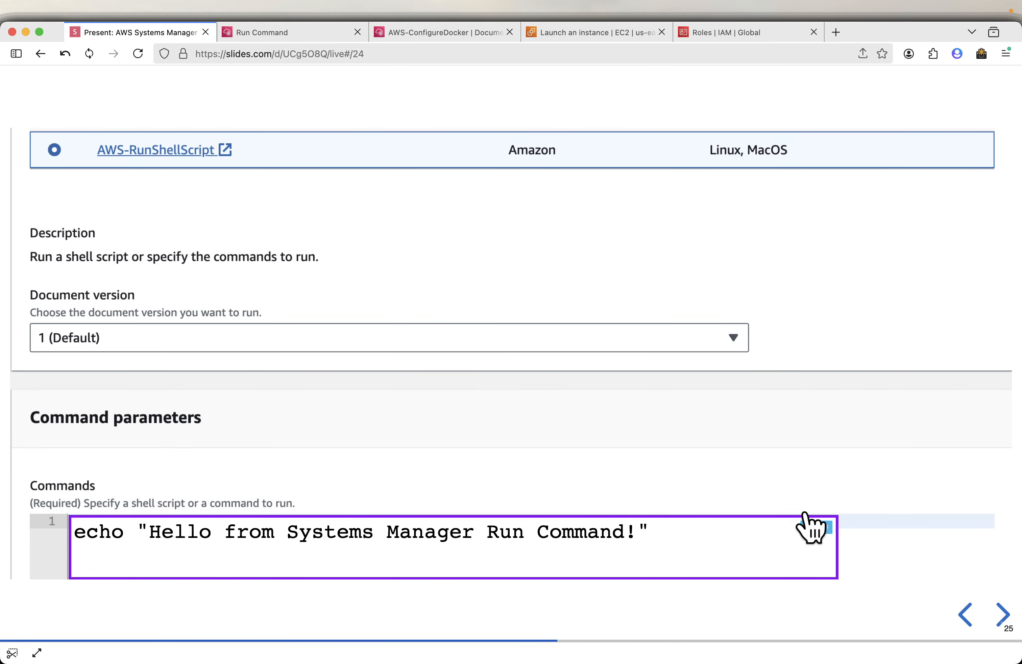
left_click(321, 33)
Expand the AWS command line interface command section and run the command.
scroll(594, 472, "down", 20)
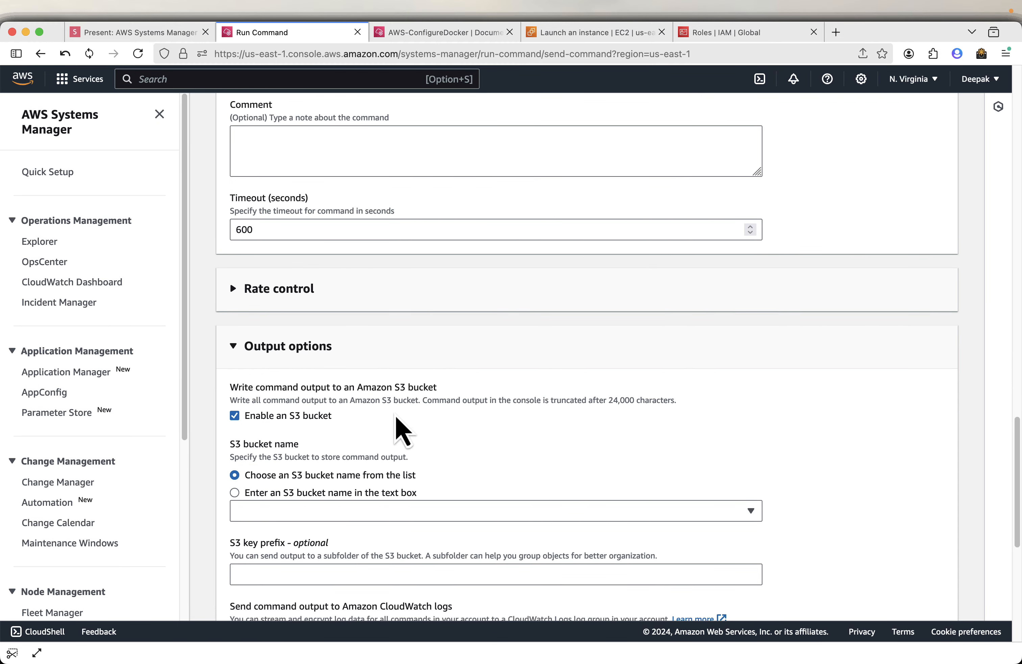
scroll(319, 453, "down", 1)
scroll(323, 456, "down", 4)
scroll(323, 492, "down", 7)
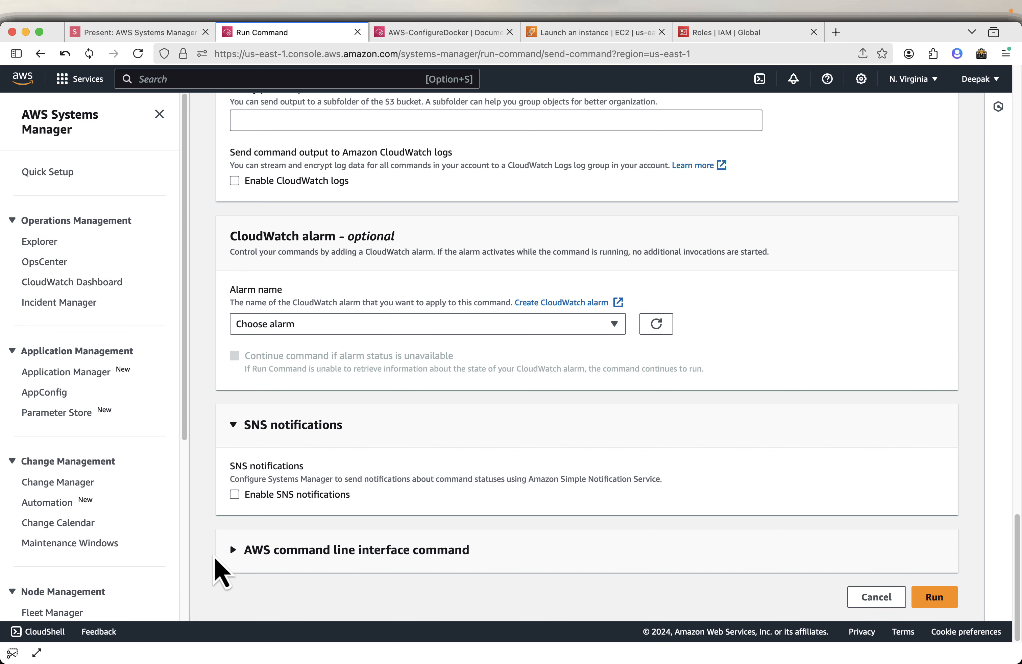
left_click(231, 553)
scroll(445, 529, "down", 6)
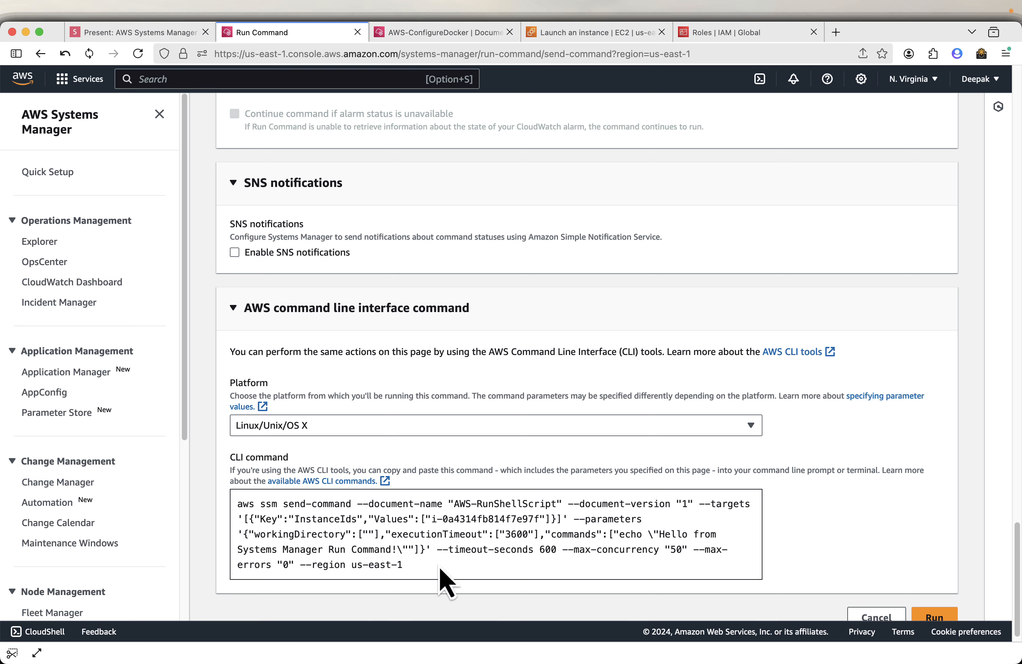
left_click(934, 615)
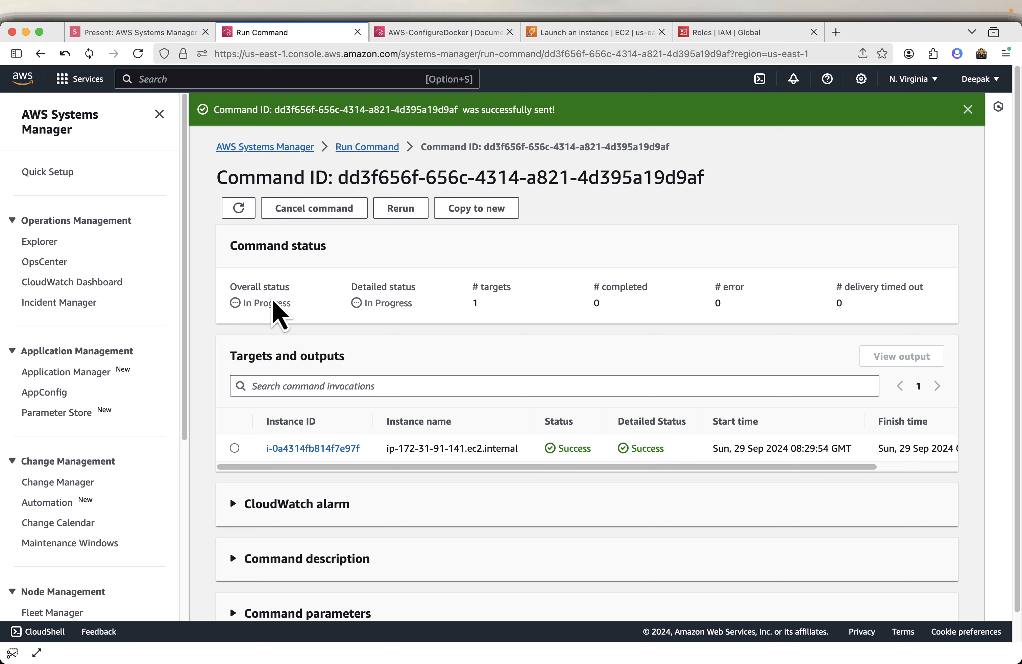
Refresh the command status and expand the CloudWatch alarm and command description sections.
left_click(239, 209)
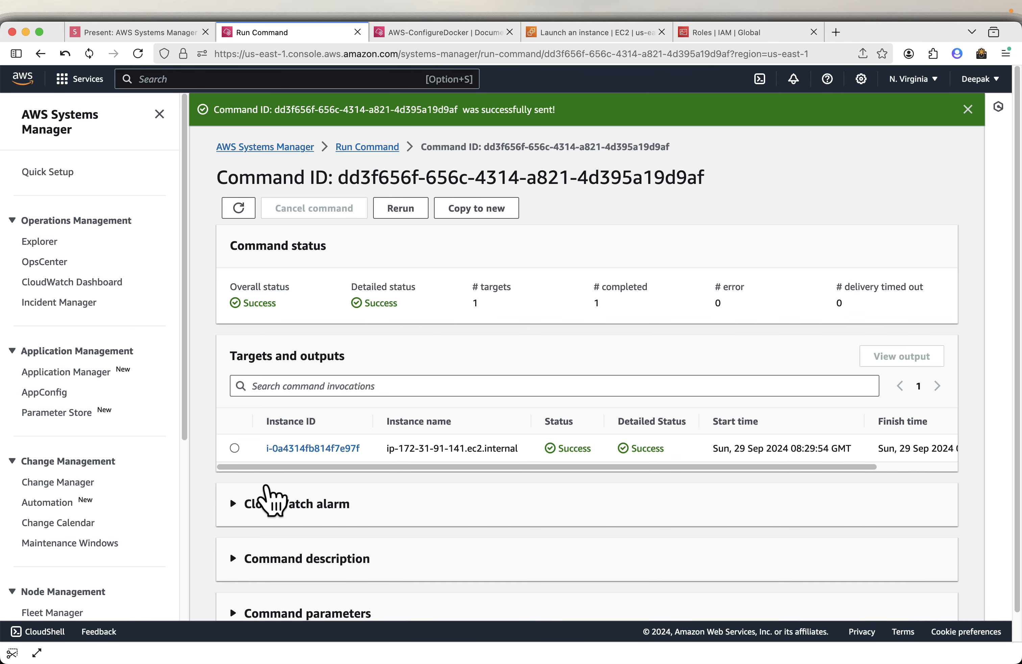
left_click(260, 500)
scroll(275, 504, "down", 3)
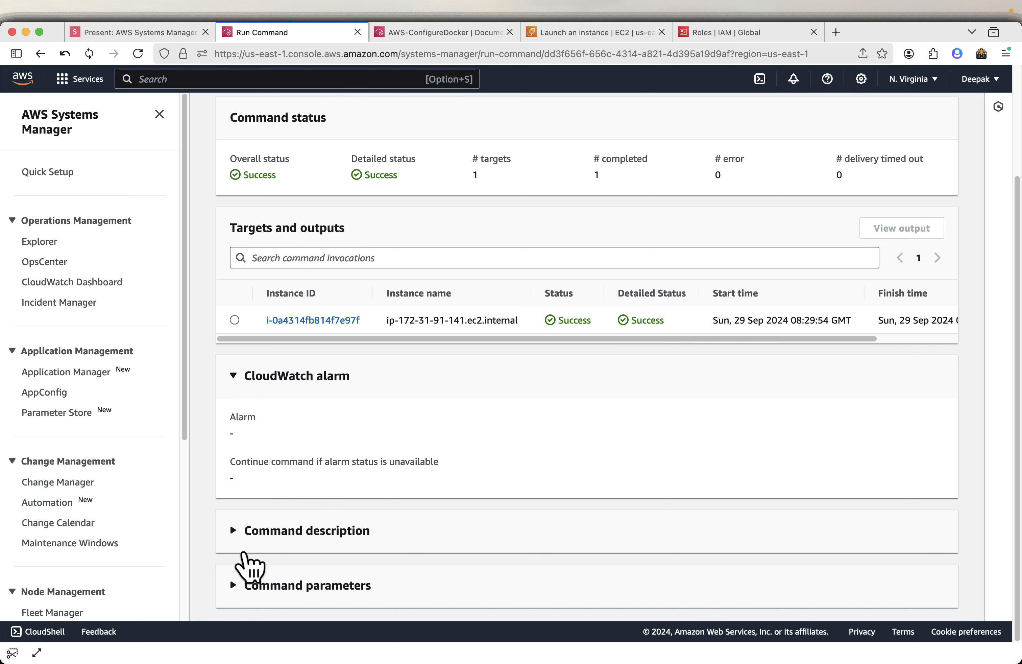
left_click(243, 534)
scroll(255, 602, "down", 1)
scroll(245, 597, "down", 2)
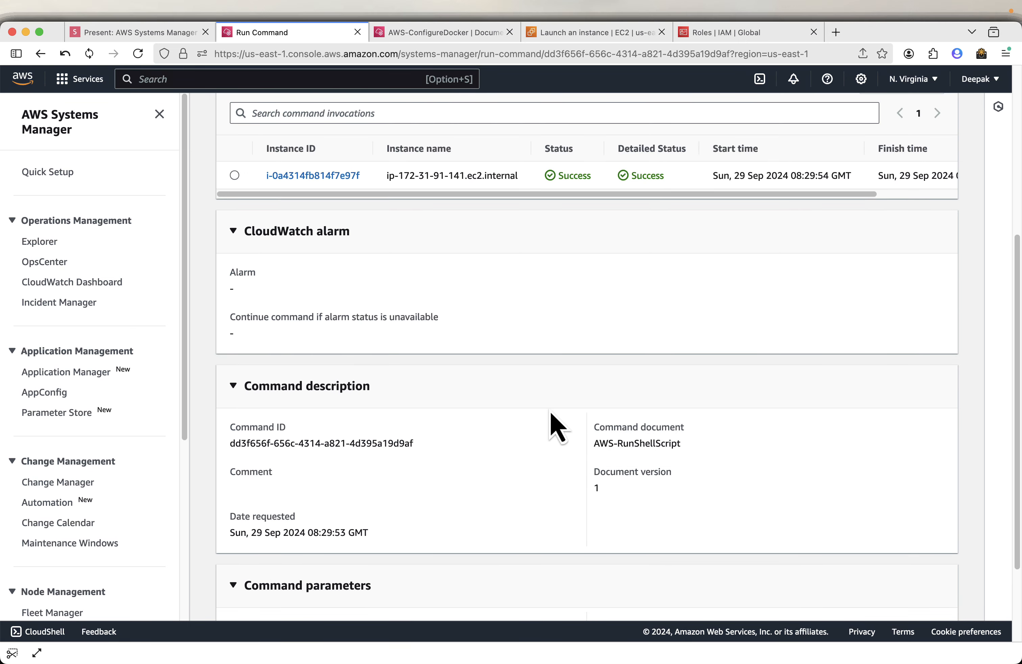
scroll(556, 425, "up", 6)
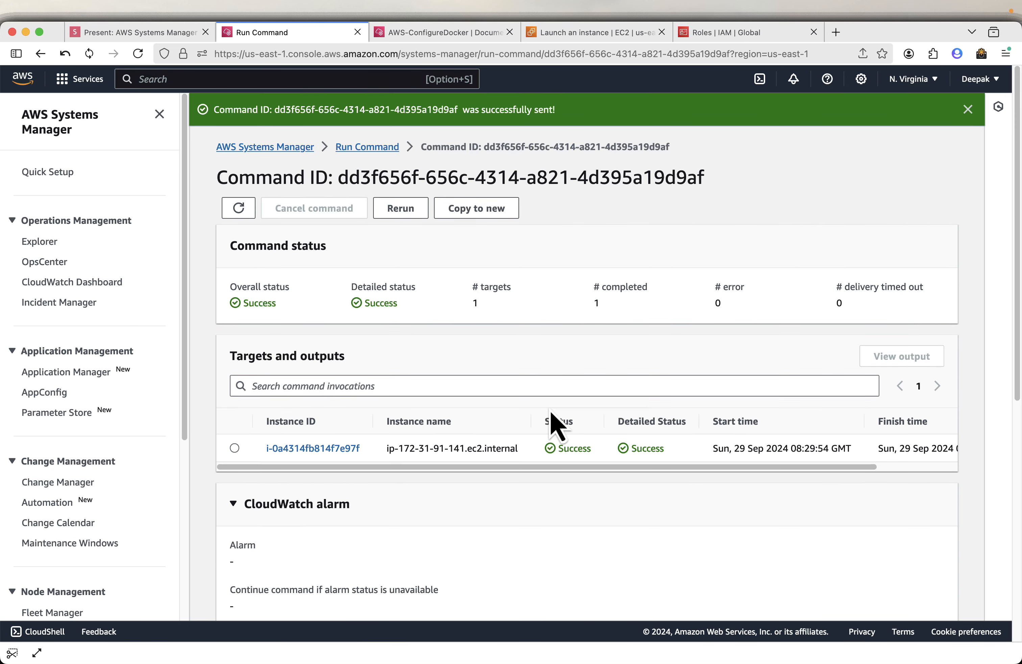
Open the output of the command invocation on the instance.
left_click(235, 448)
left_click(313, 448)
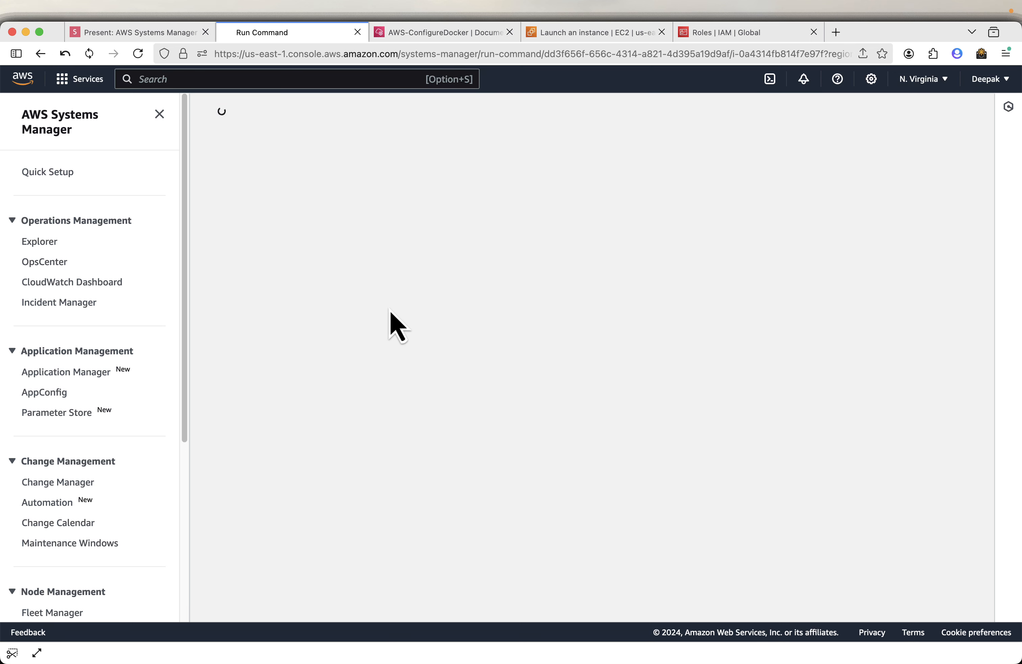
left_click(282, 319)
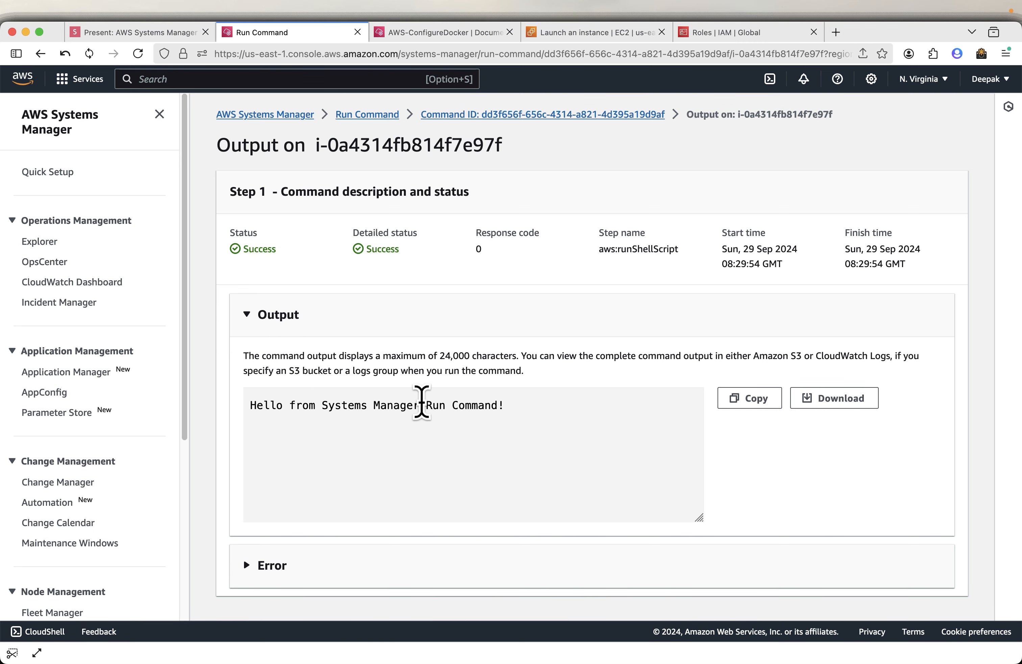
Review the command status and view output slides in the presentation, then return to the console.
left_click(151, 33)
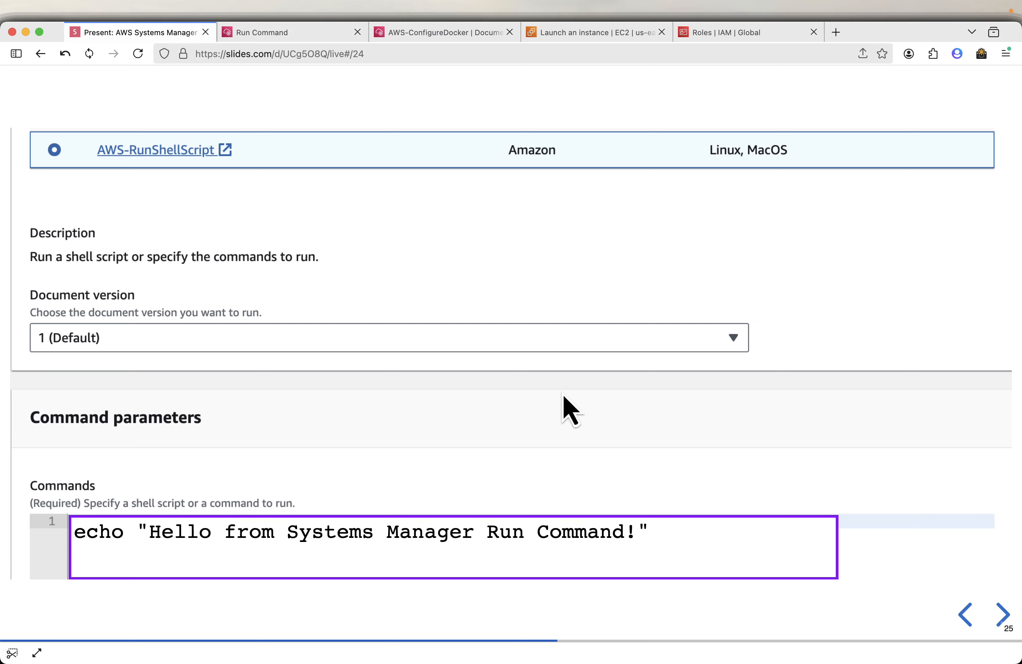
key("Right")
key("Right")
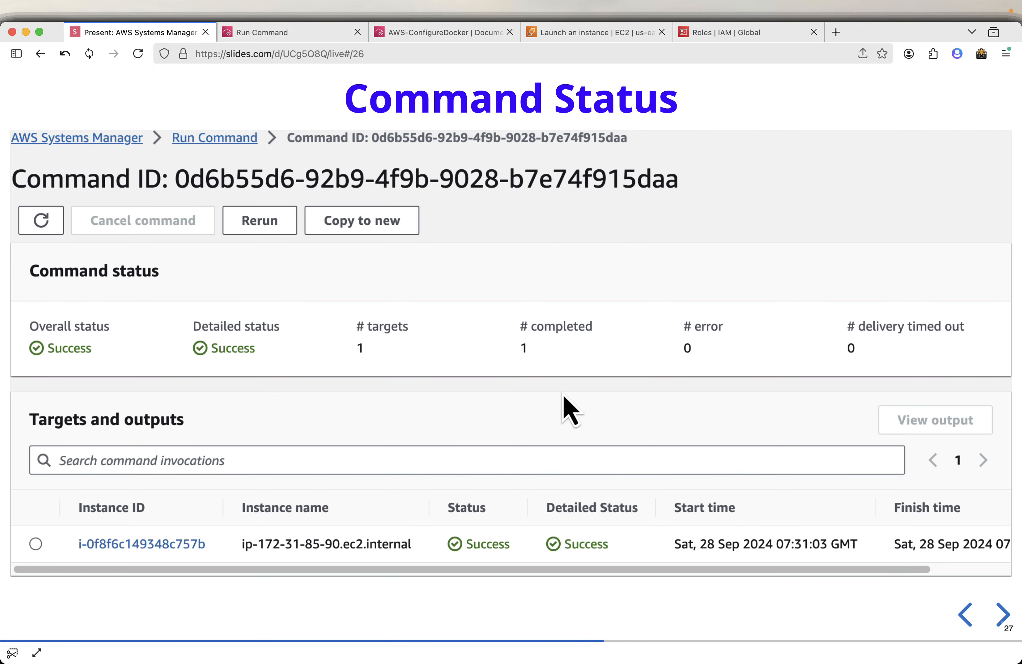
key("Right")
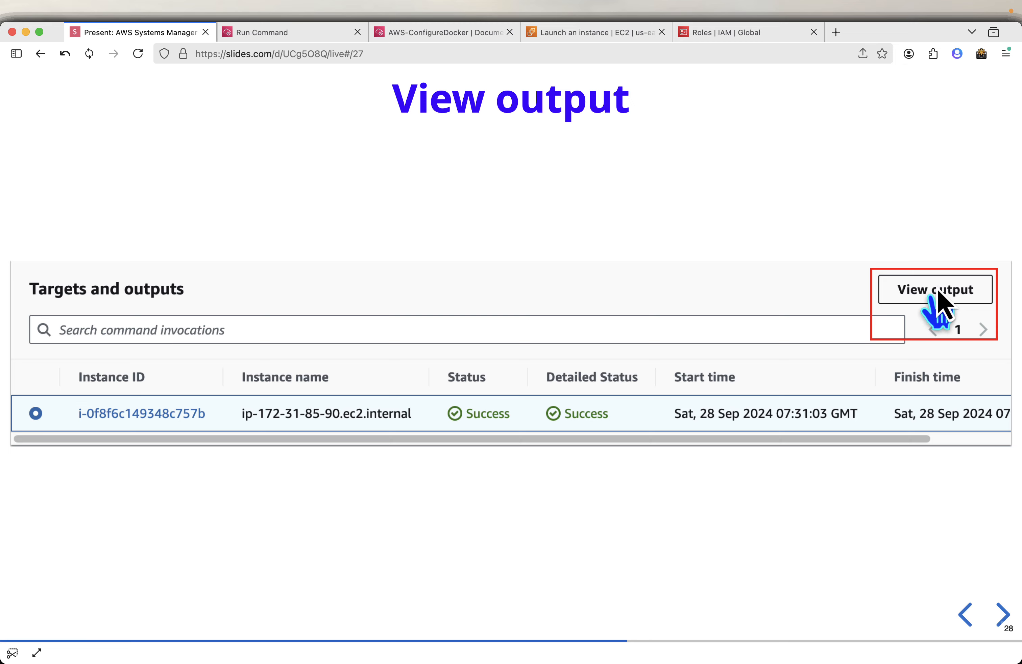
left_click(310, 34)
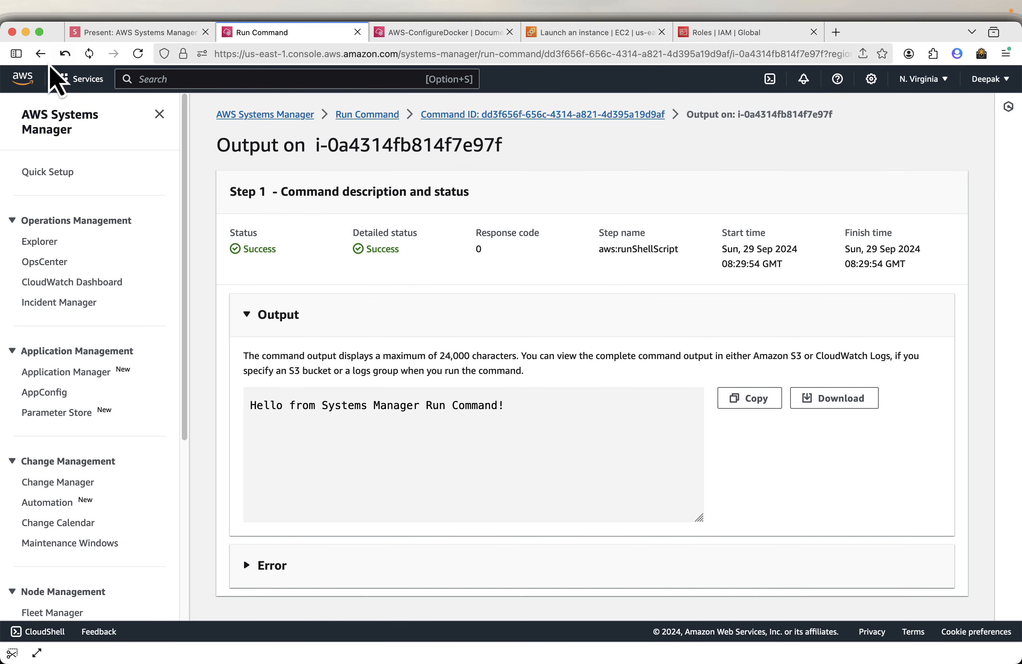
Reload the command output page and expand the Output section.
left_click(40, 54)
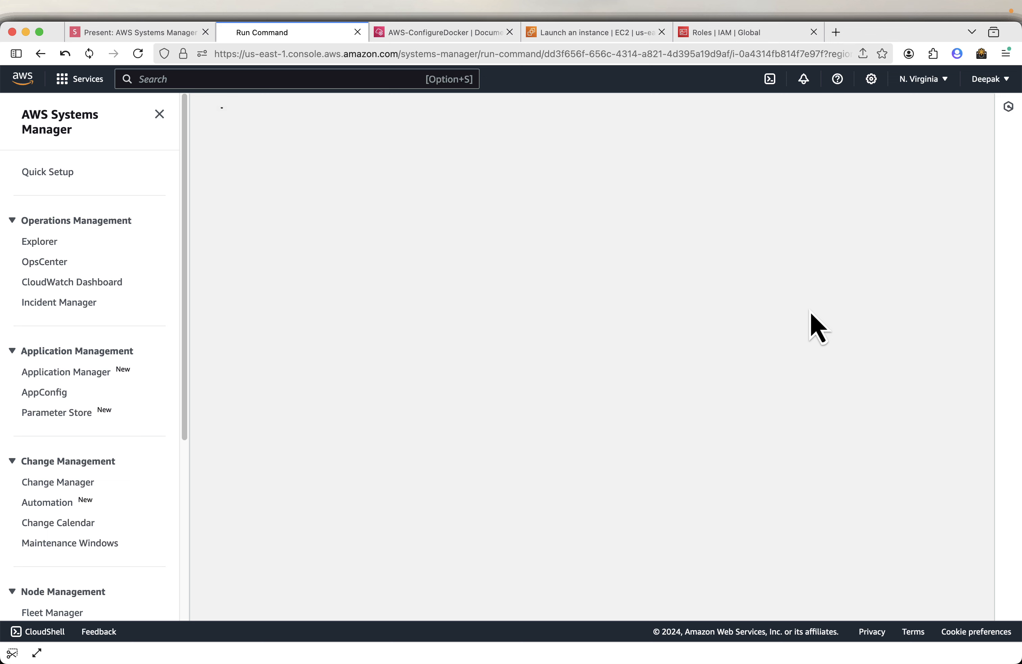
left_click(113, 54)
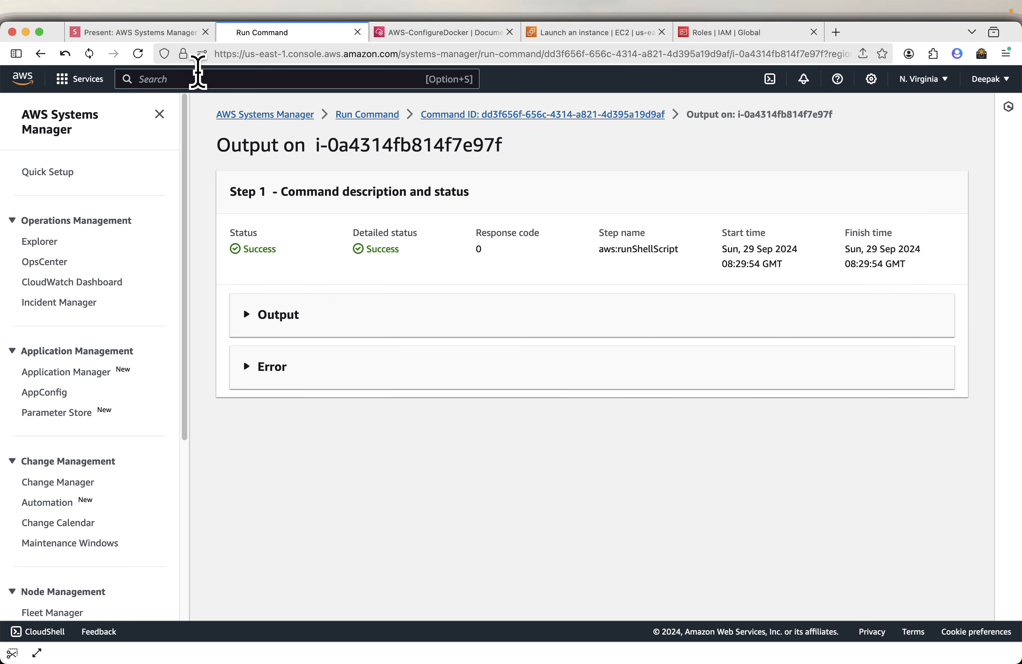
left_click(245, 318)
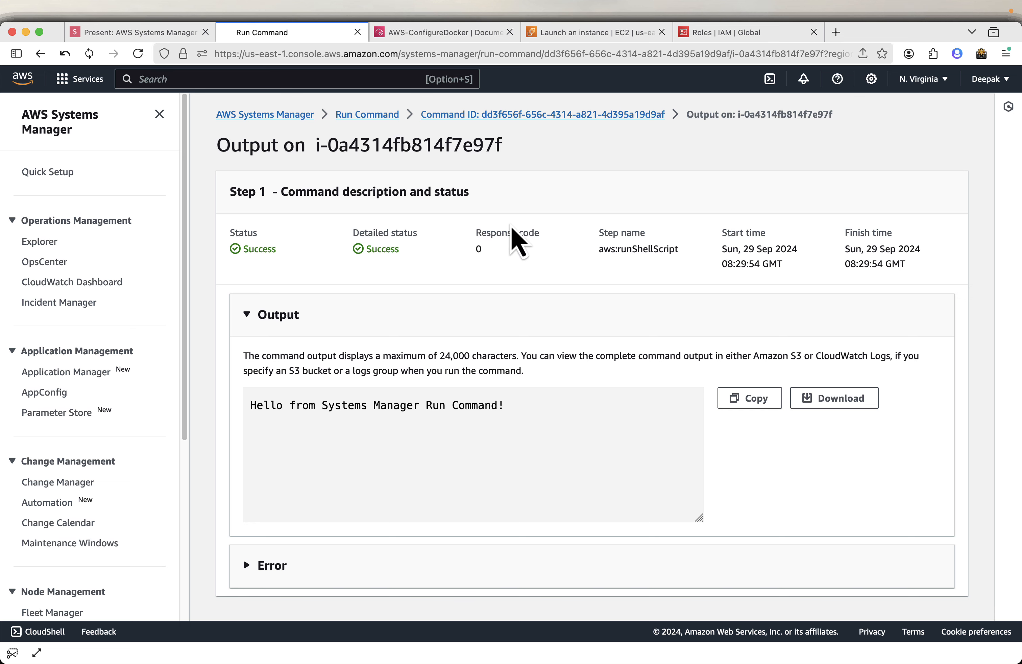
Copy the system-information bash script from the Another Command slide and return to the console.
left_click(186, 37)
key("Right")
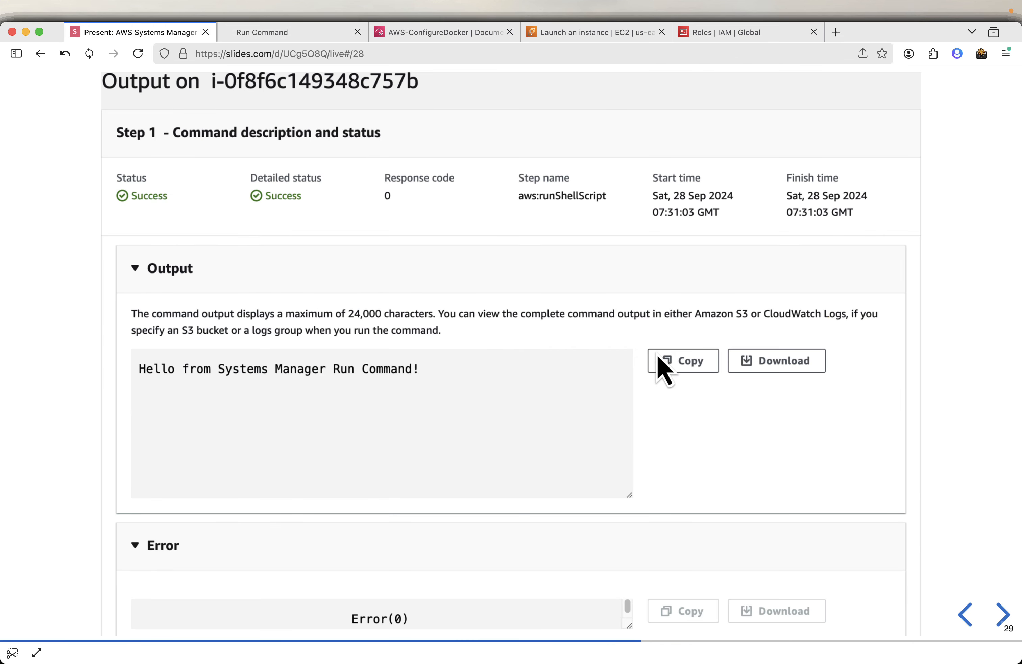
key("Right")
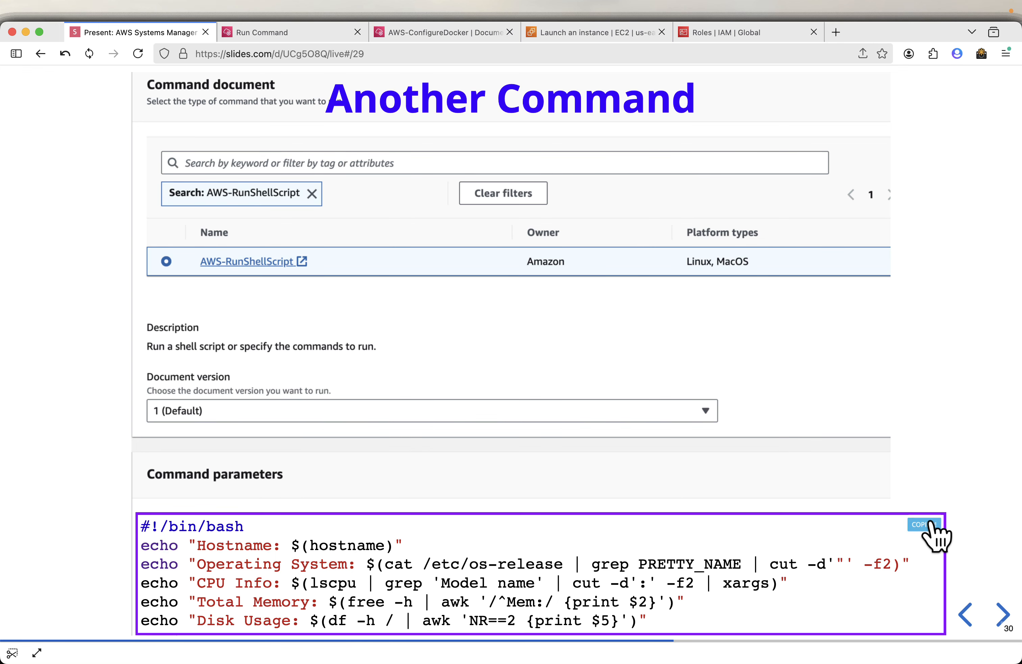
left_click(302, 33)
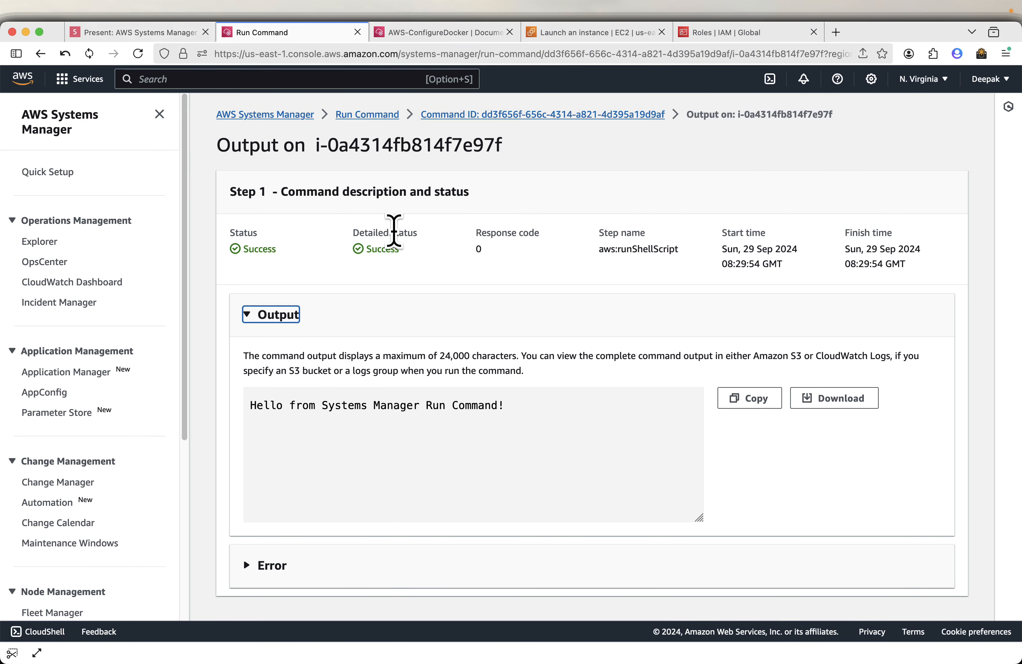
Open the Run Command history and select the completed command.
left_click(358, 115)
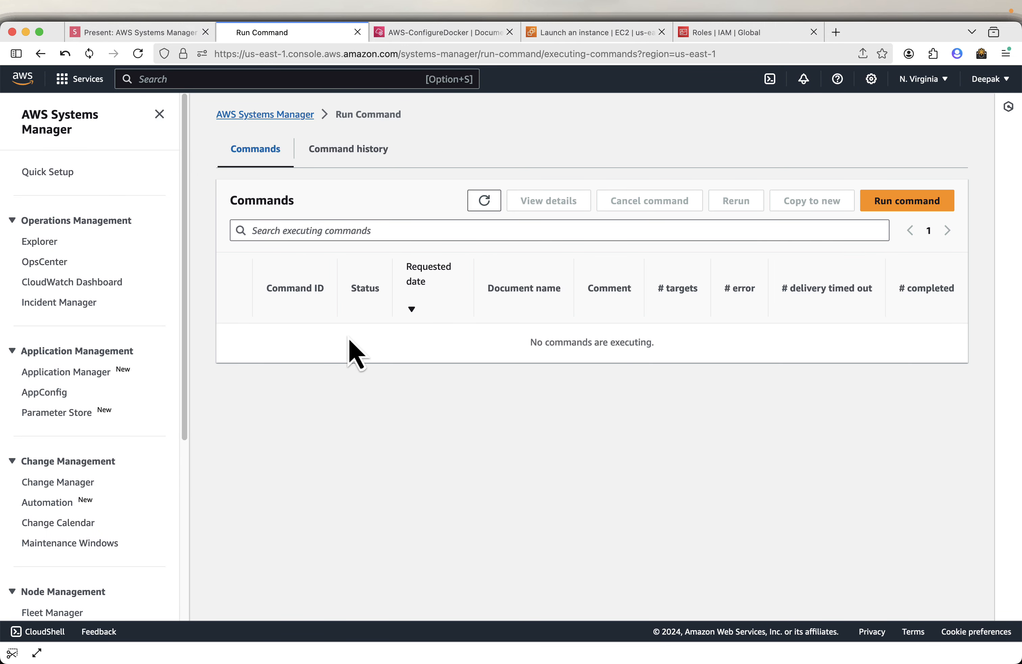
left_click(346, 147)
left_click(234, 295)
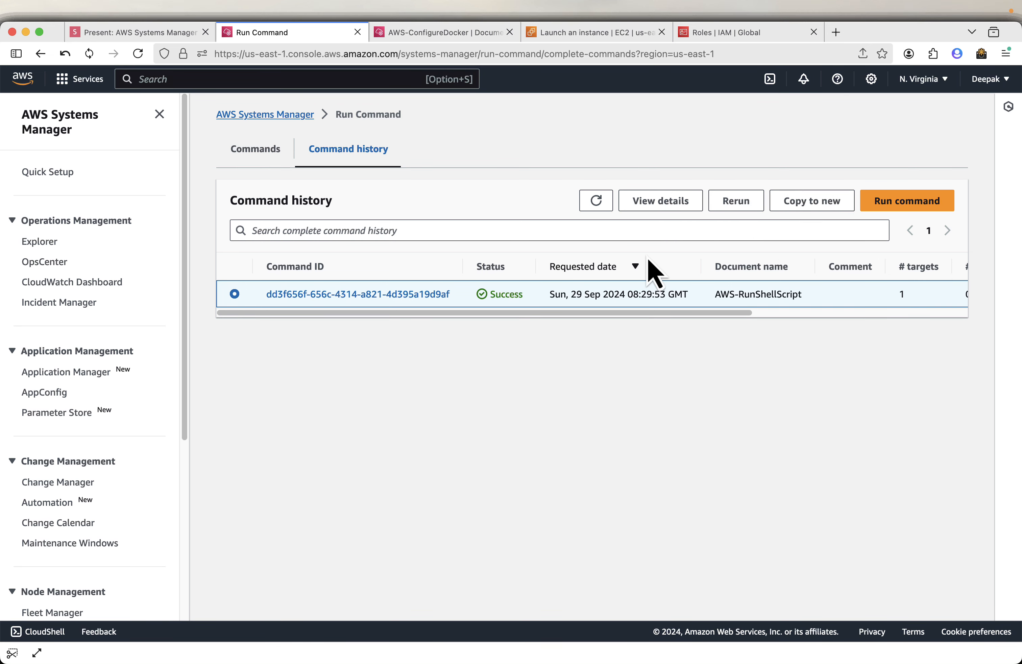
Start a new Run Command and search the command documents for RunShell.
left_click(286, 119)
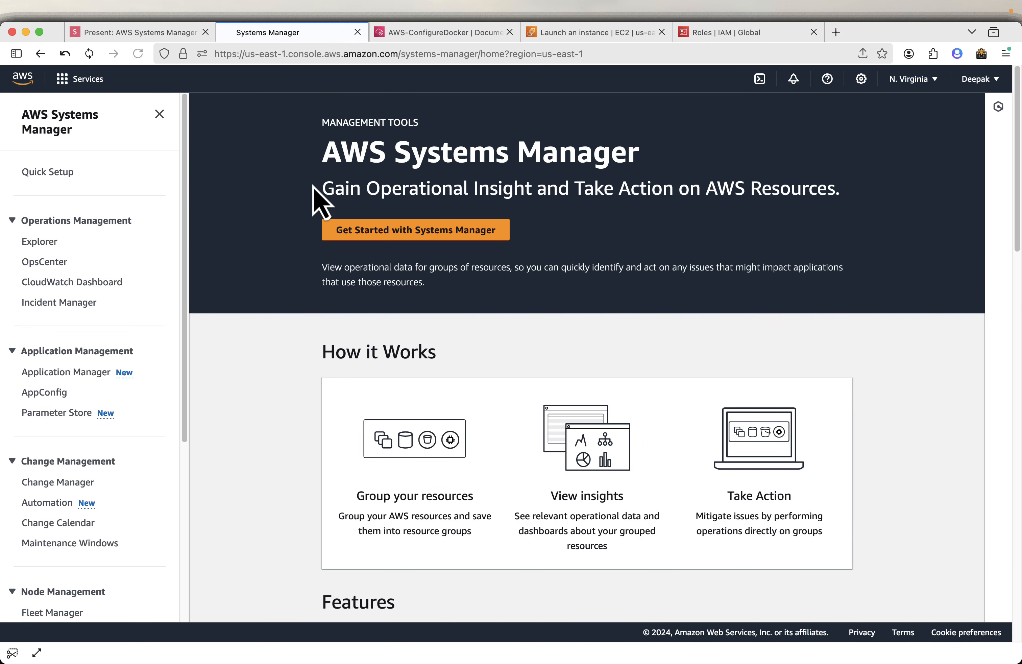
scroll(110, 454, "down", 4)
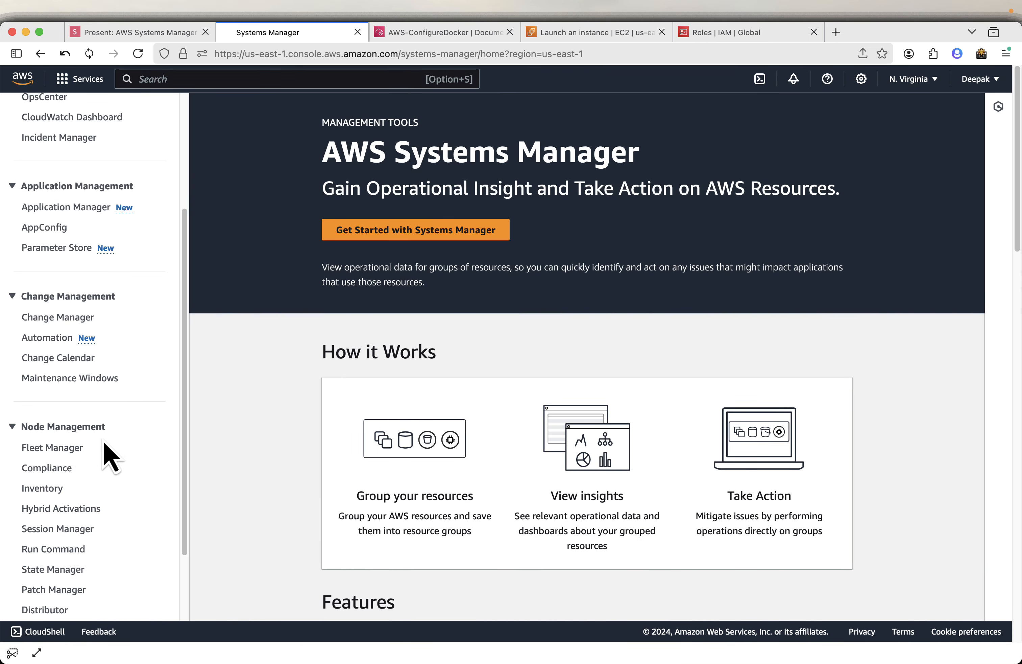
scroll(110, 457, "down", 2)
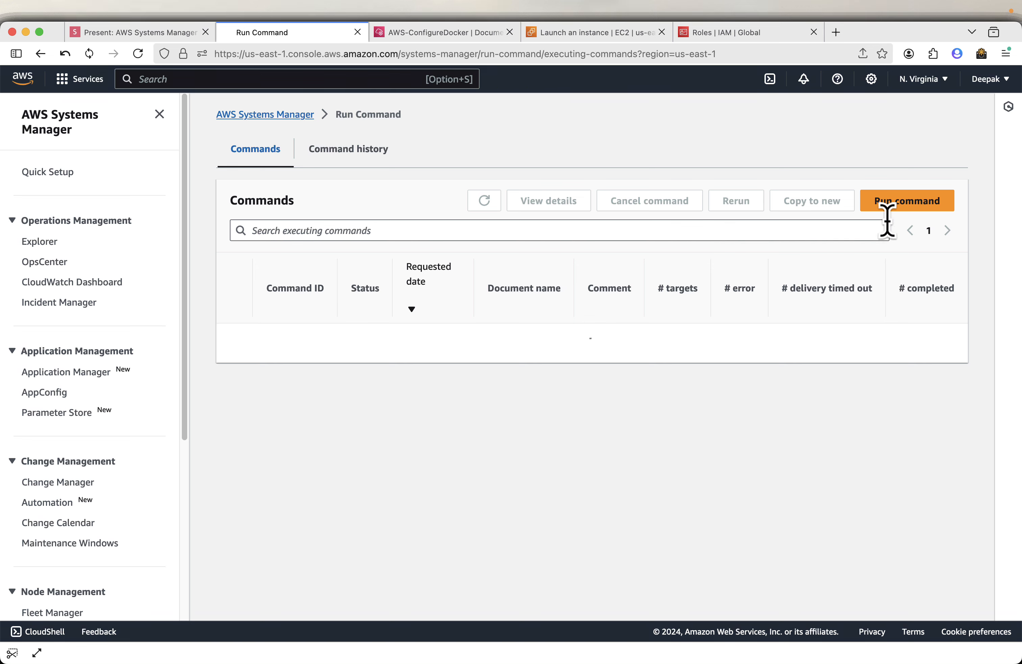
left_click(897, 210)
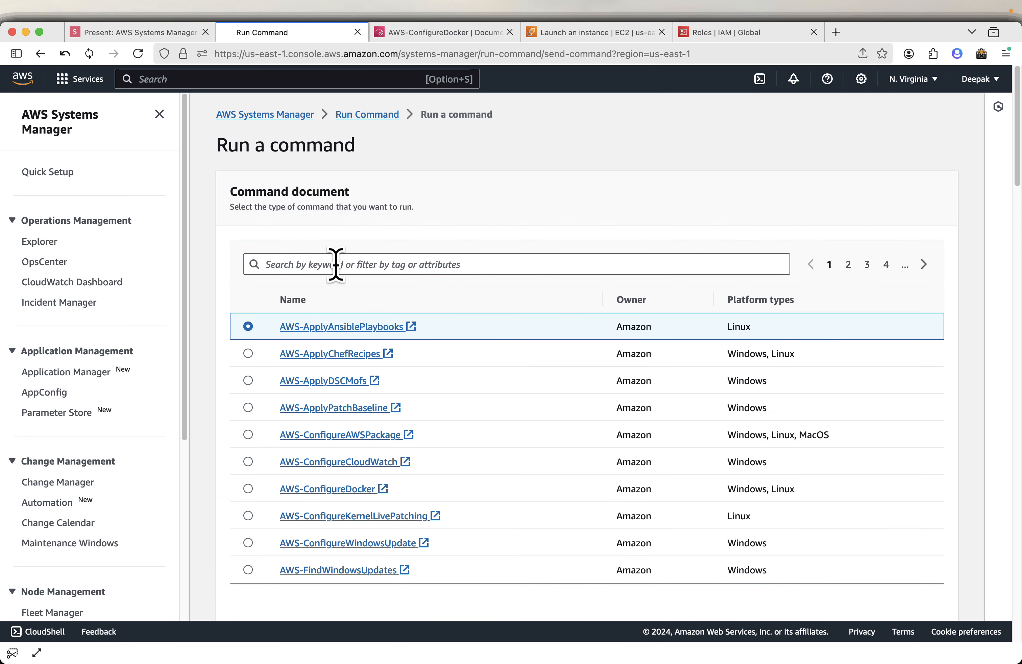
left_click(340, 259)
type("Ru")
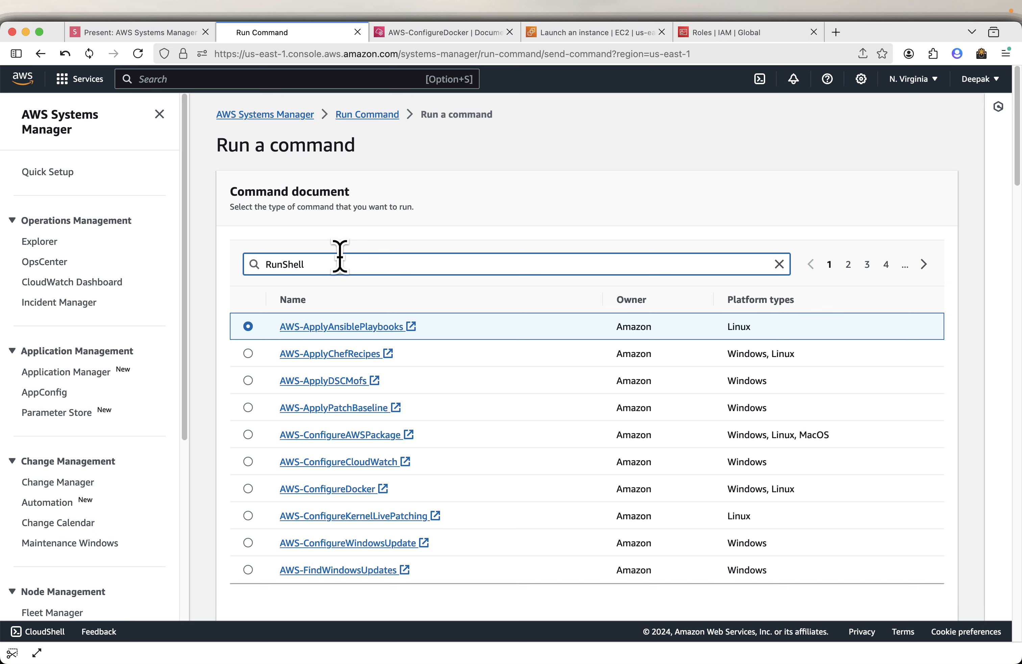
type("nShell")
key("Return")
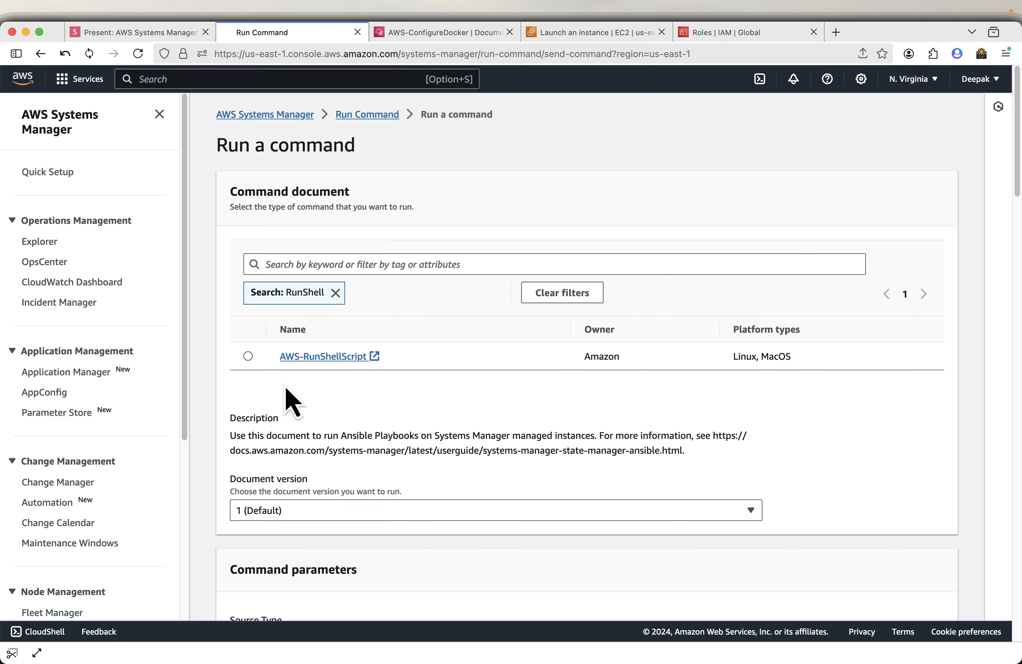
Select AWS-RunShellScript and paste the bash script into the Commands field.
left_click(249, 357)
scroll(398, 436, "down", 5)
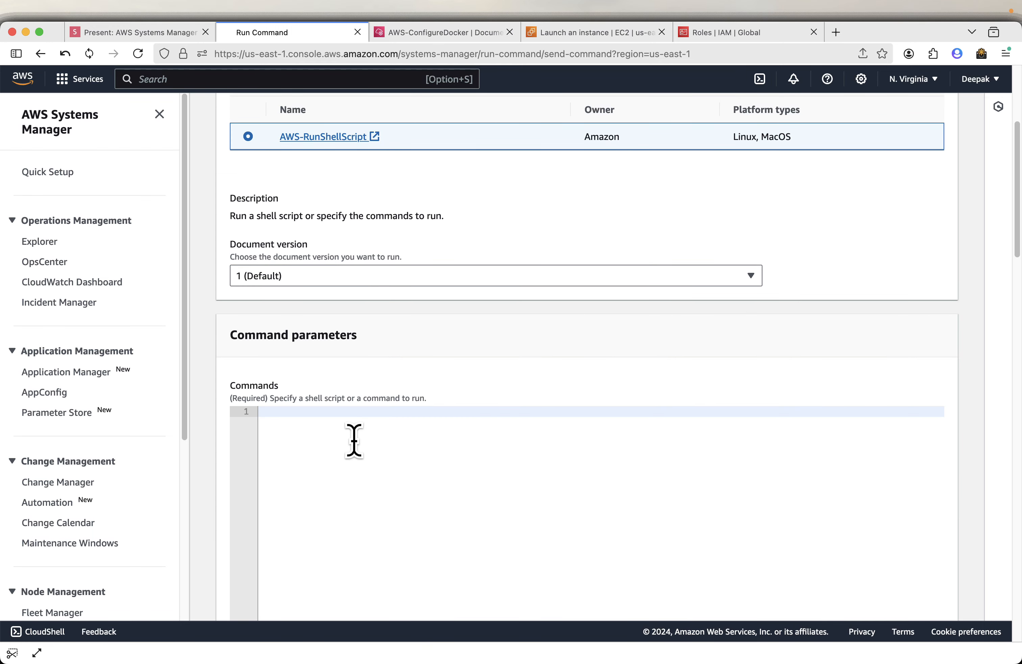
type("#!/bin/bash echo \"Hostname: $(hostname)\" echo \"Operating System: $(cat /etc/os-release | grep PRETTY_NAME | cut -d'\"' -f2)\" echo \"CPU Info: $(lscpu | grep 'Model name' | cut -d':' -f2 | xargs)\" echo \"Total Memory: $(free -h | awk '/^Mem:/ {print $2}')\" echo \"Disk Usage: $(df -h / | awk 'NR==2 {print $5}')\"")
Choose instances manually, select the Systems-Manager-Demo instance, and run the command.
scroll(510, 436, "down", 2)
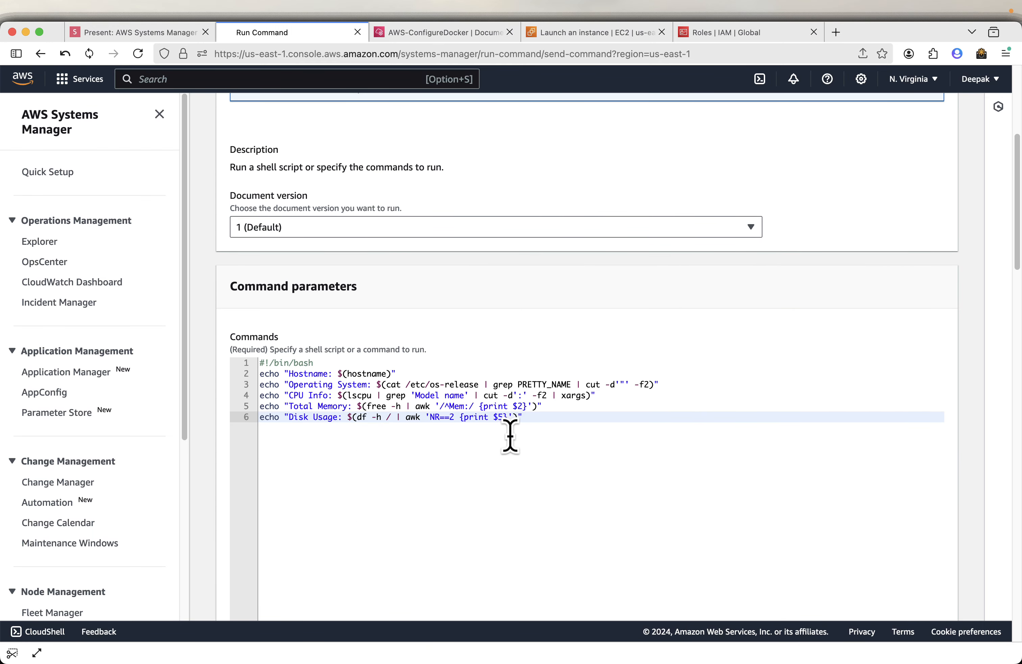
scroll(573, 401, "down", 8)
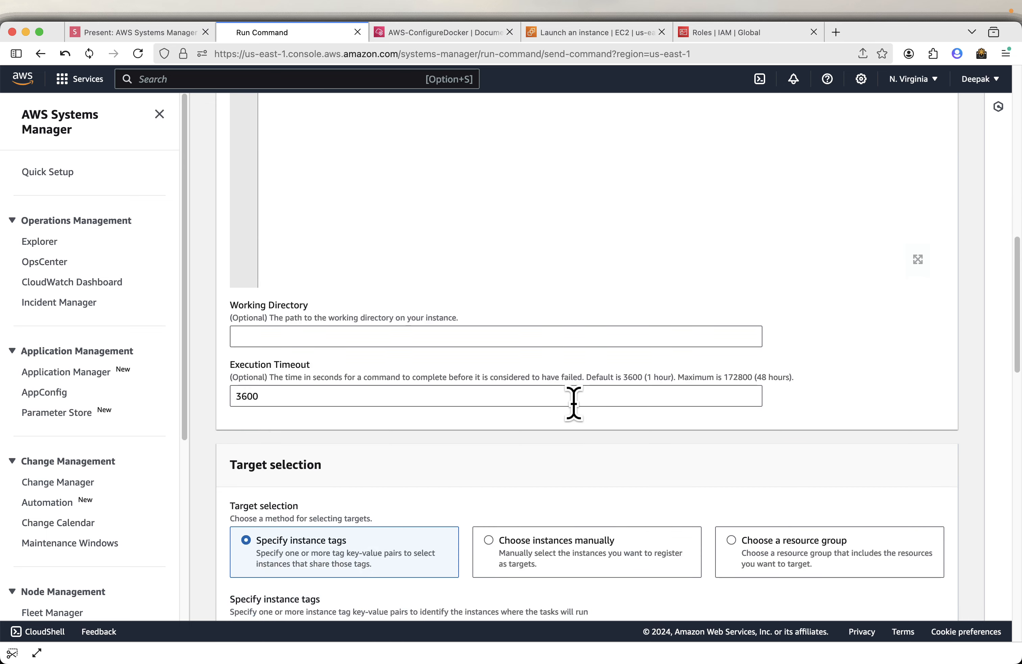
scroll(574, 403, "down", 7)
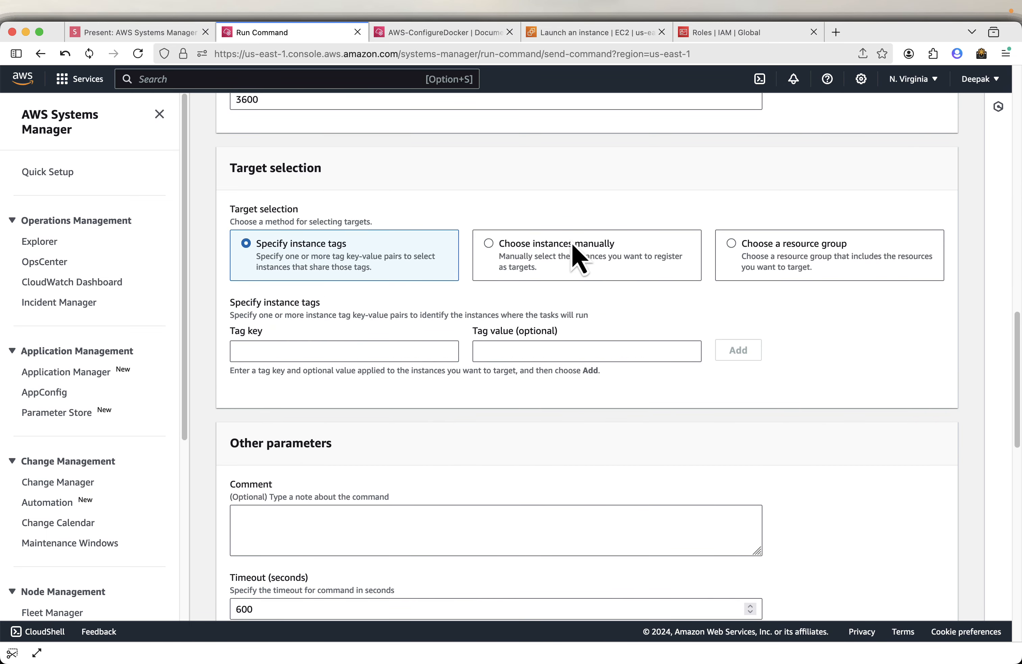
left_click(573, 249)
left_click(246, 456)
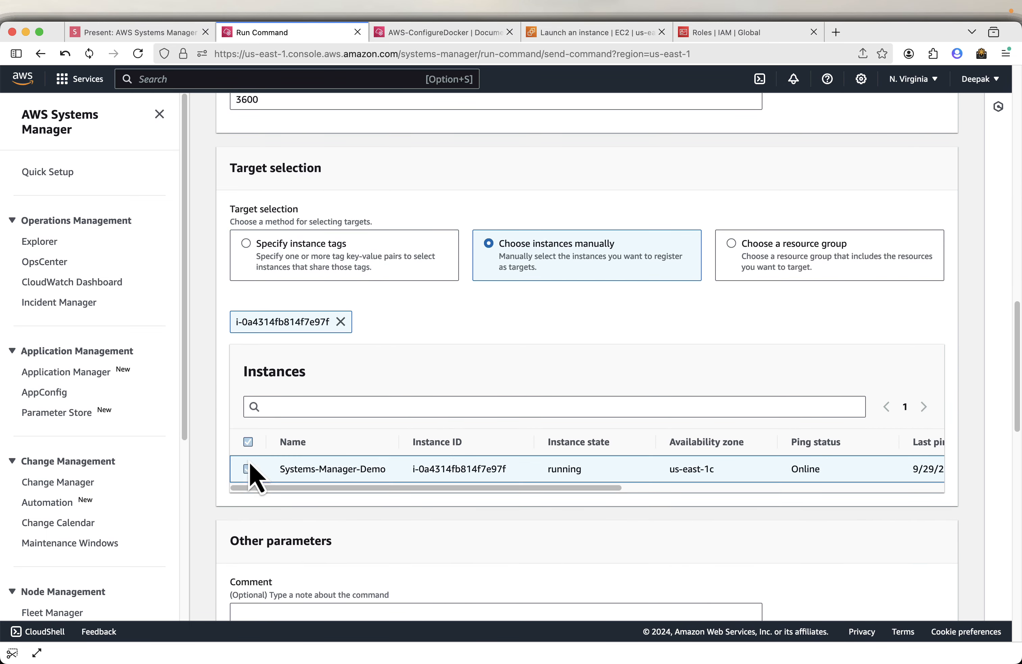
scroll(434, 411, "down", 6)
scroll(485, 195, "down", 6)
left_click(235, 351)
scroll(485, 351, "down", 10)
left_click(938, 589)
Refresh the command status, open the instance's output, and expand the Output section.
left_click(240, 209)
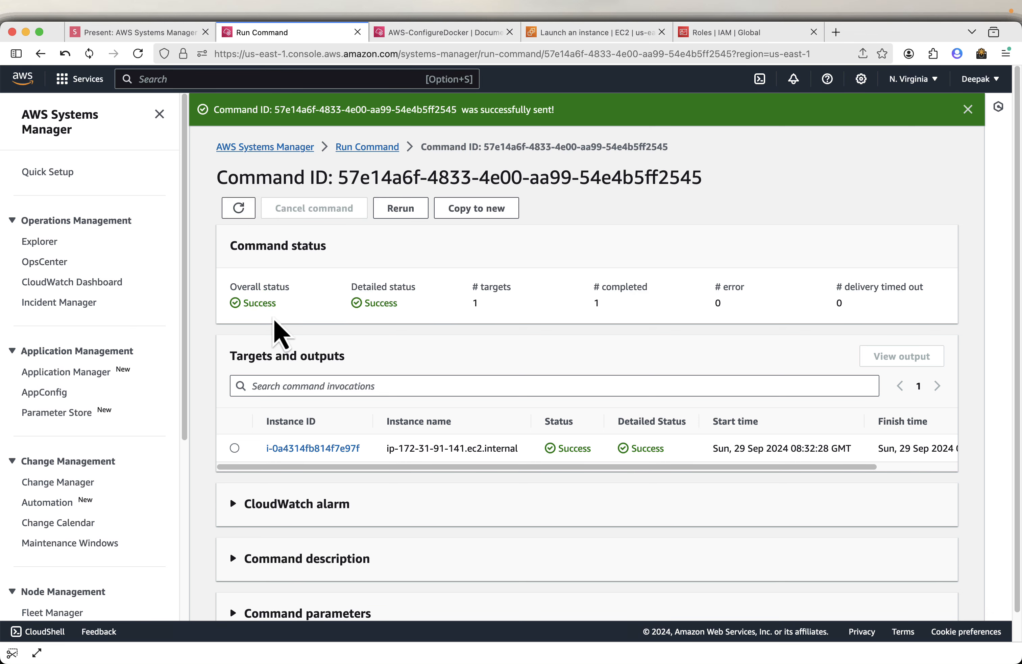
left_click(235, 448)
left_click(891, 358)
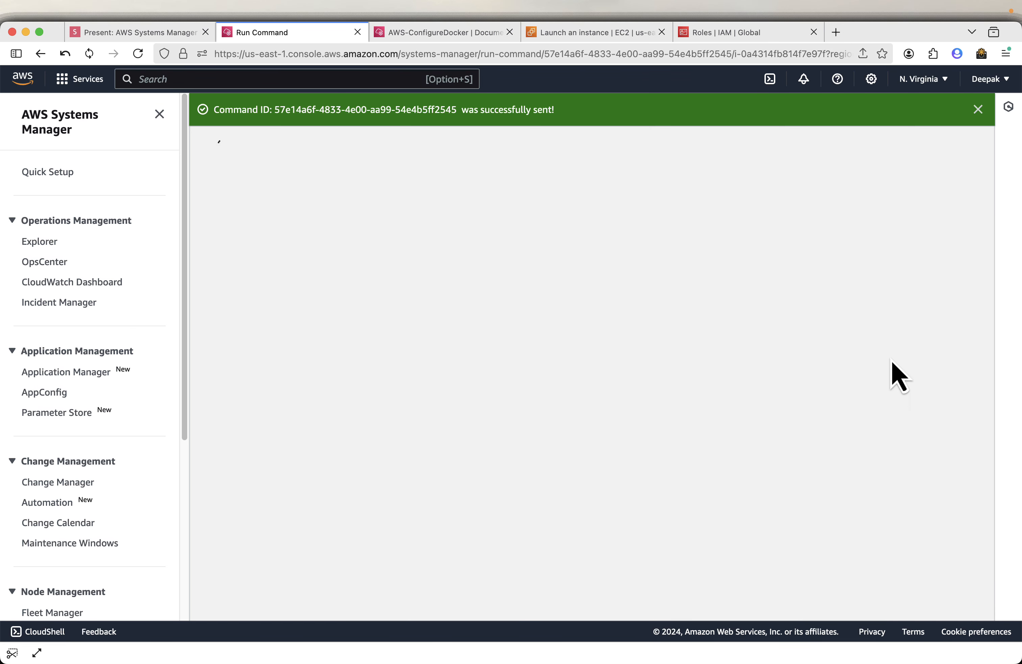
left_click(245, 347)
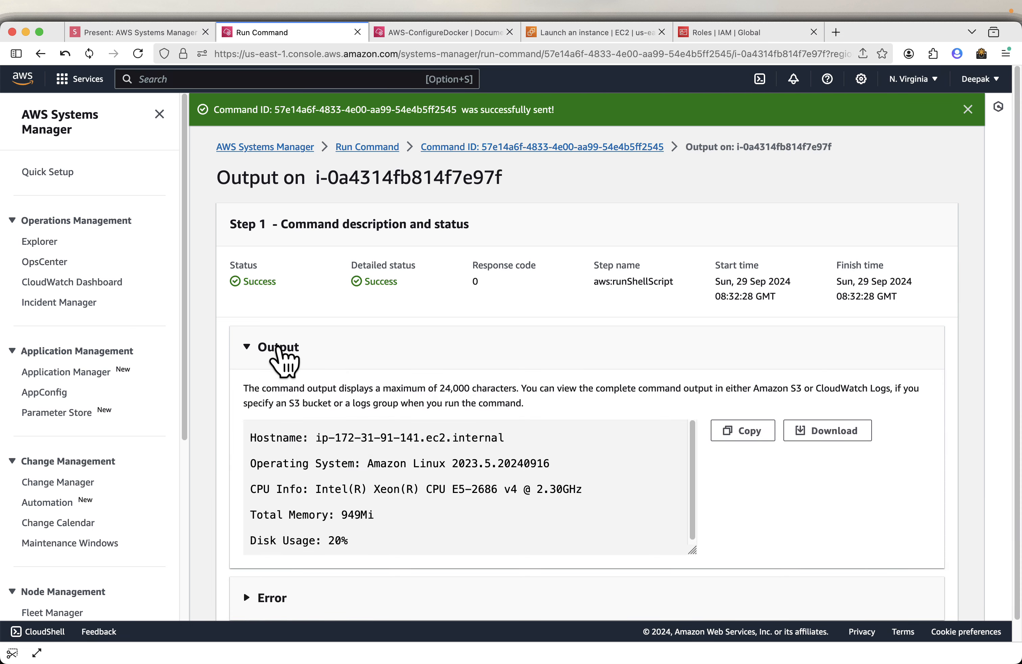
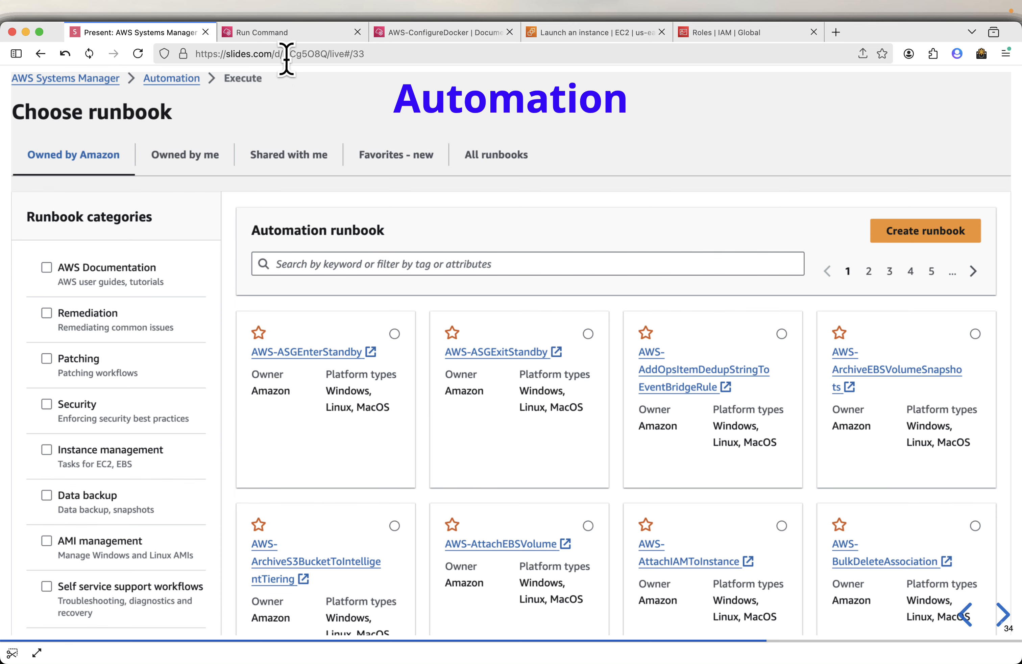
Return to the Systems Manager console and open the Automation page from the navigation.
left_click(307, 38)
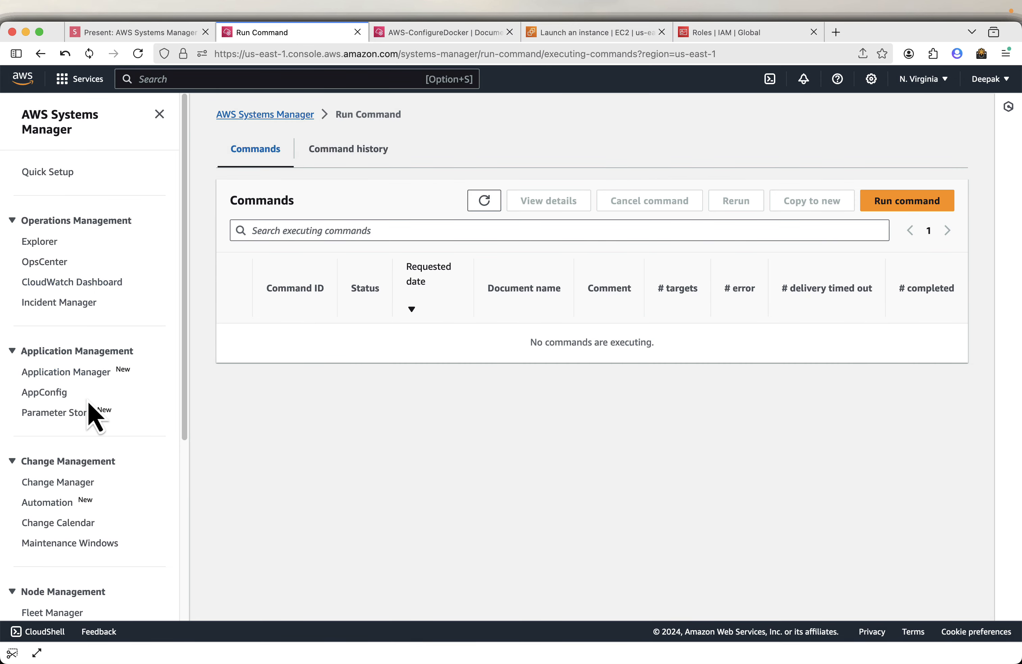
scroll(105, 347, "down", 5)
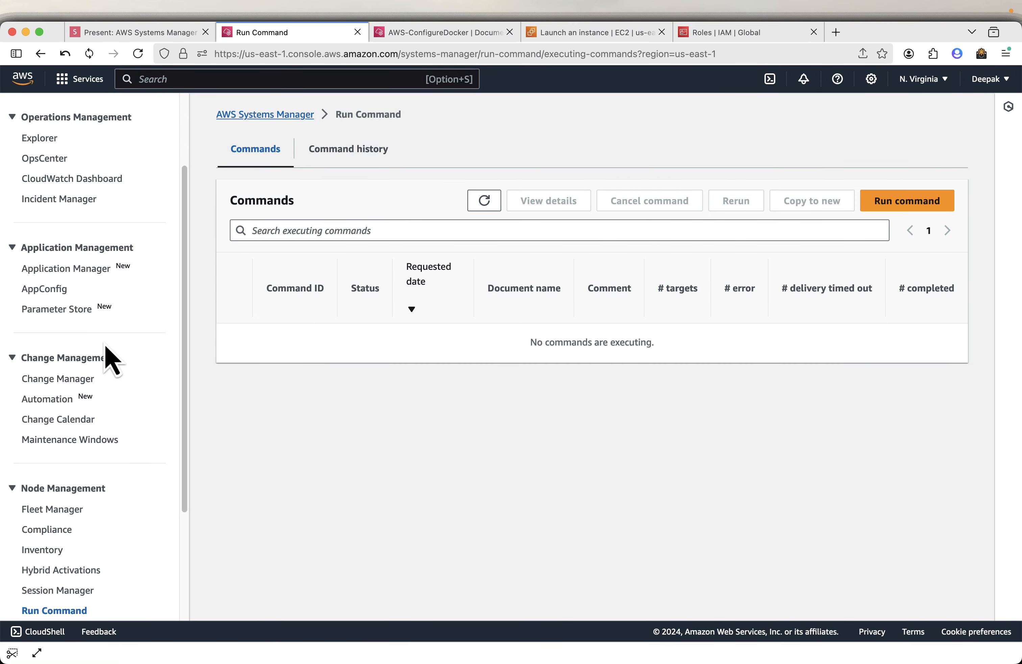
scroll(103, 343, "down", 1)
left_click(47, 271)
Compare with the presentation slide, then start executing an automation to browse Amazon-owned runbooks.
left_click(133, 32)
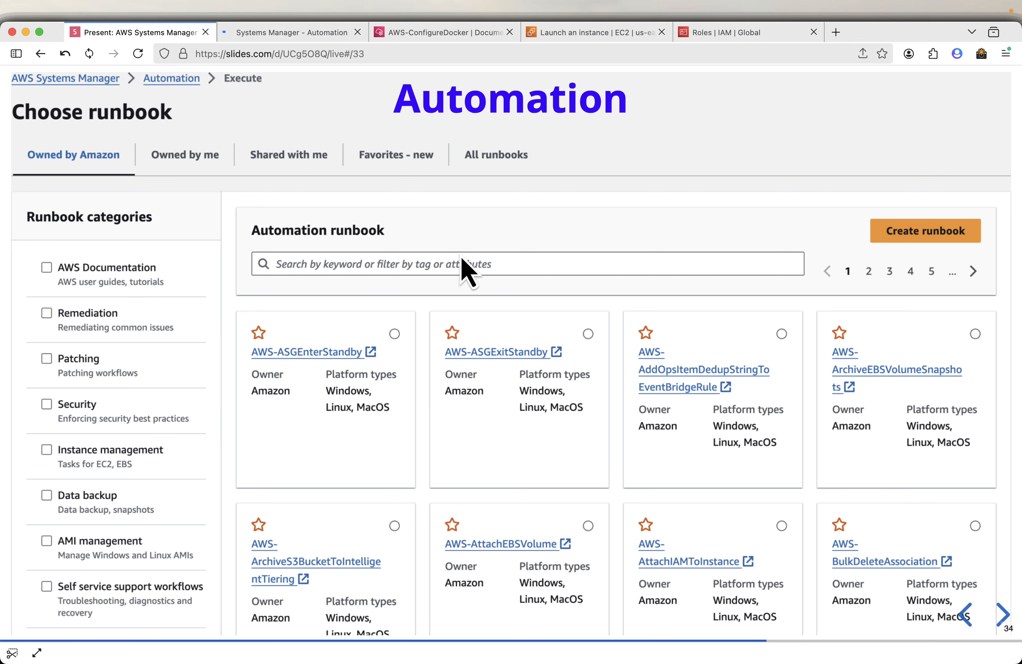
left_click(292, 39)
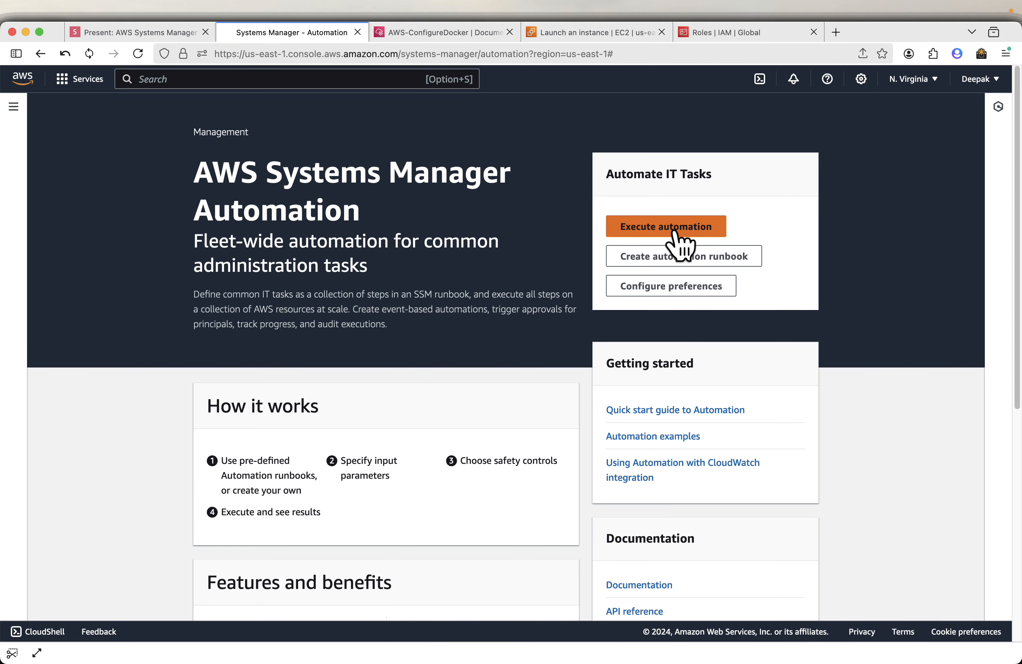
left_click(676, 233)
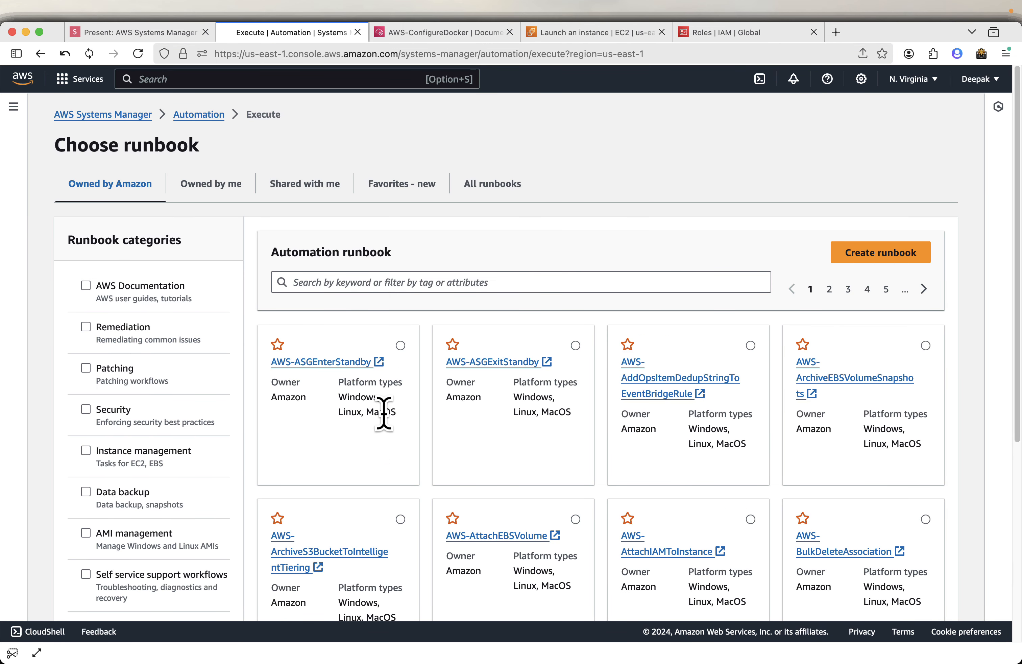
scroll(481, 427, "down", 2)
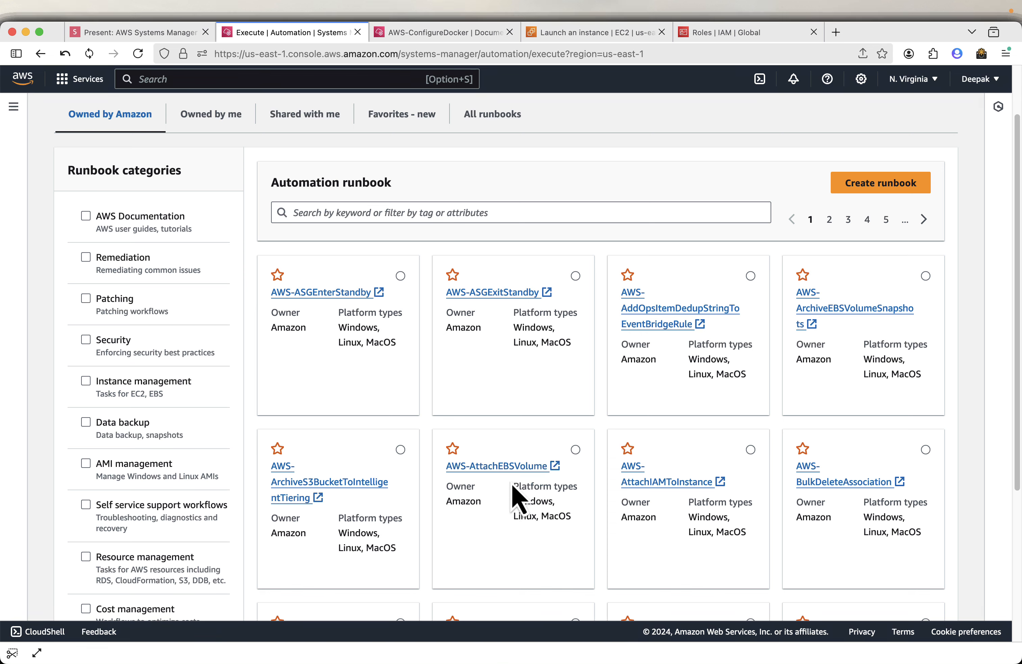
Open the AWS-AttachEBSVolume runbook's details in a new tab, then select that runbook in the list.
left_click(516, 467)
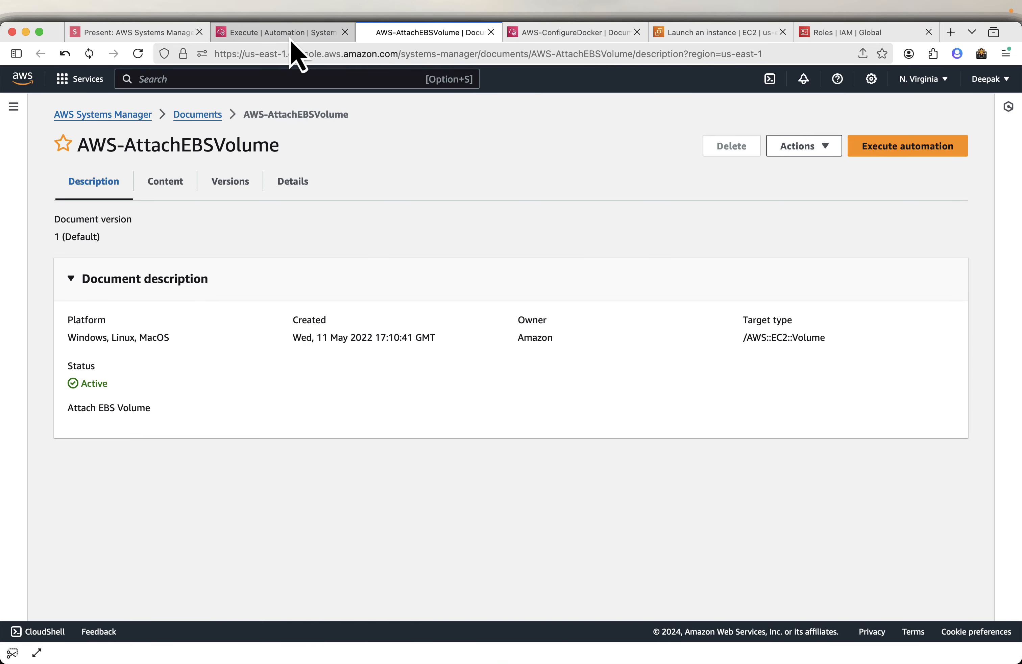
left_click(293, 33)
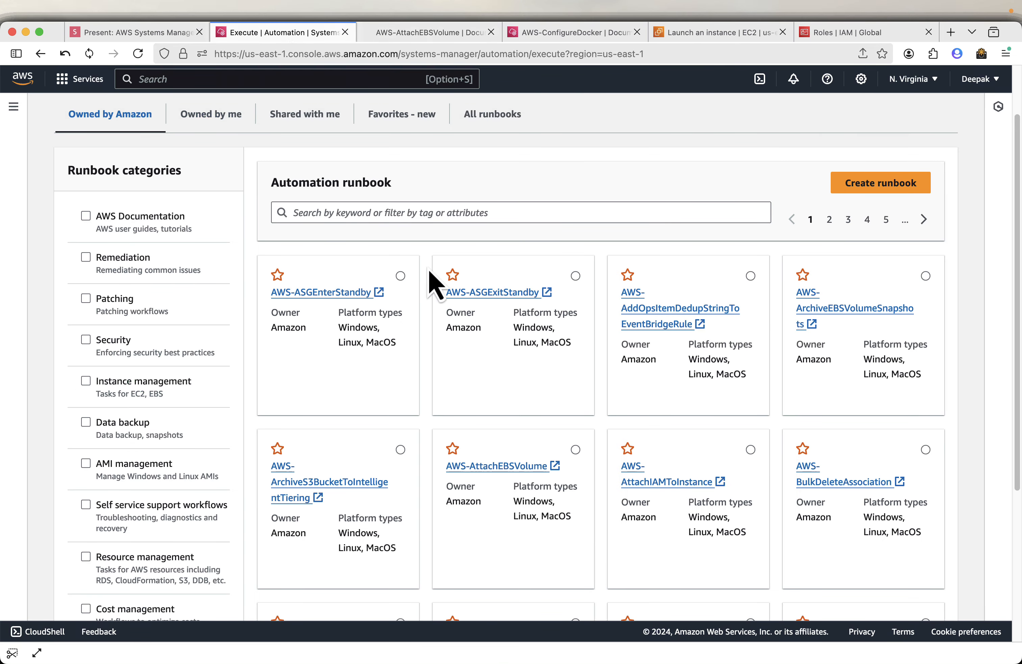
left_click(574, 451)
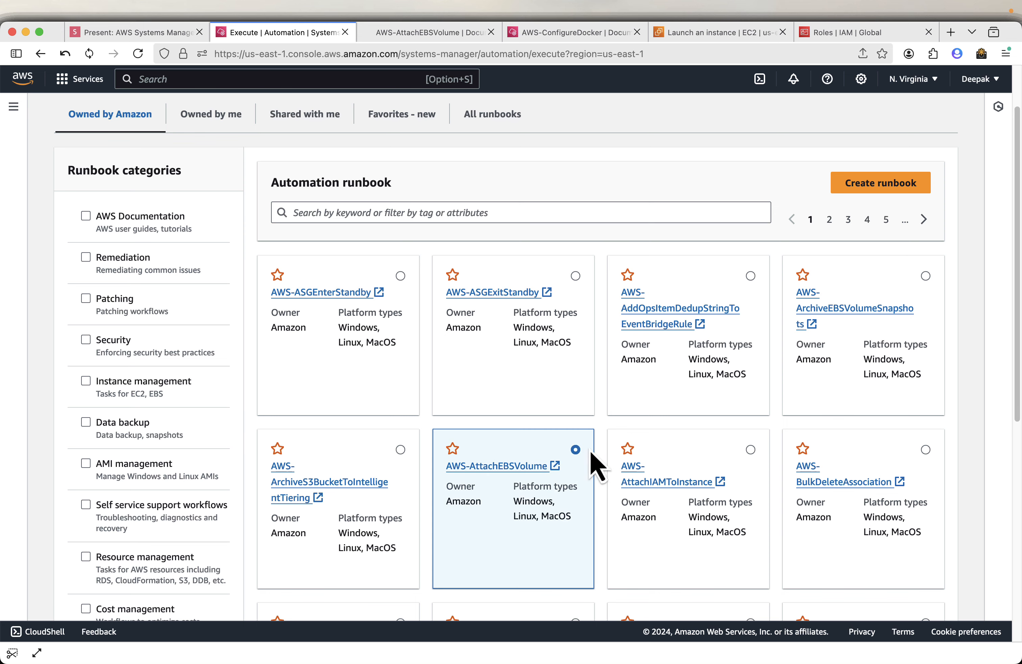
Start creating a new runbook, dismiss the getting-started overlay, and show the Runbooks palette in the designer.
left_click(877, 188)
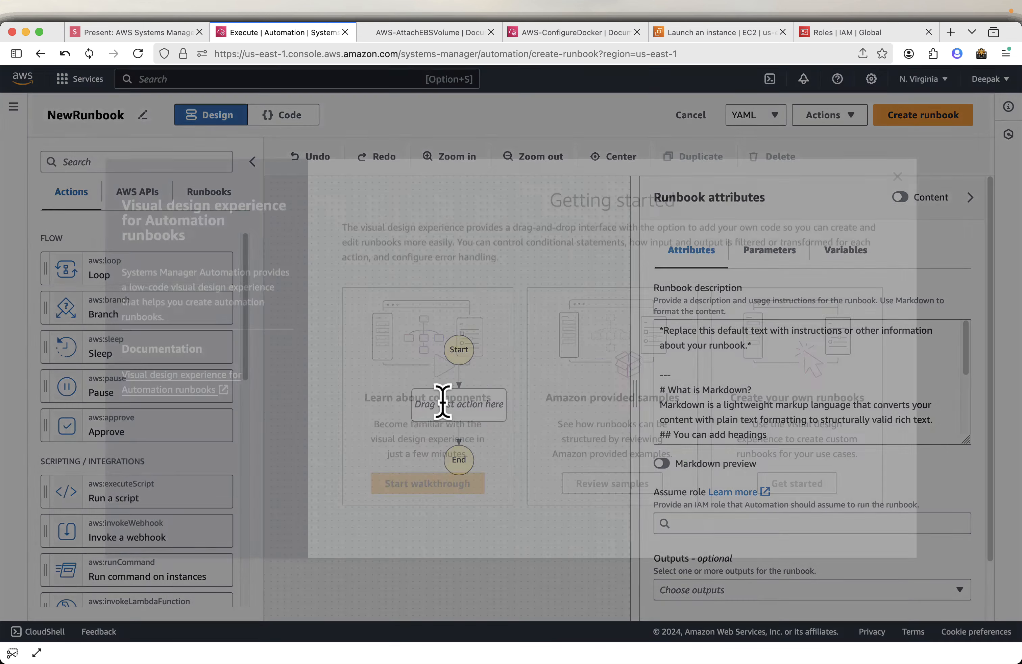
left_click(898, 177)
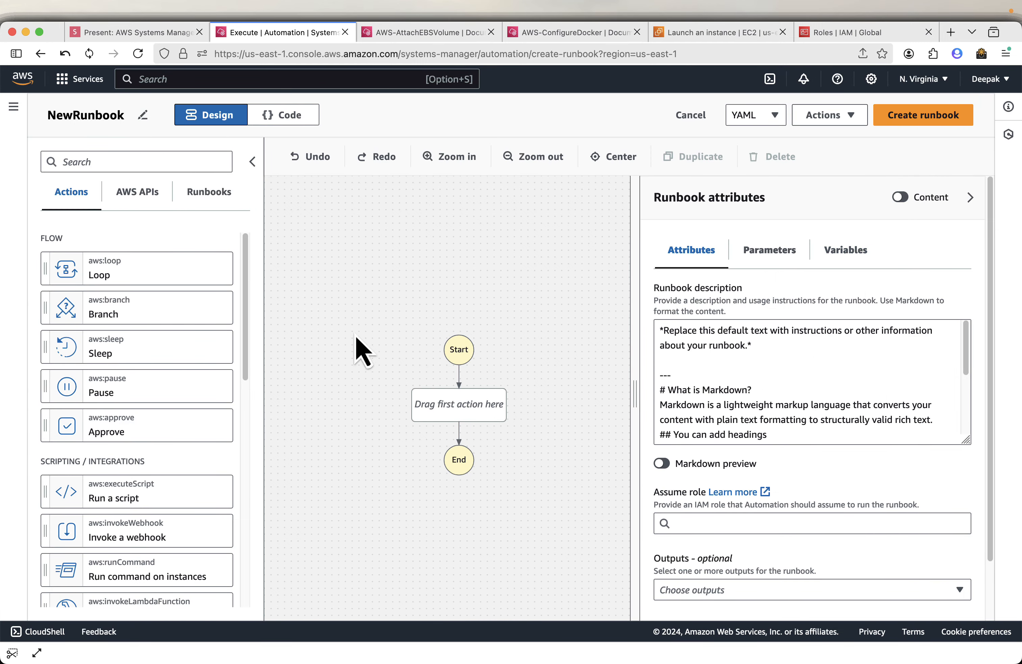
left_click(204, 200)
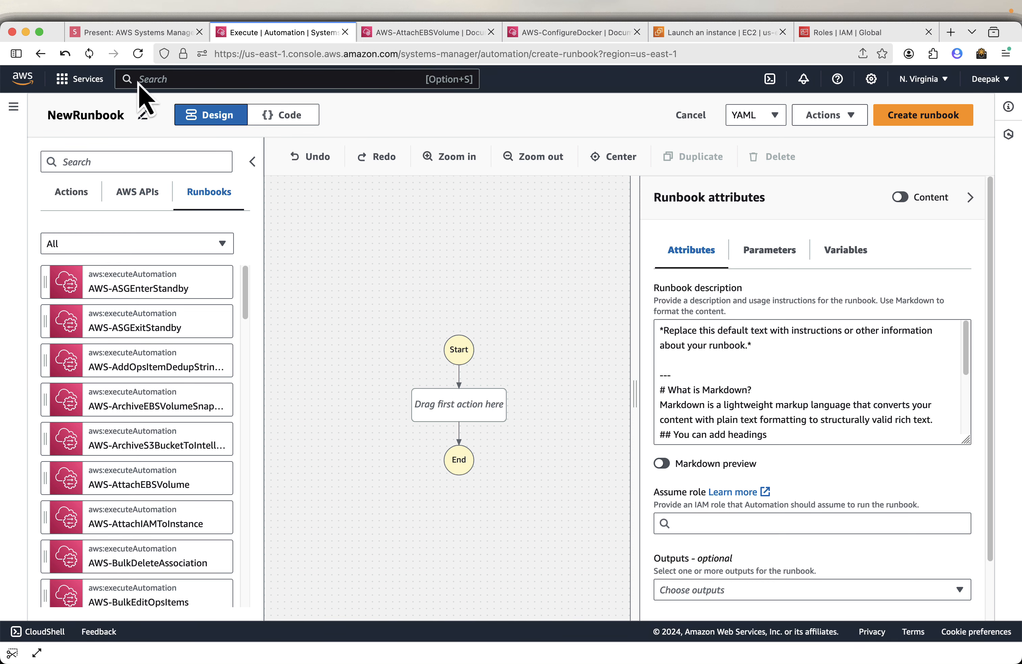
Advance the presentation to the next slide and return to the console.
left_click(143, 34)
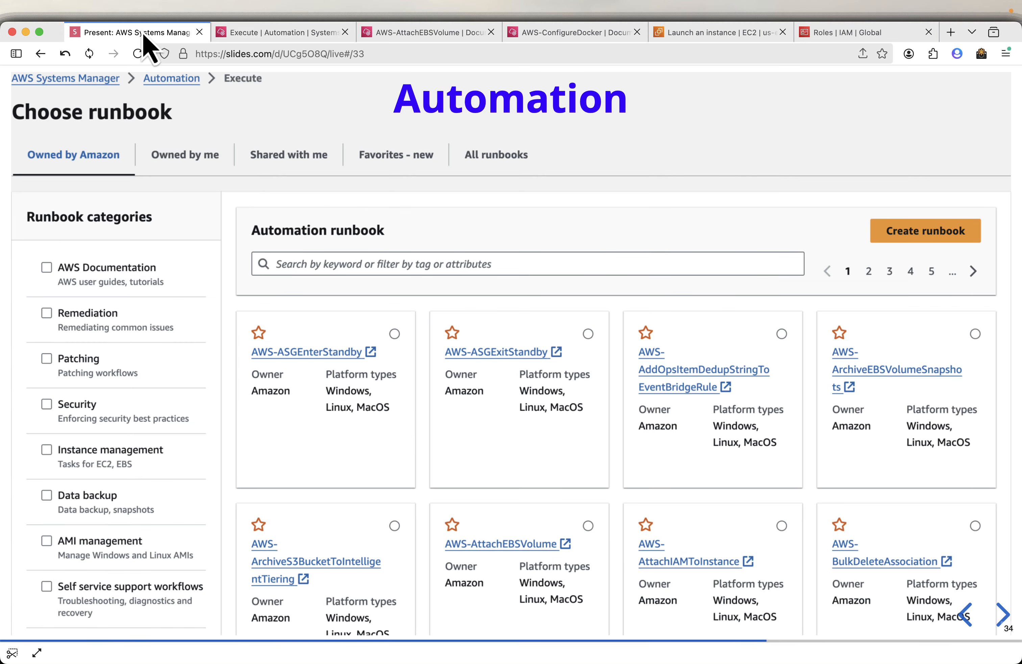
key("Right")
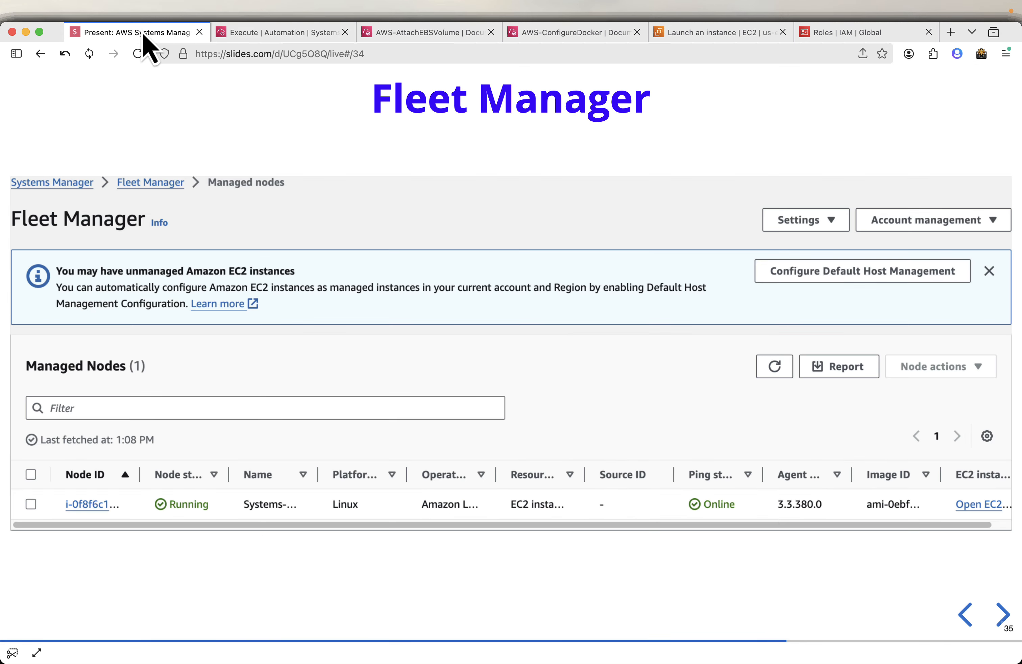
left_click(274, 38)
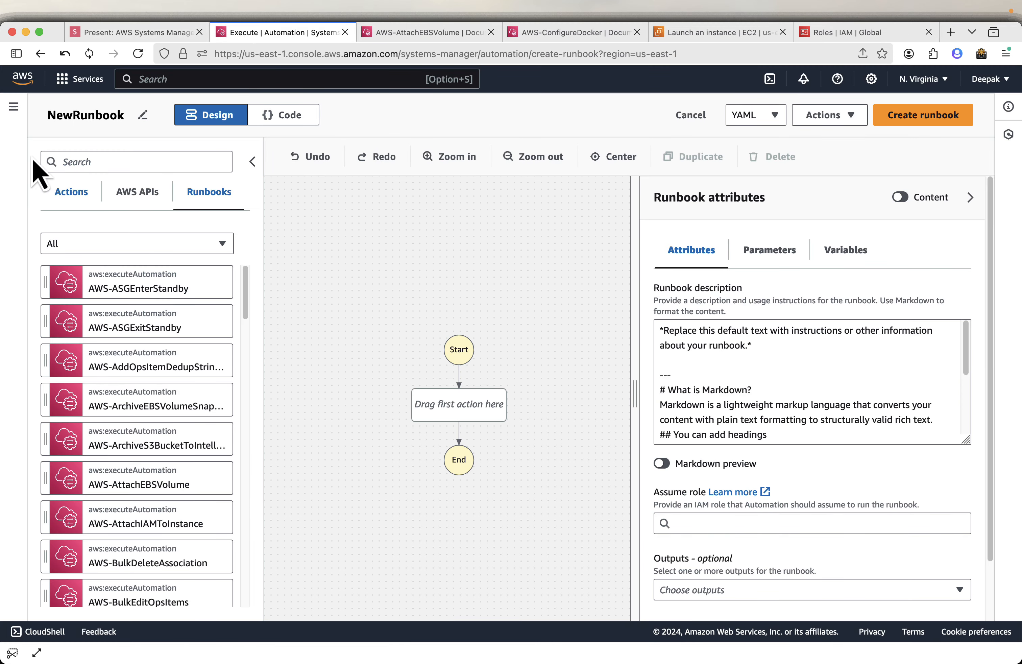
Open Fleet Manager from the navigation and select the managed instance.
left_click(13, 108)
scroll(108, 426, "down", 5)
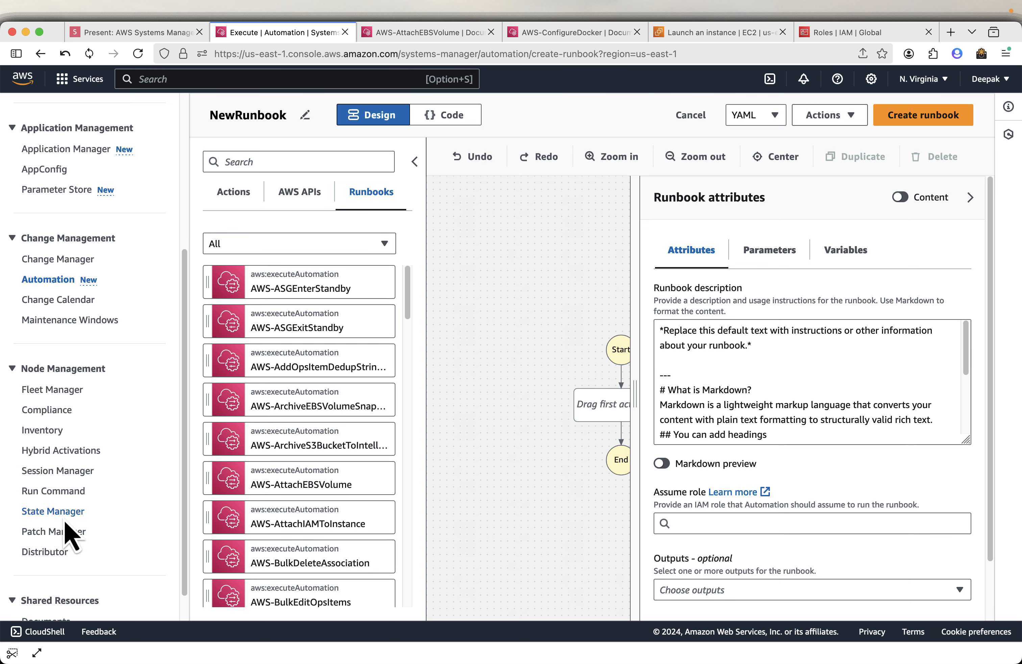
scroll(109, 509, "down", 1)
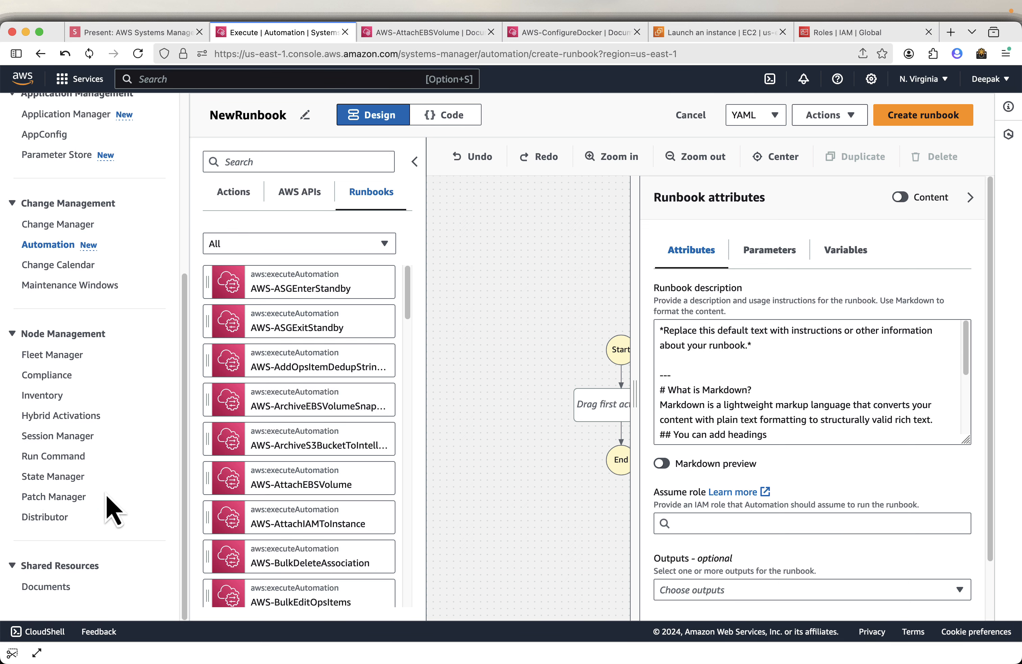
left_click(67, 354)
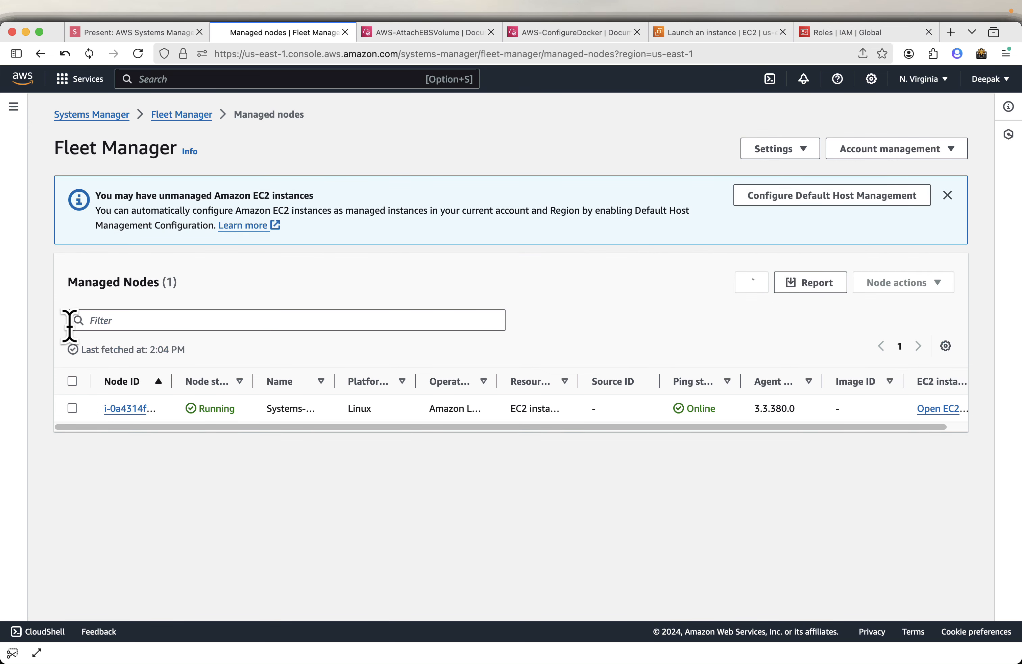
left_click(74, 410)
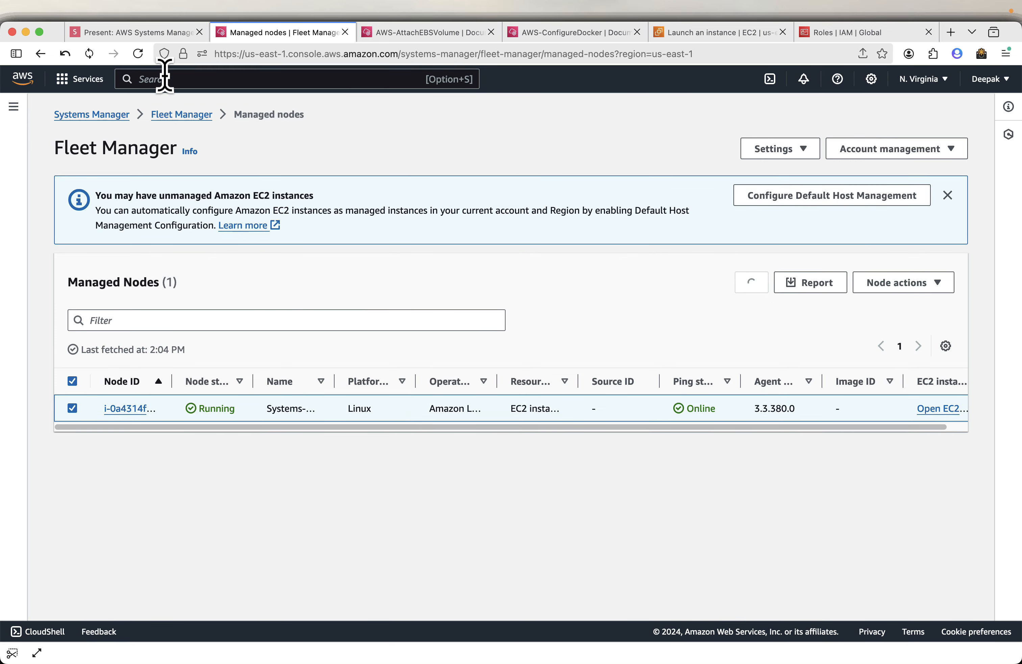
Advance the presentation by one slide and go back to Fleet Manager.
left_click(129, 32)
key("Right")
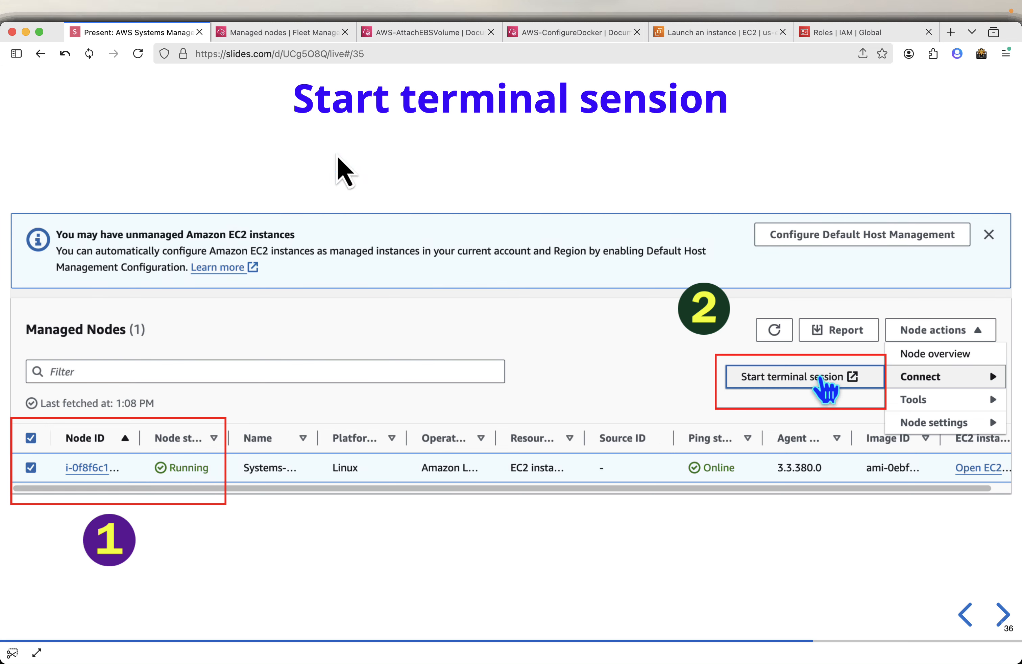
left_click(293, 33)
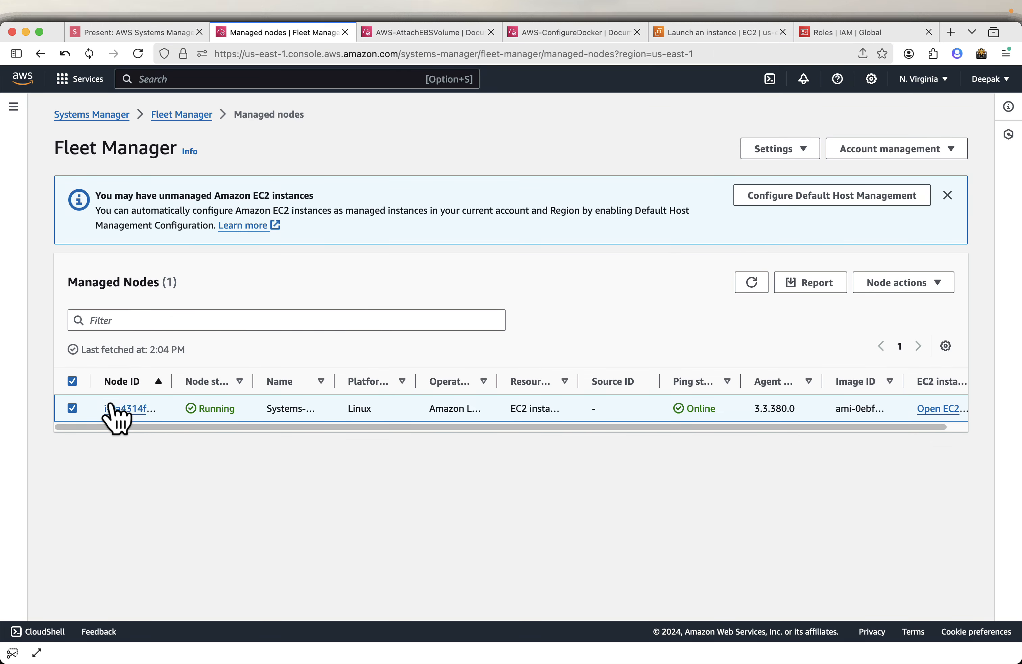
Start a terminal session on the selected node through its Connect actions.
left_click(919, 290)
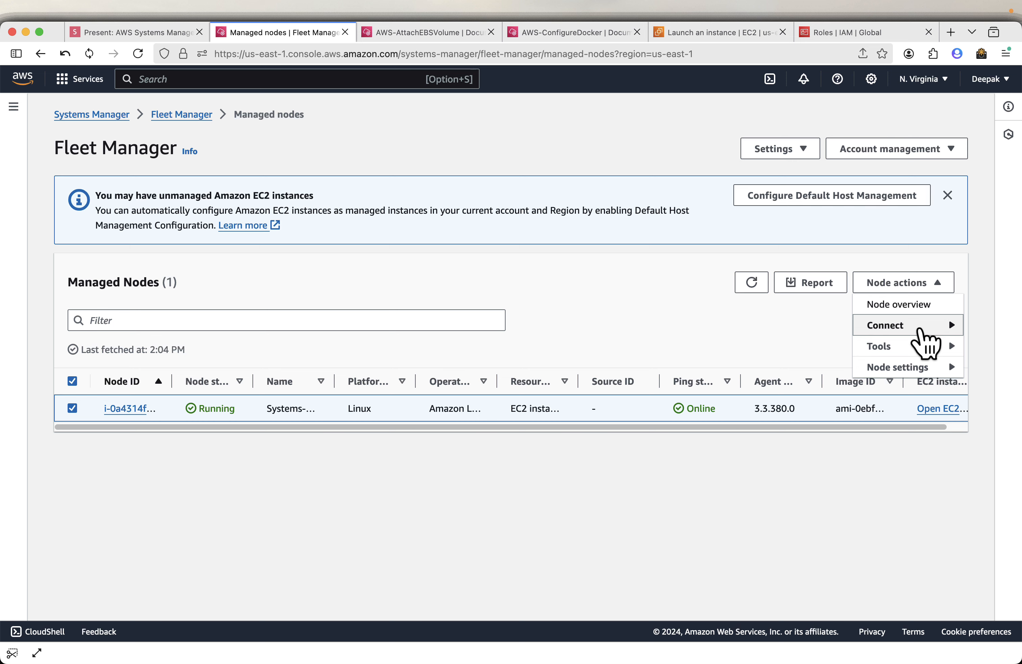
mouse_move(921, 331)
left_click(774, 345)
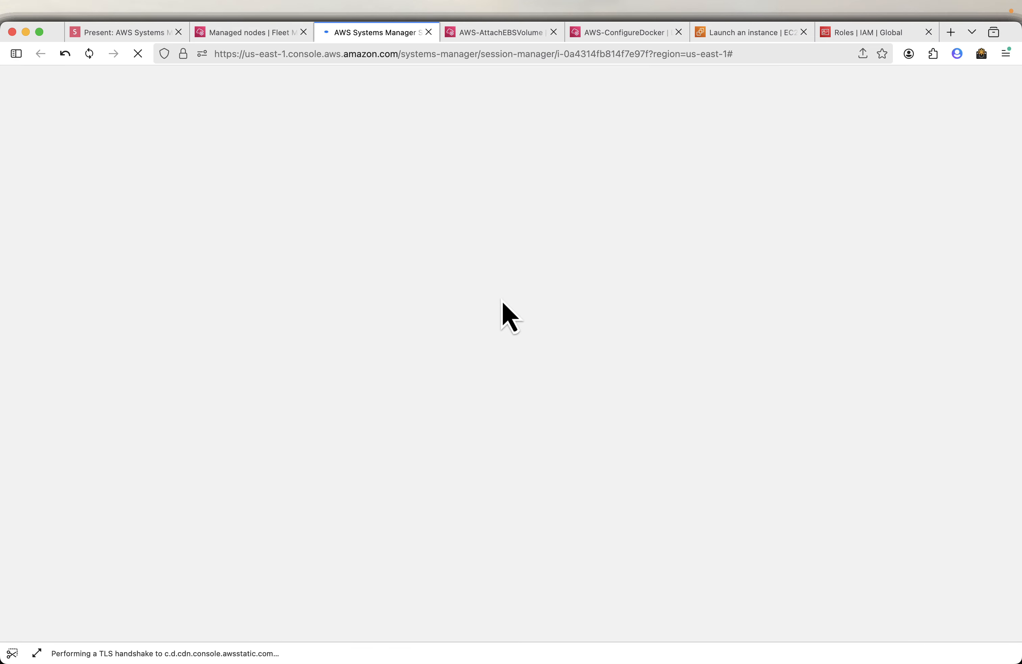
Widen the Node ID column in the managed nodes list and switch to the session tab.
left_click(235, 34)
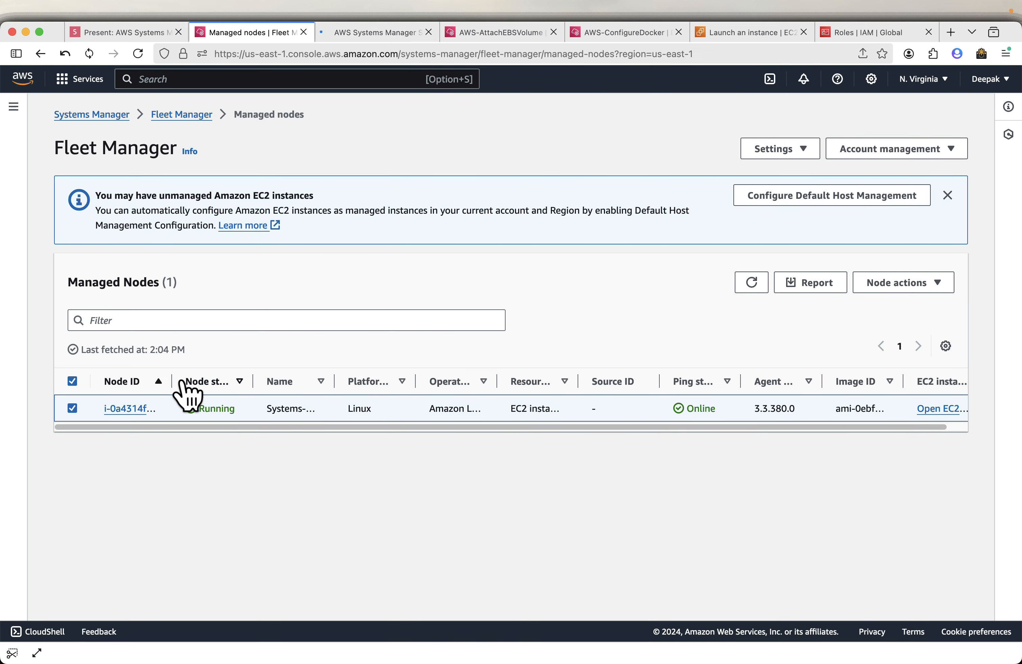
left_click_drag(170, 381, 374, 376)
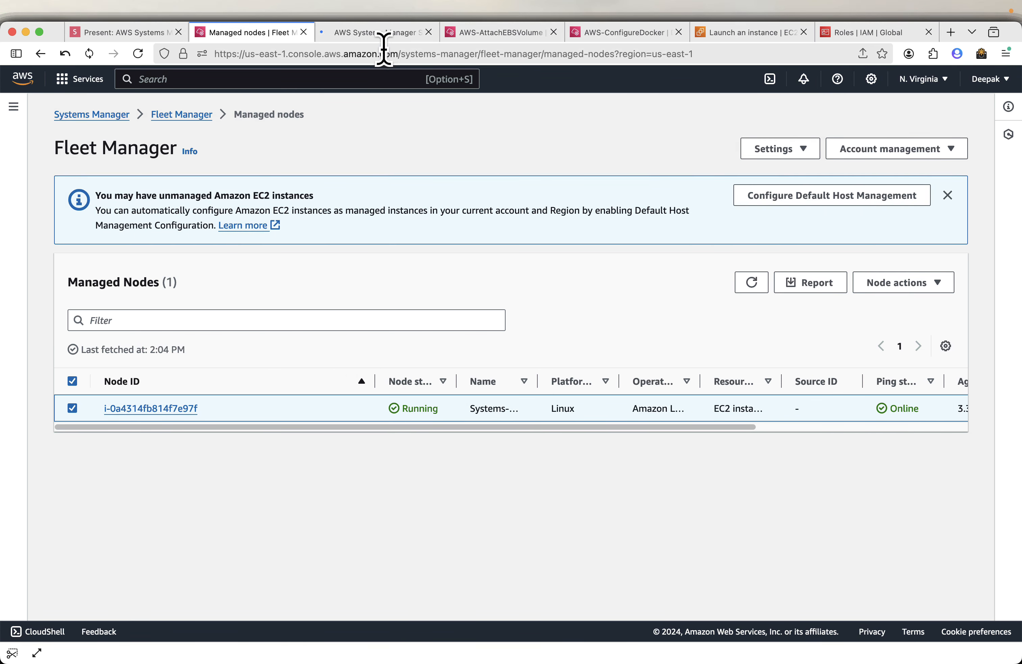
left_click(384, 33)
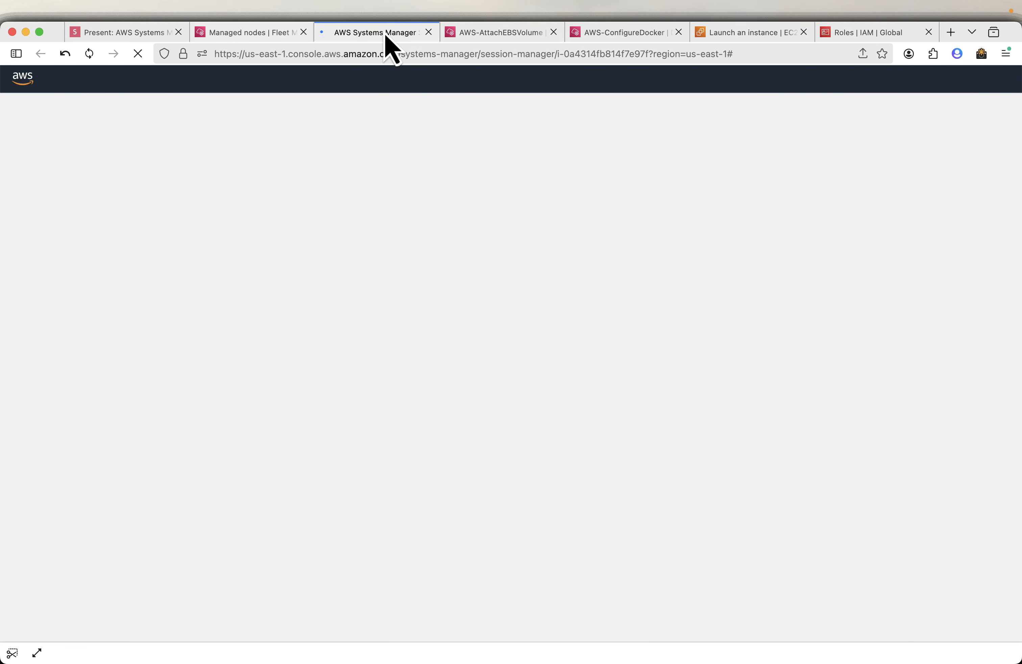
Step through the next two presentation slides and return to Fleet Manager.
left_click(164, 33)
key("Right")
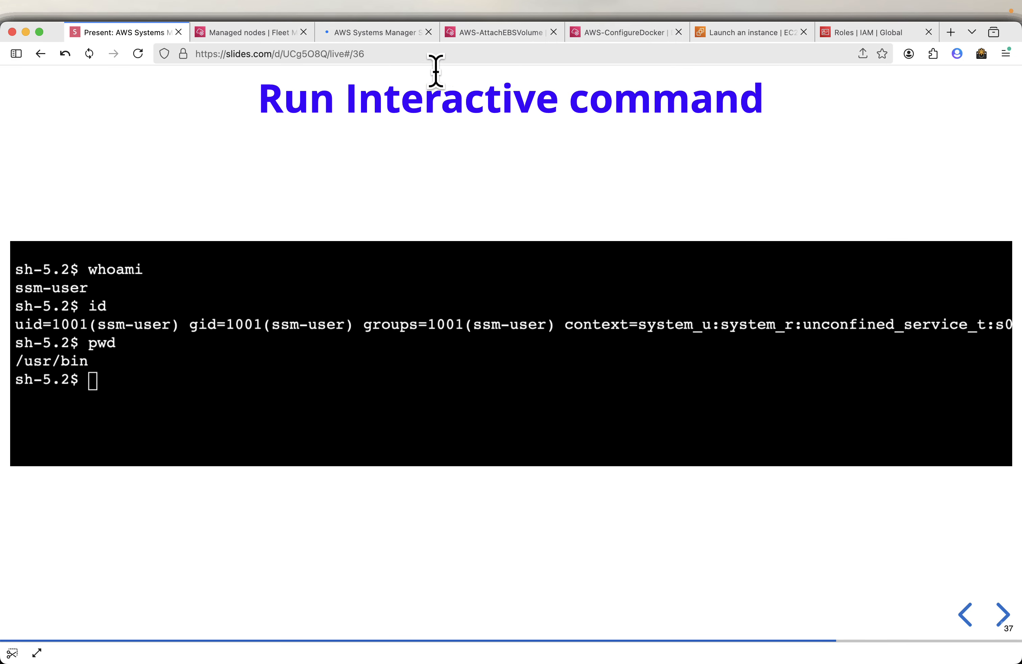
left_click(377, 37)
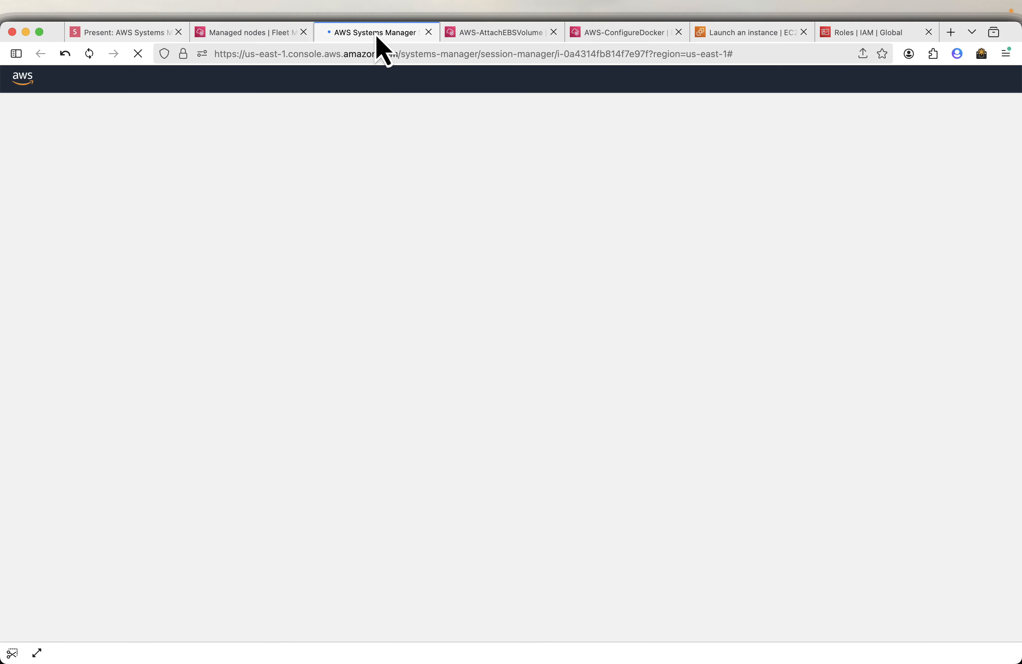
left_click(138, 39)
key("Right")
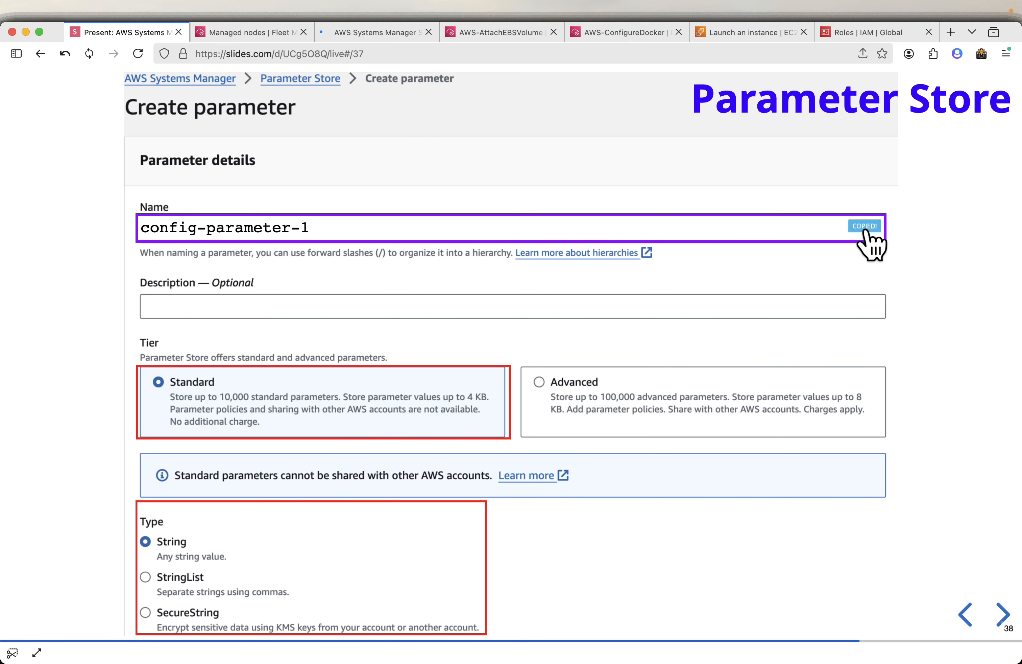
left_click(268, 34)
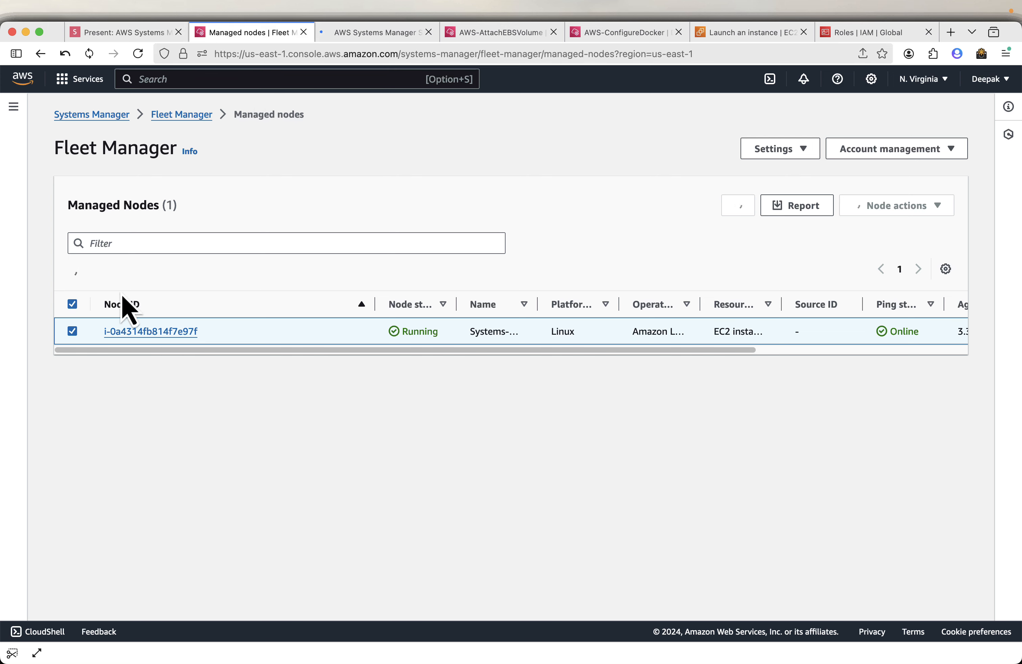
Open Parameter Store from the navigation, glancing at the terminal session tab on the way.
left_click(14, 106)
scroll(146, 466, "down", 5)
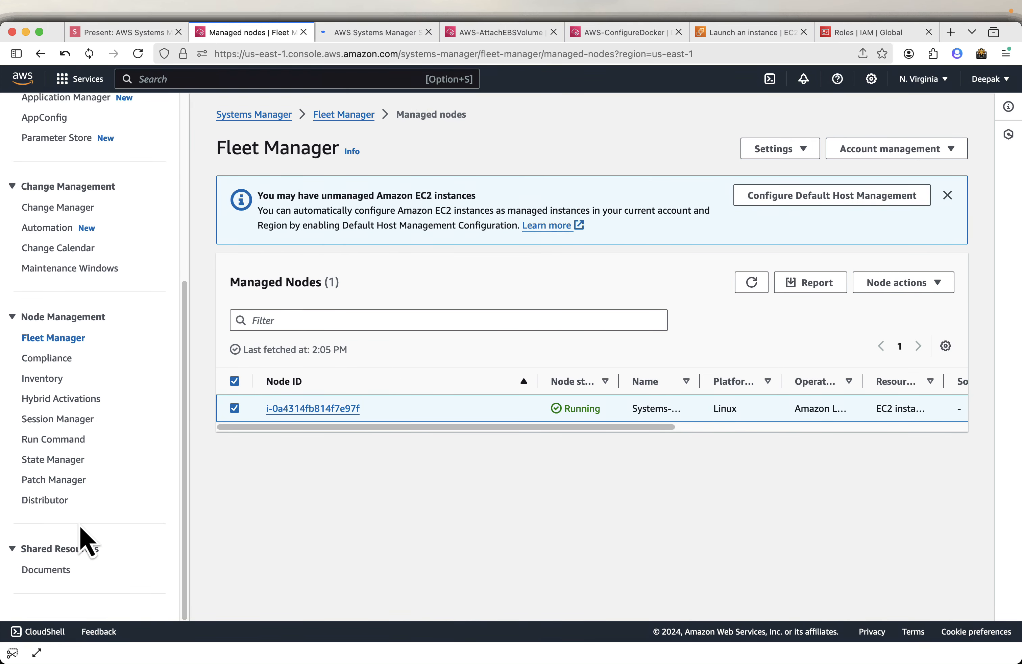
scroll(84, 338, "up", 2)
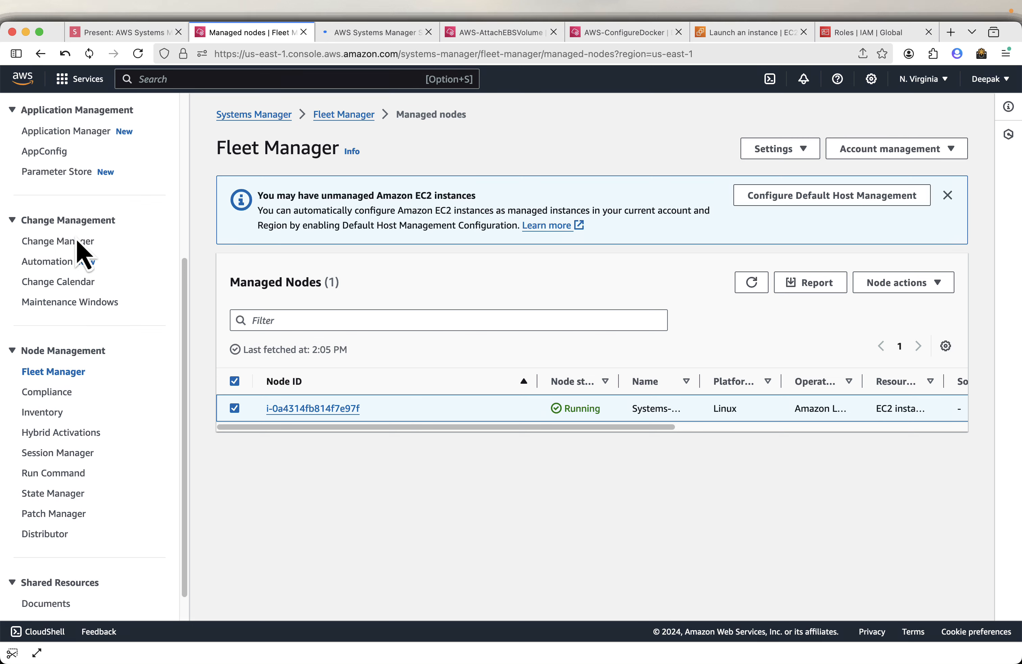
left_click(49, 172)
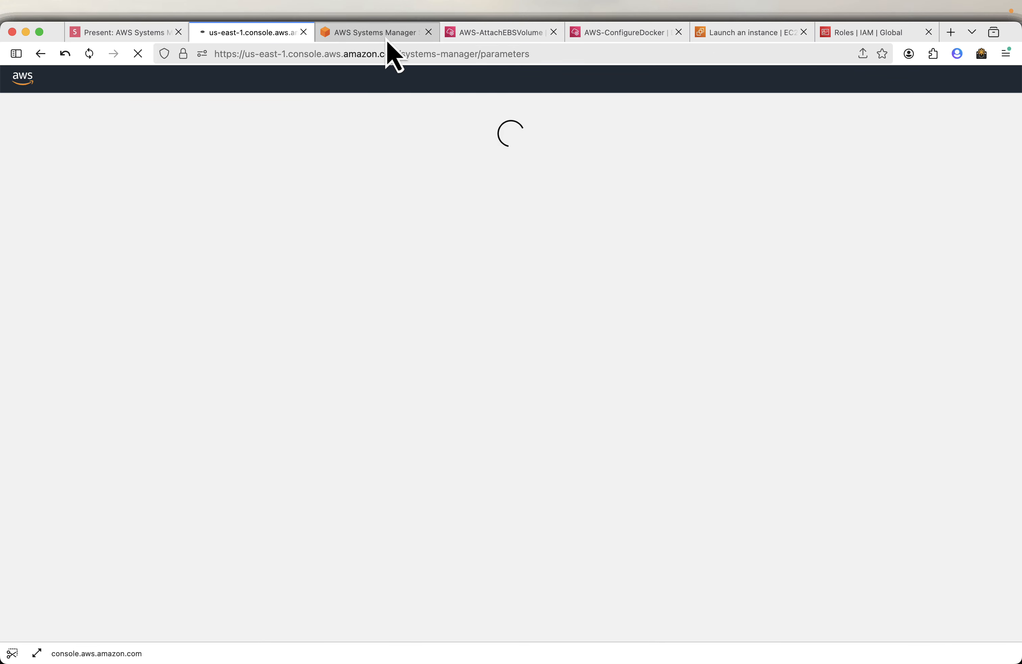
left_click(386, 33)
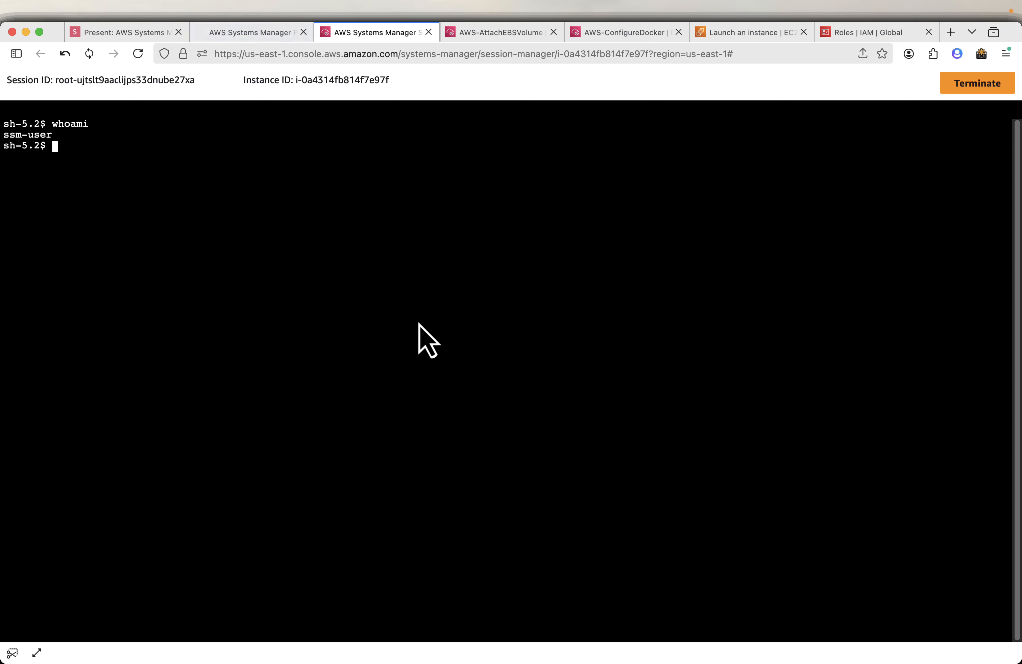
left_click(242, 33)
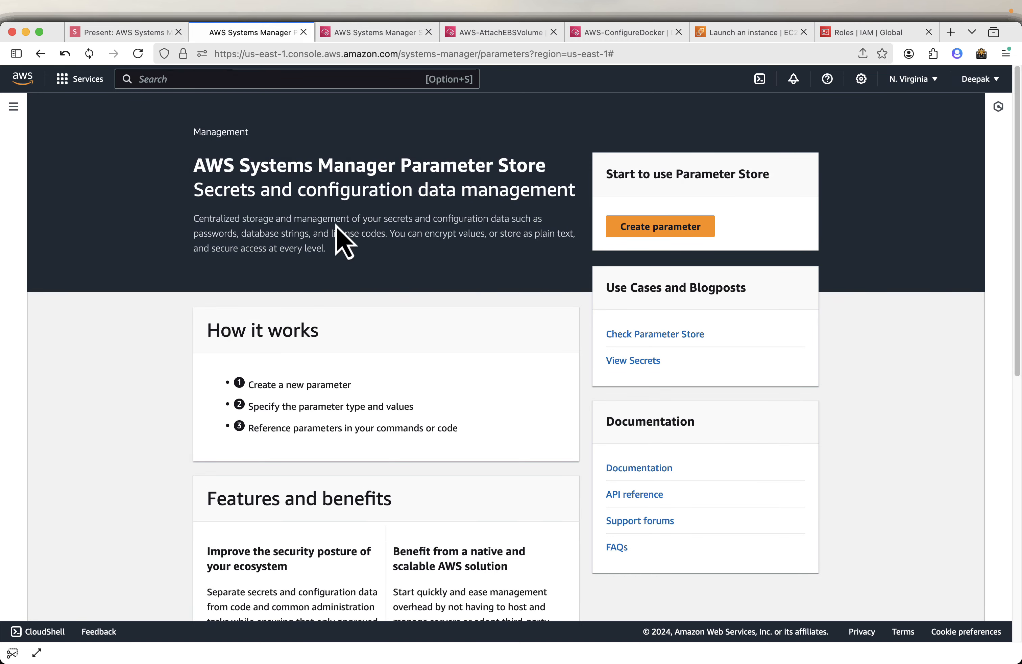
Start creating a new parameter named config-parameter-1 and move to its value field.
left_click(673, 231)
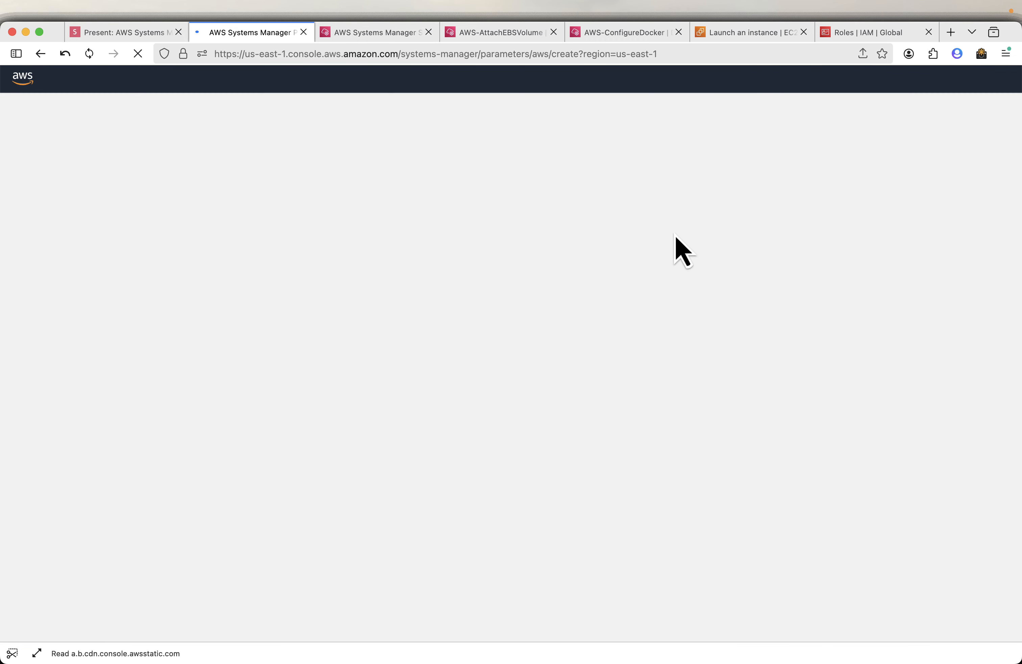
type("config-parameter-1")
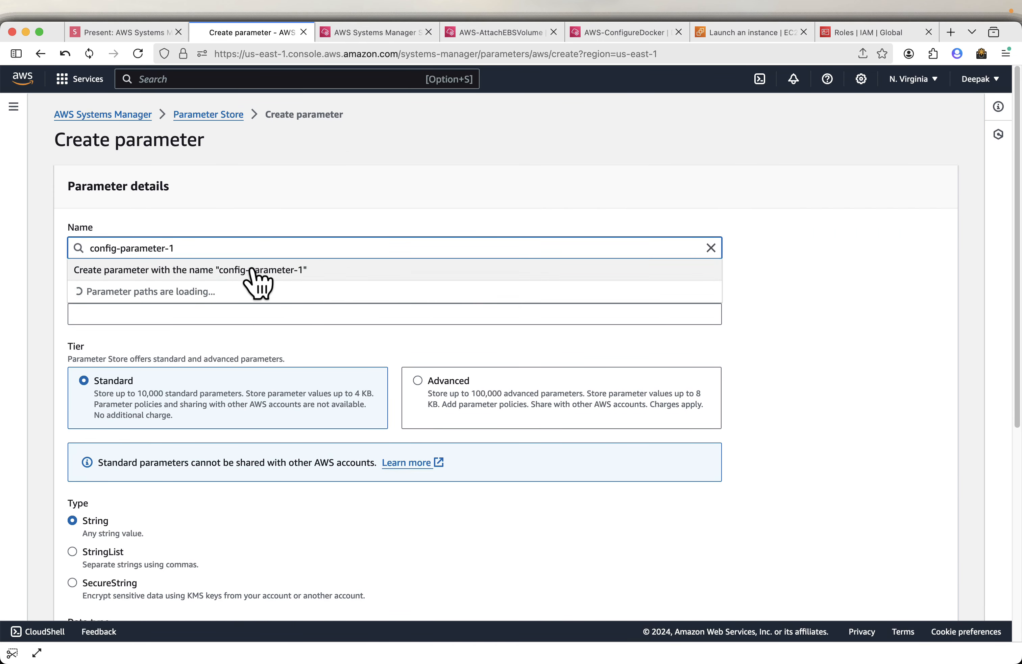
scroll(417, 479, "down", 2)
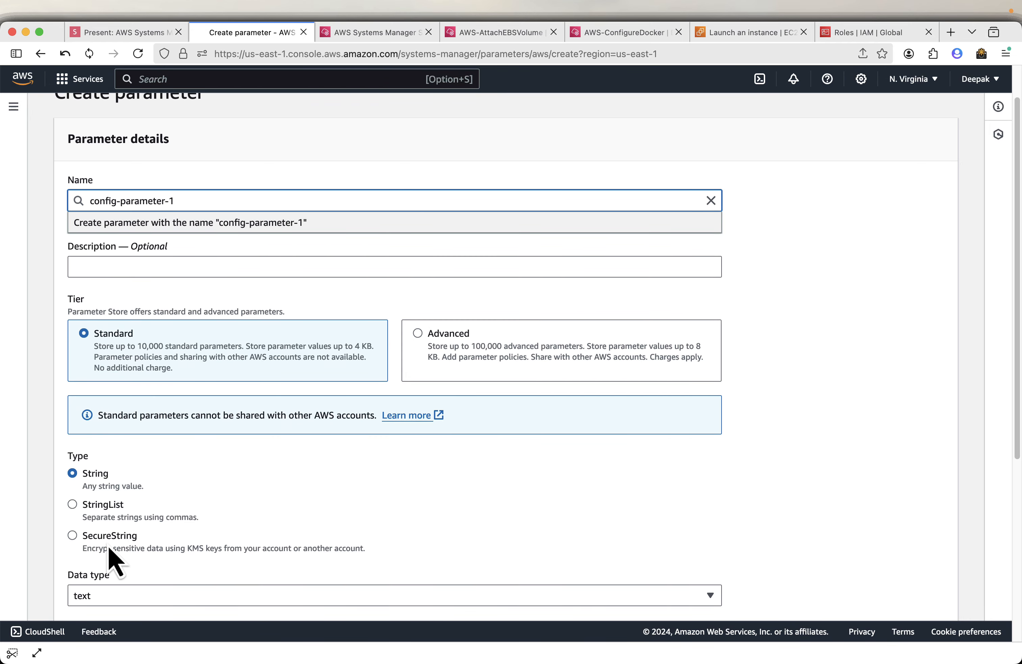
scroll(178, 544, "down", 6)
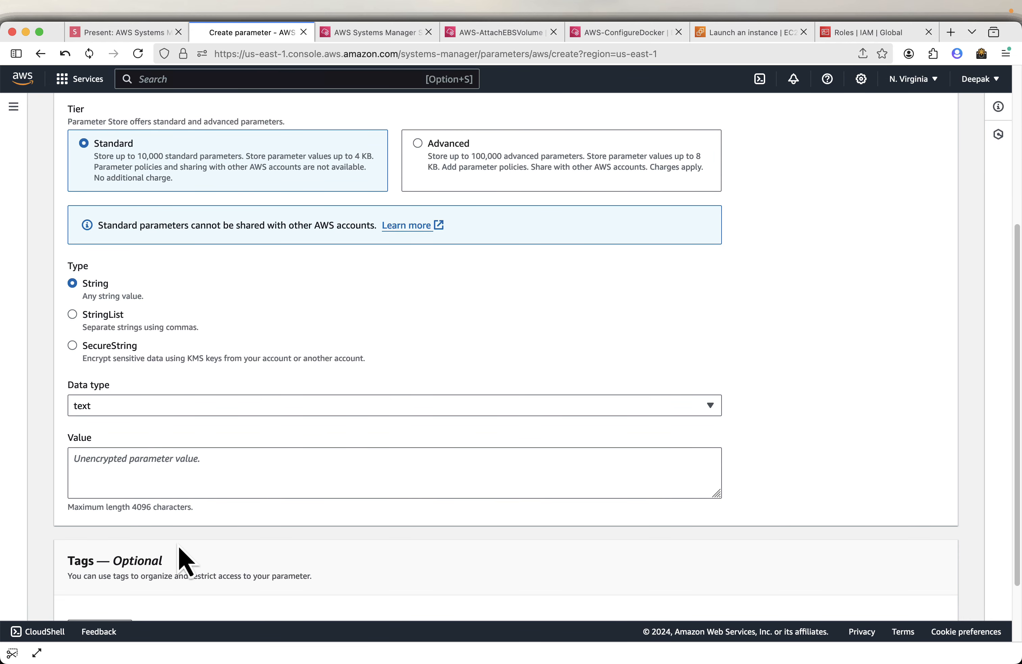
left_click(160, 459)
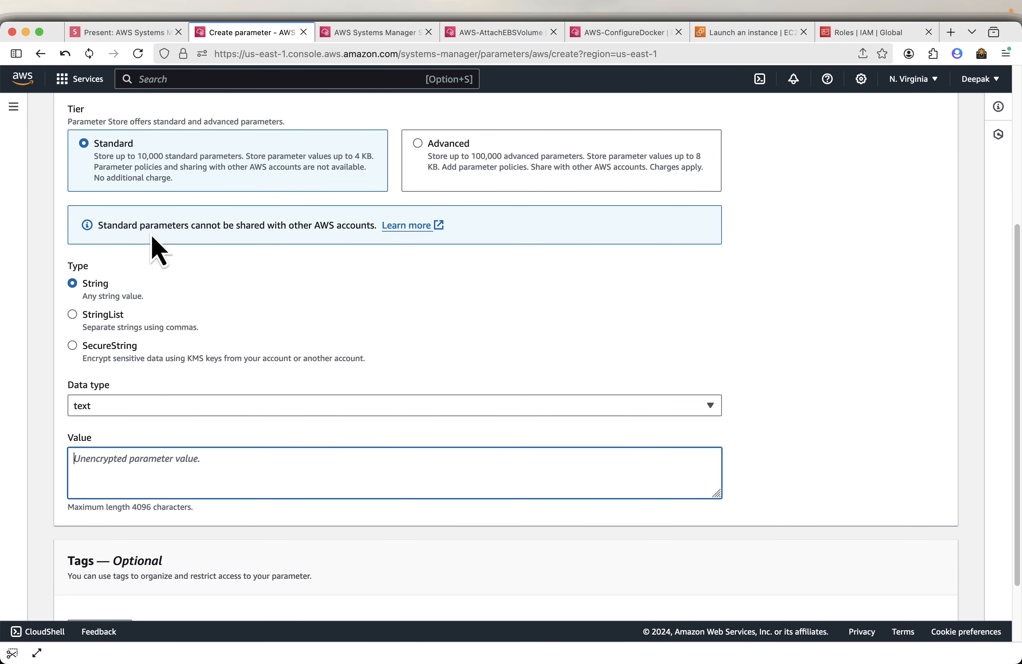
Advance the presentation one slide, copy the sample value path, and return to the parameter form.
left_click(123, 34)
key("Right")
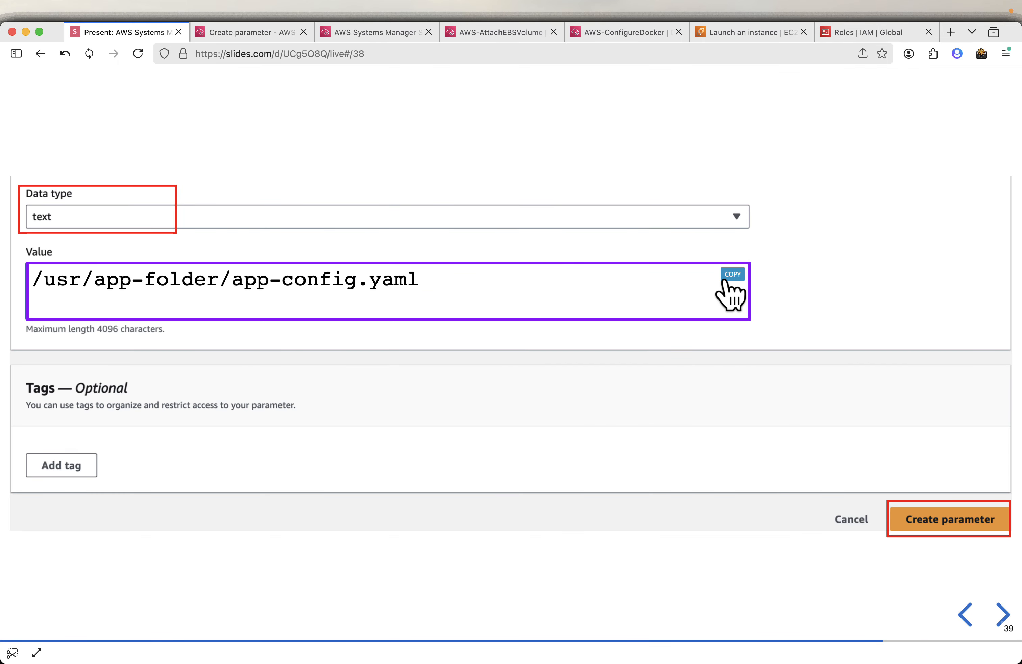
left_click(733, 274)
left_click(278, 35)
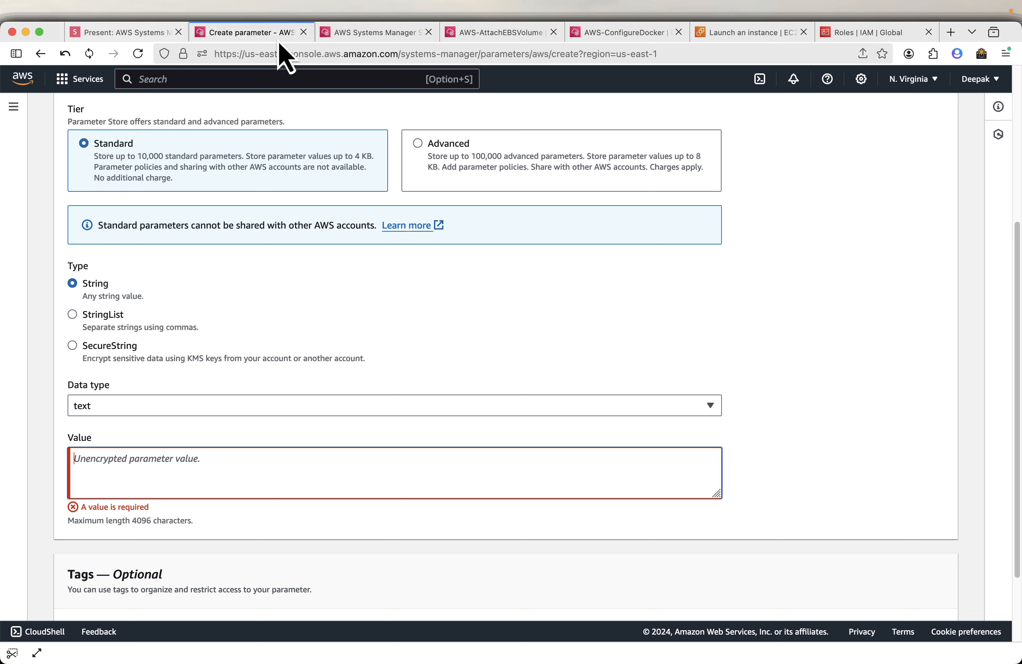
Paste /usr/app-folder/app-config.yaml as the parameter value and create the parameter.
left_click(231, 463)
key("super+v")
scroll(258, 466, "down", 2)
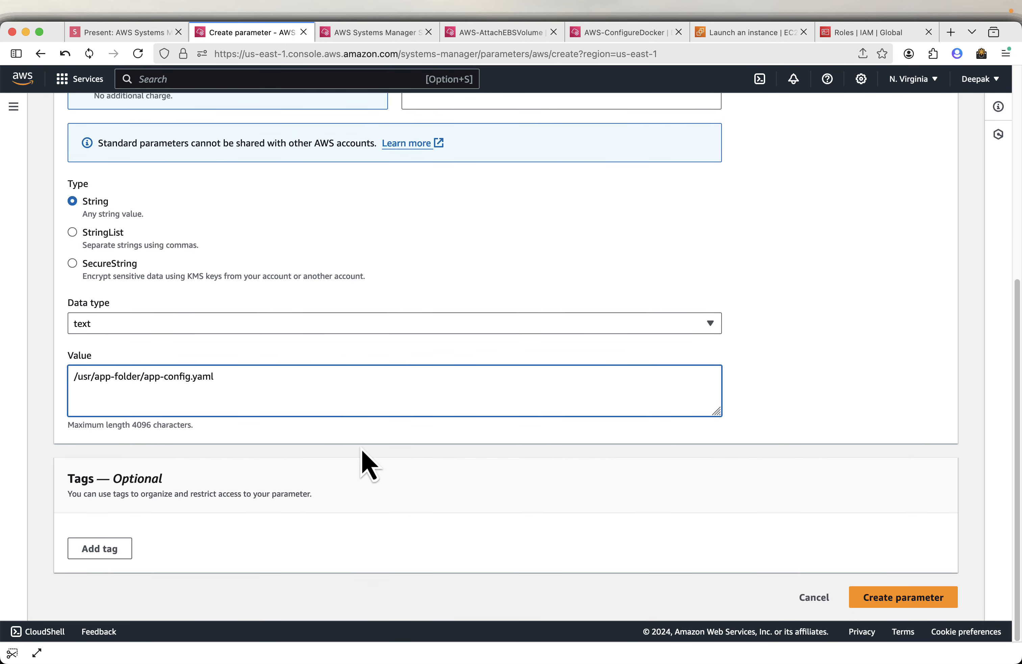
left_click(881, 601)
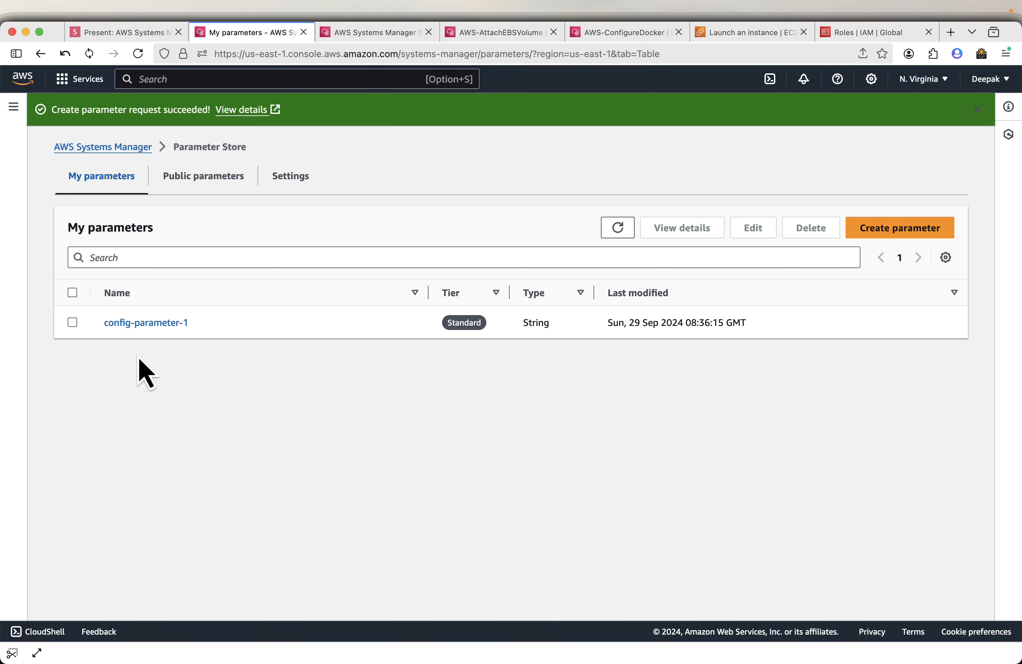
Advance the presentation to the Inventory slide and return to the Parameter Store tab.
left_click(135, 37)
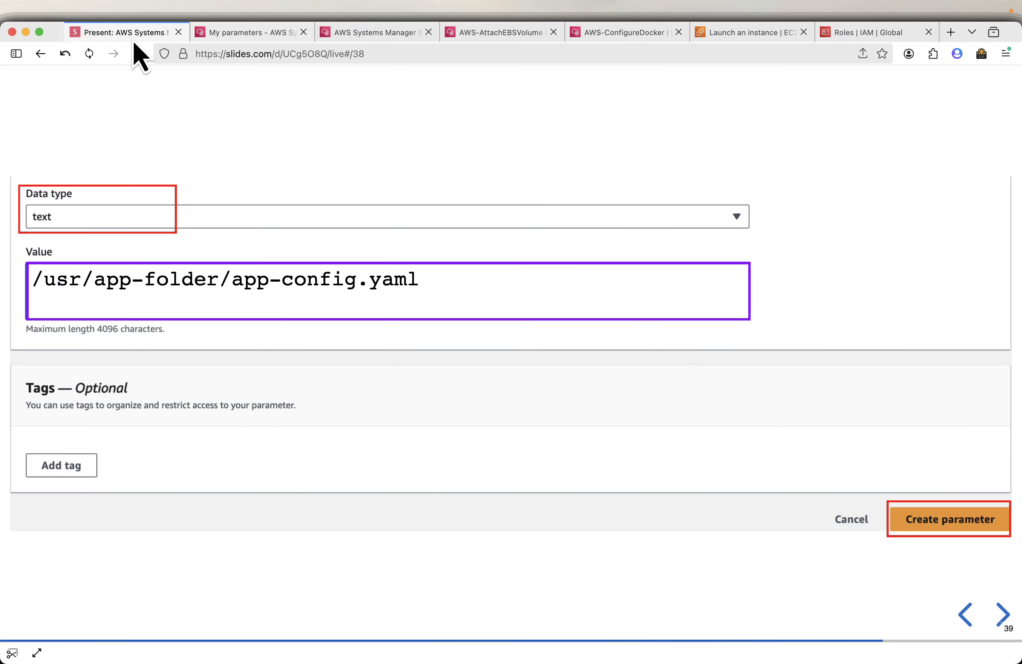
key("Right")
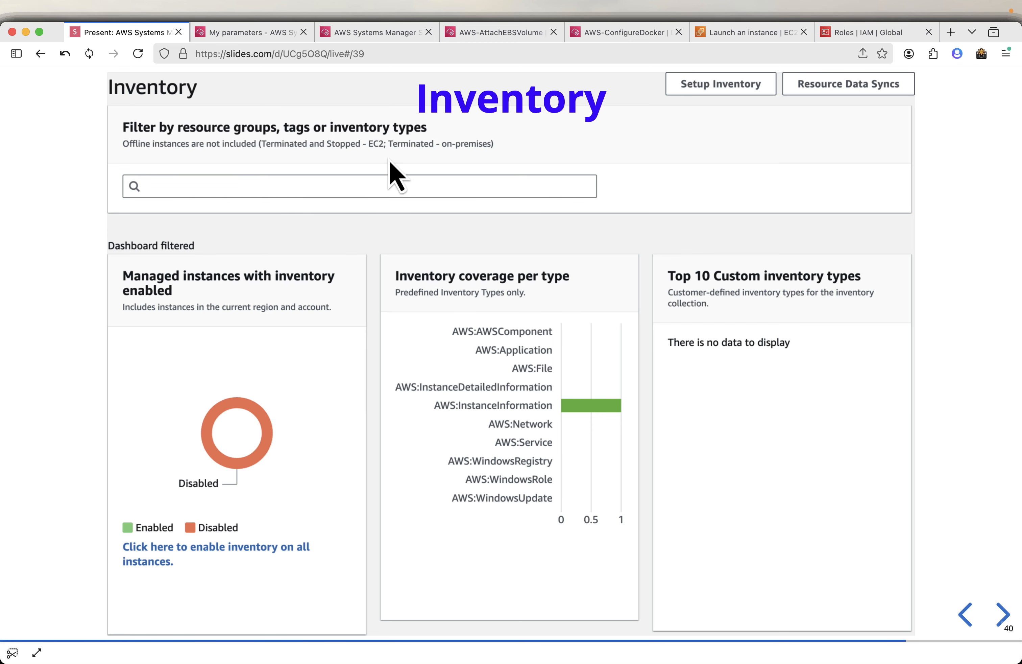
left_click(271, 34)
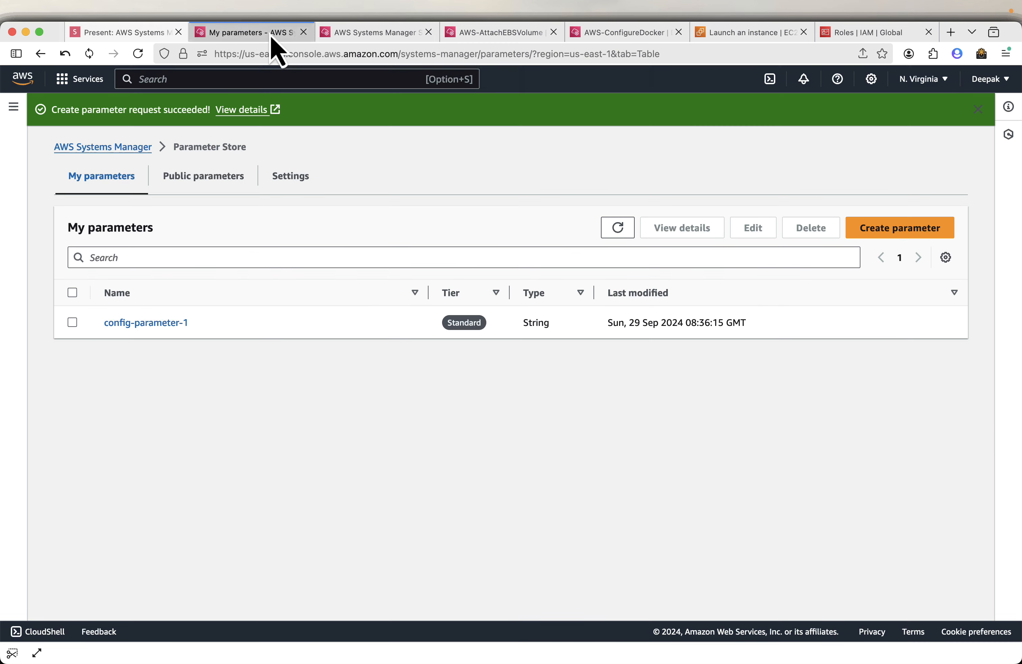
Open the Inventory dashboard from the navigation and scroll through its charts.
left_click(13, 108)
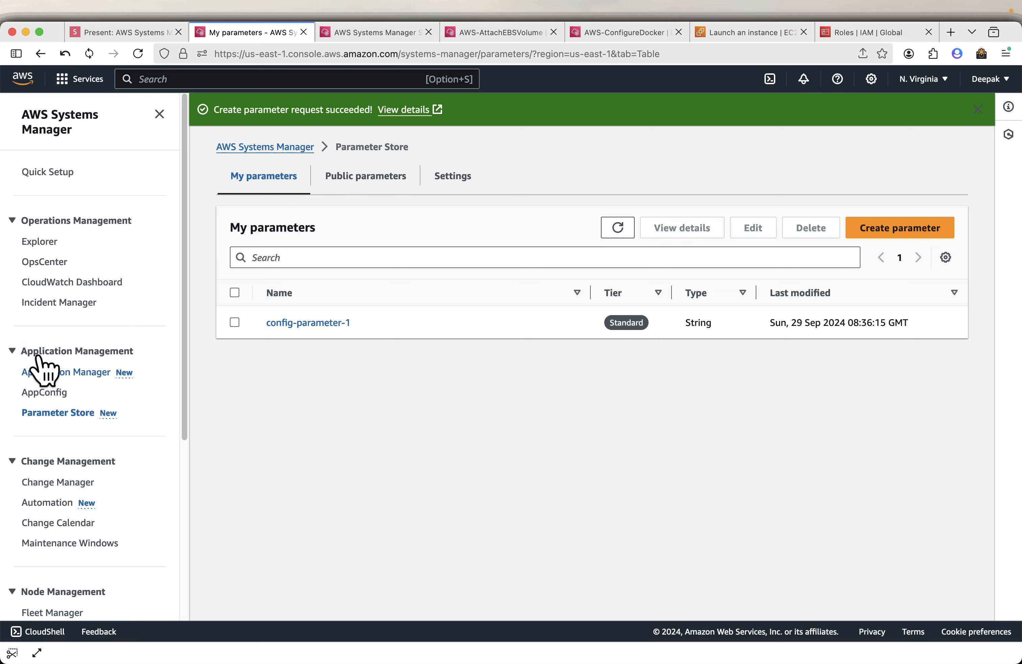
scroll(110, 358, "down", 3)
scroll(110, 402, "down", 5)
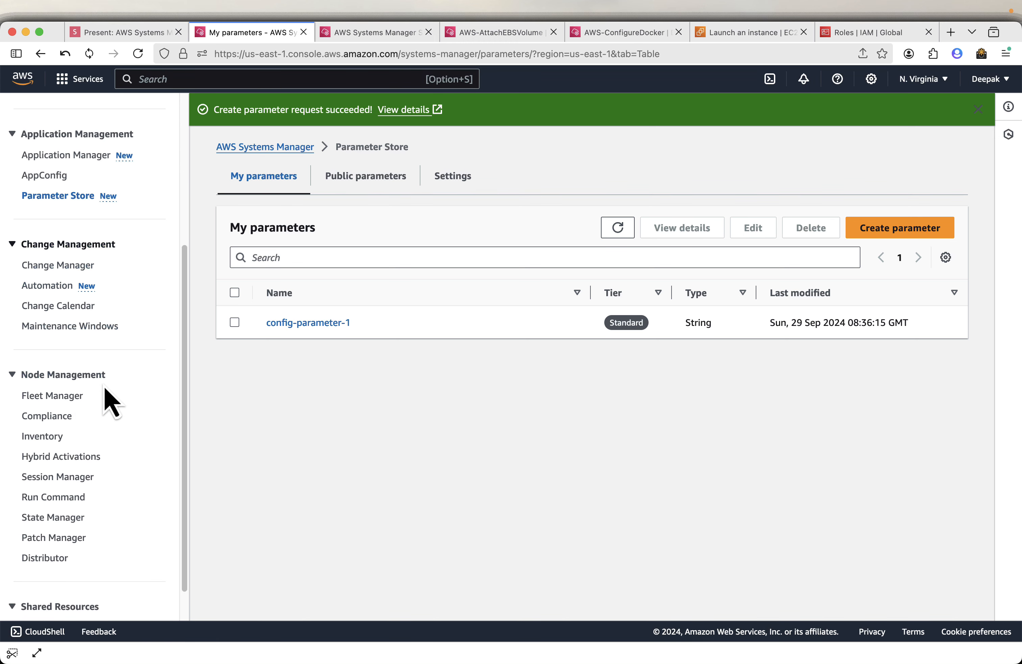
left_click(43, 438)
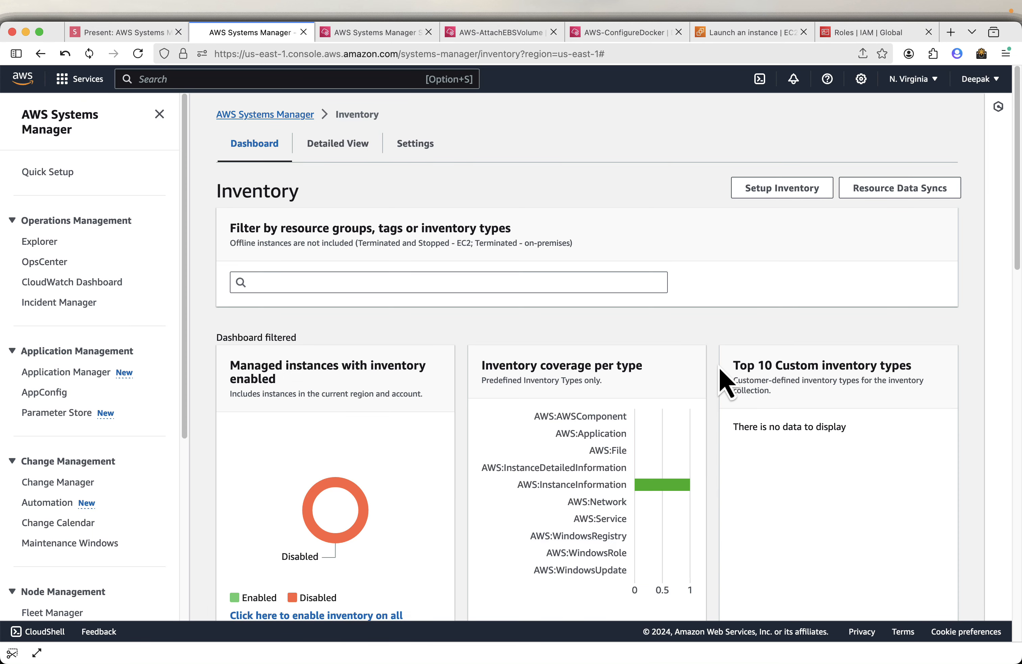
scroll(726, 383, "down", 7)
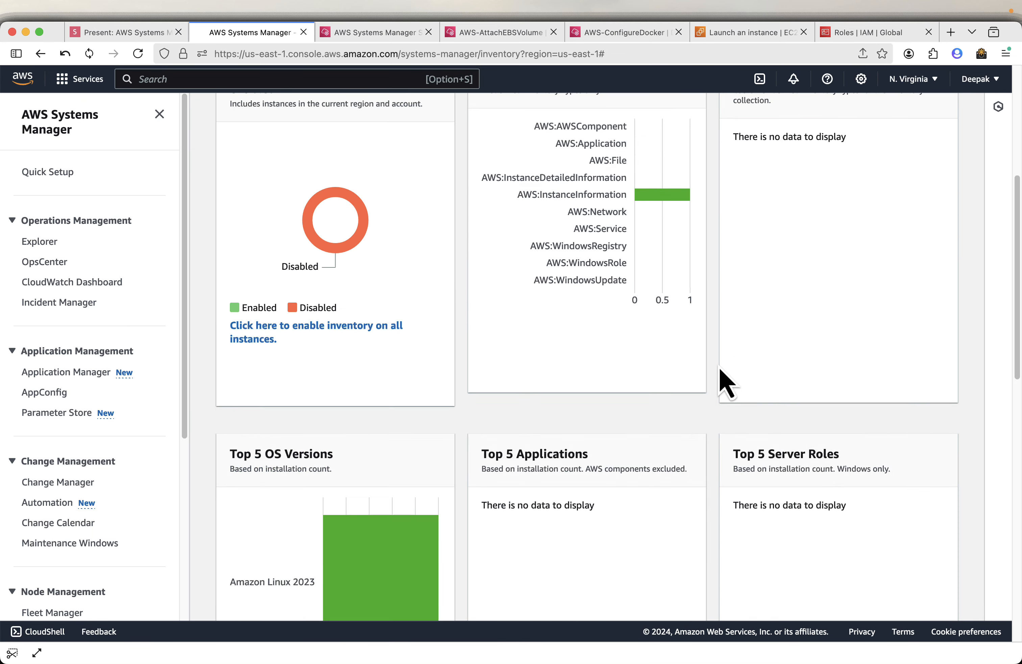
scroll(726, 382, "down", 6)
mouse_move(329, 365)
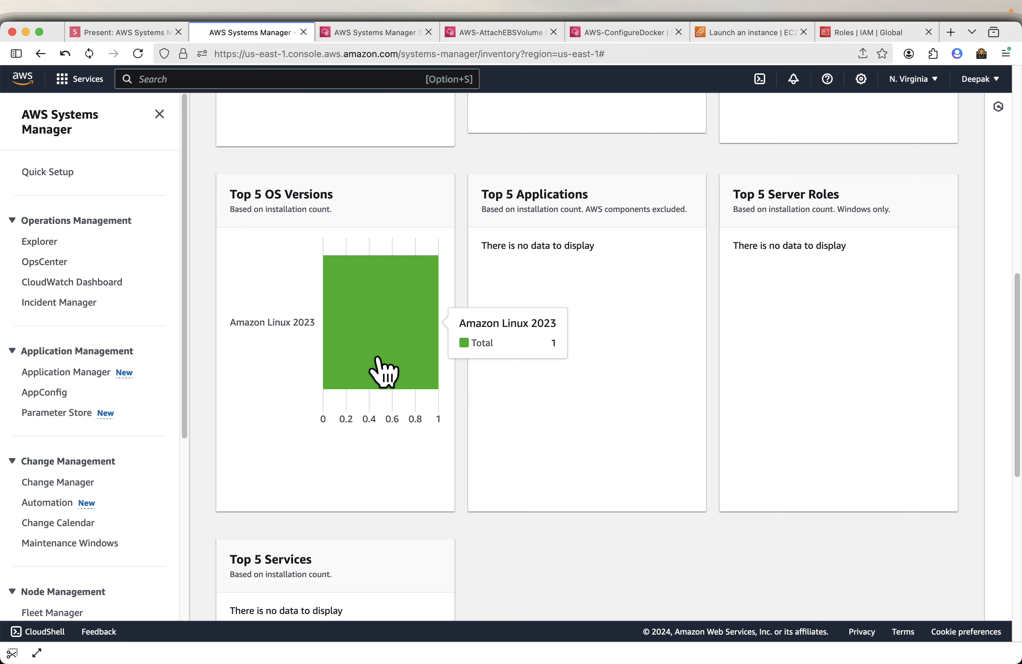
scroll(678, 503, "down", 1)
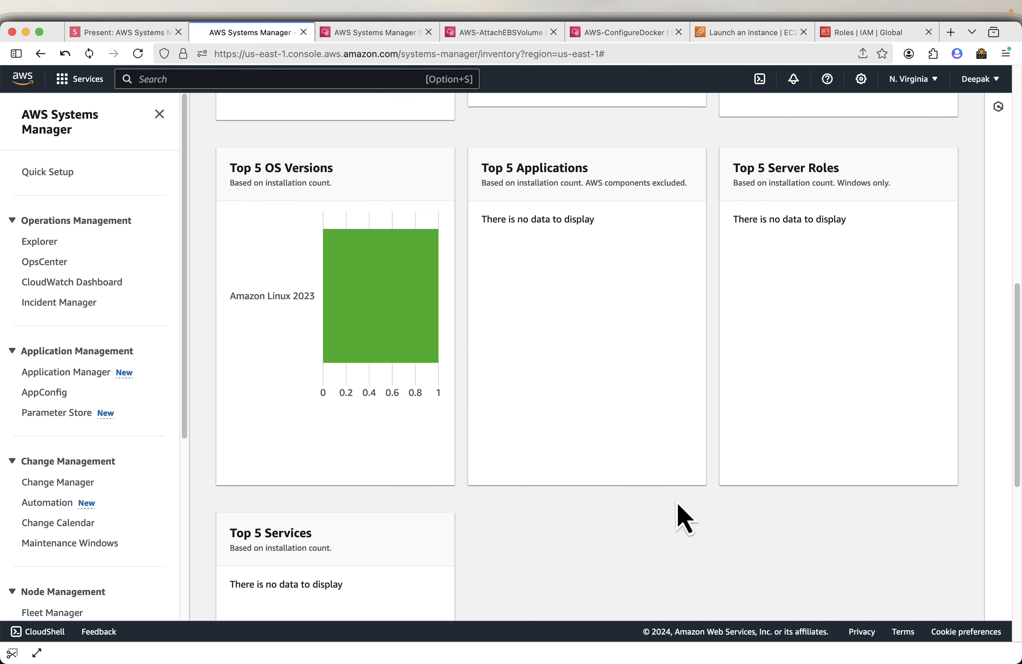
scroll(685, 519, "down", 1)
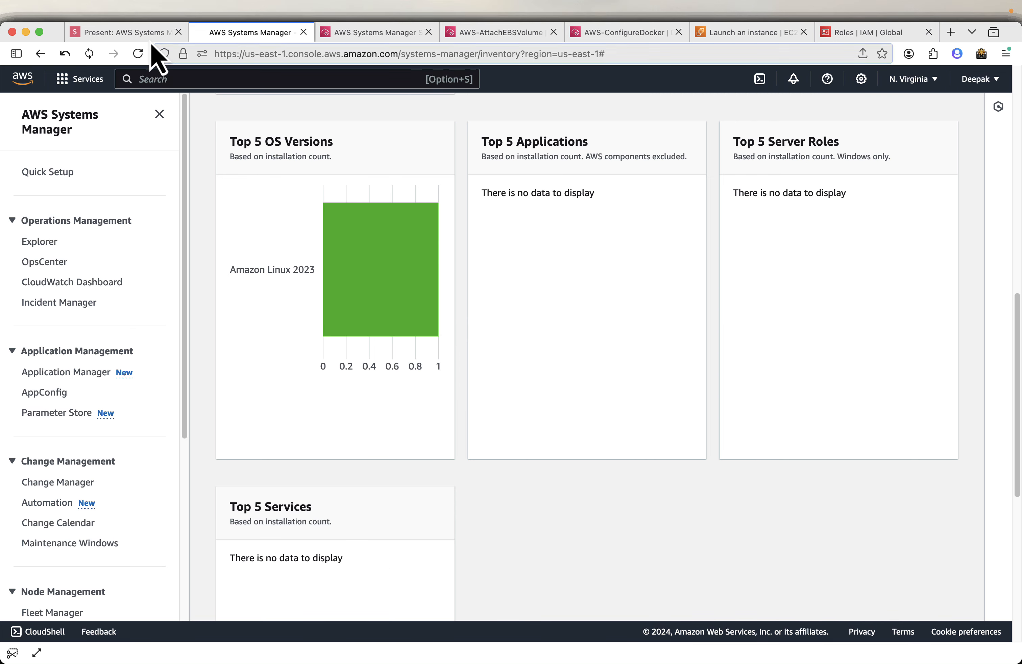
Advance the presentation to the State Manager slide and open State Manager in the console.
left_click(138, 30)
key("Right")
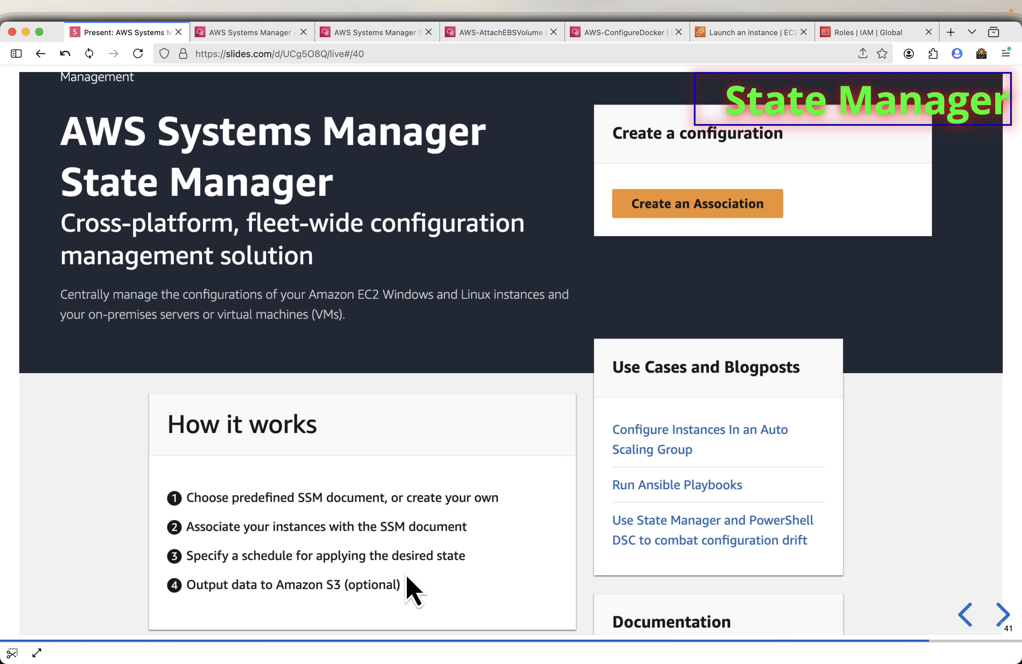
left_click(256, 34)
scroll(116, 396, "down", 6)
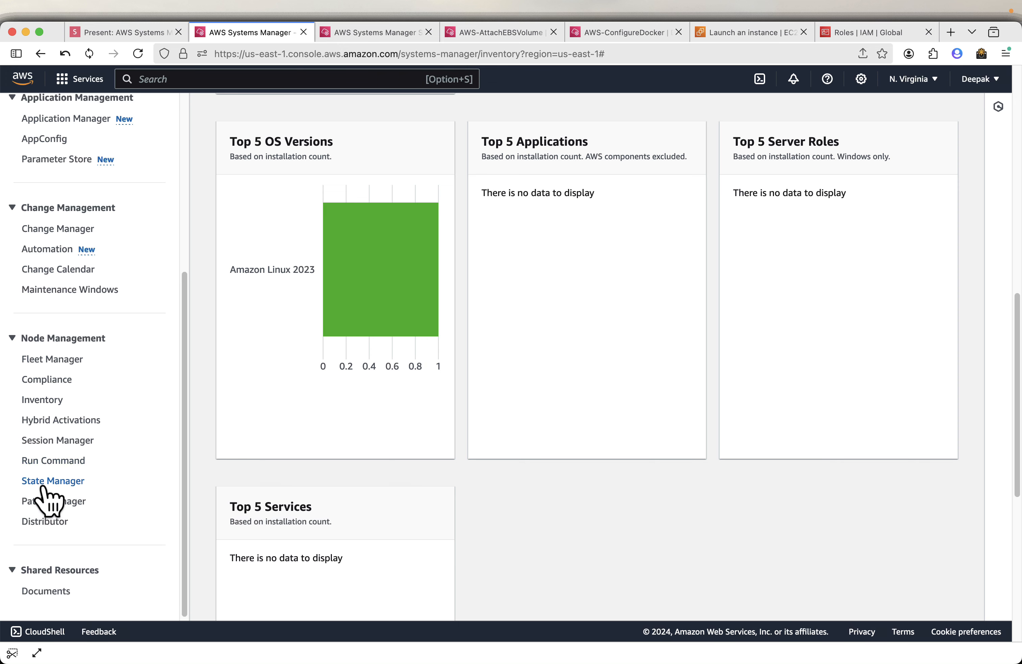
left_click(43, 482)
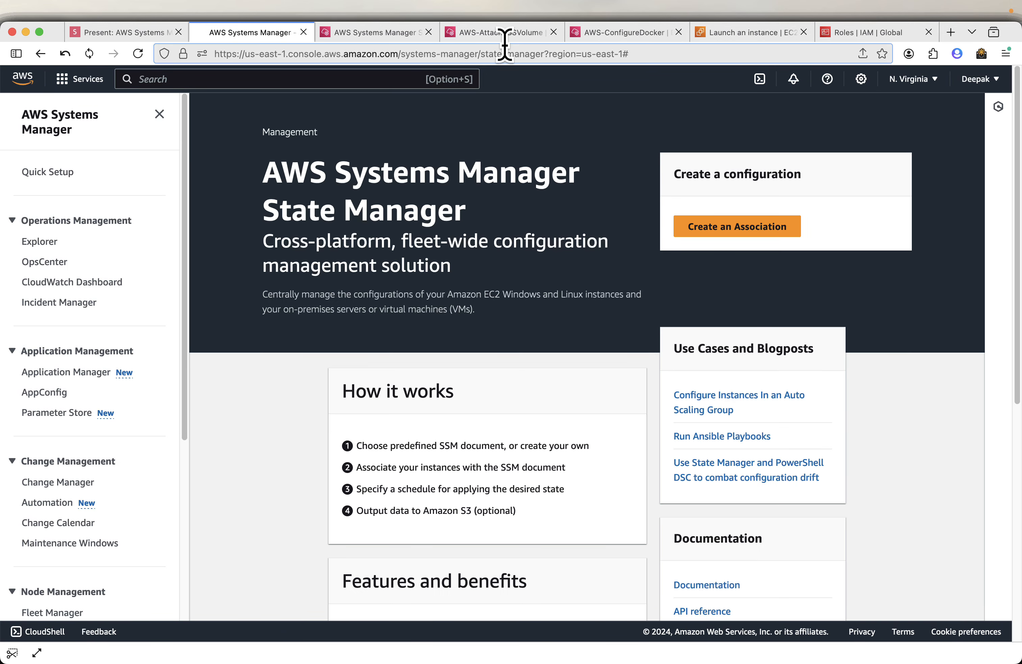
Close the terminal session tab and return to the State Manager tab.
left_click(506, 40)
left_click(392, 37)
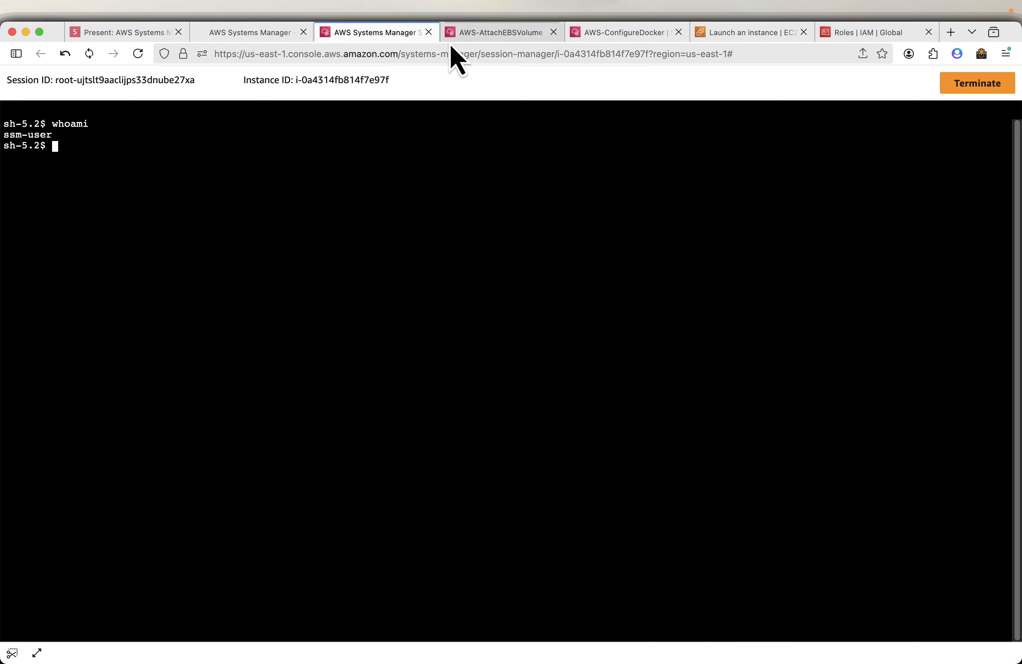
left_click(428, 32)
left_click(277, 33)
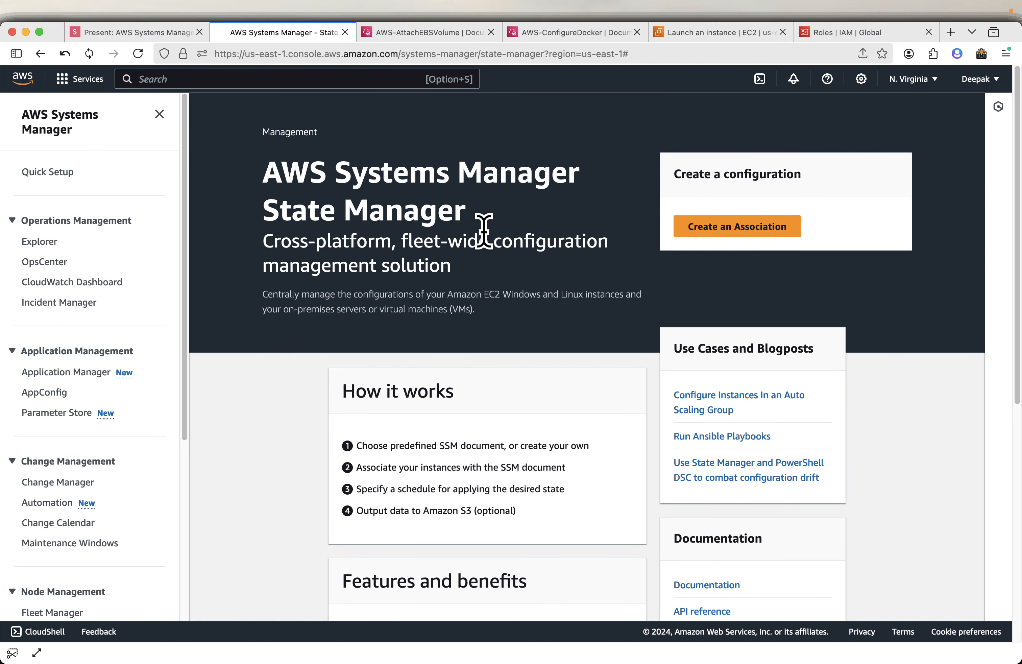
Open the Create Association form and scroll through its document, parameters and schedule sections.
left_click(760, 238)
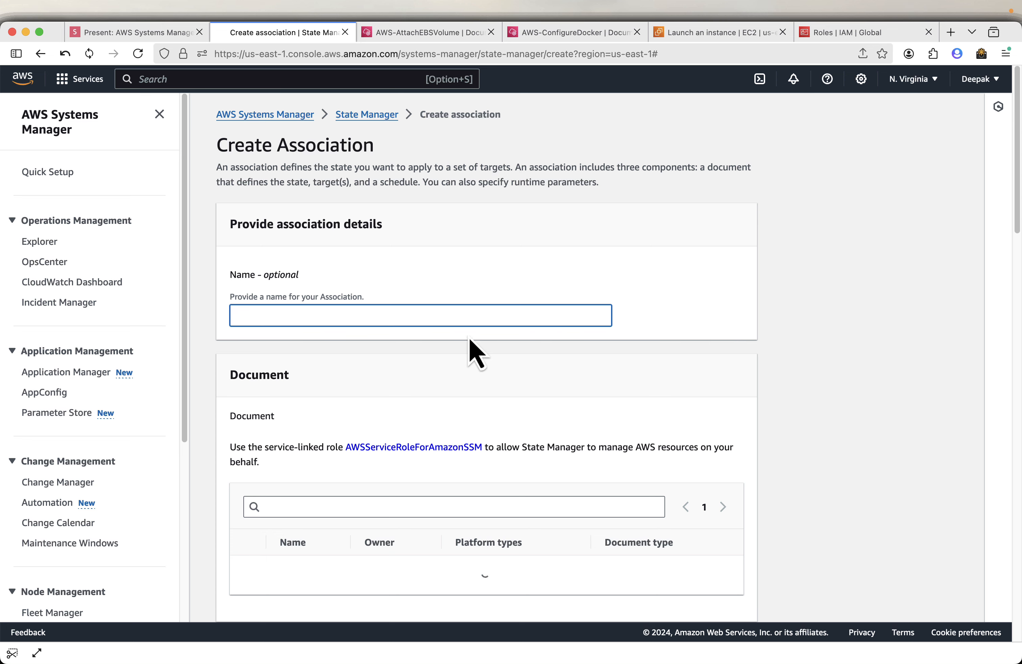
scroll(303, 582, "down", 6)
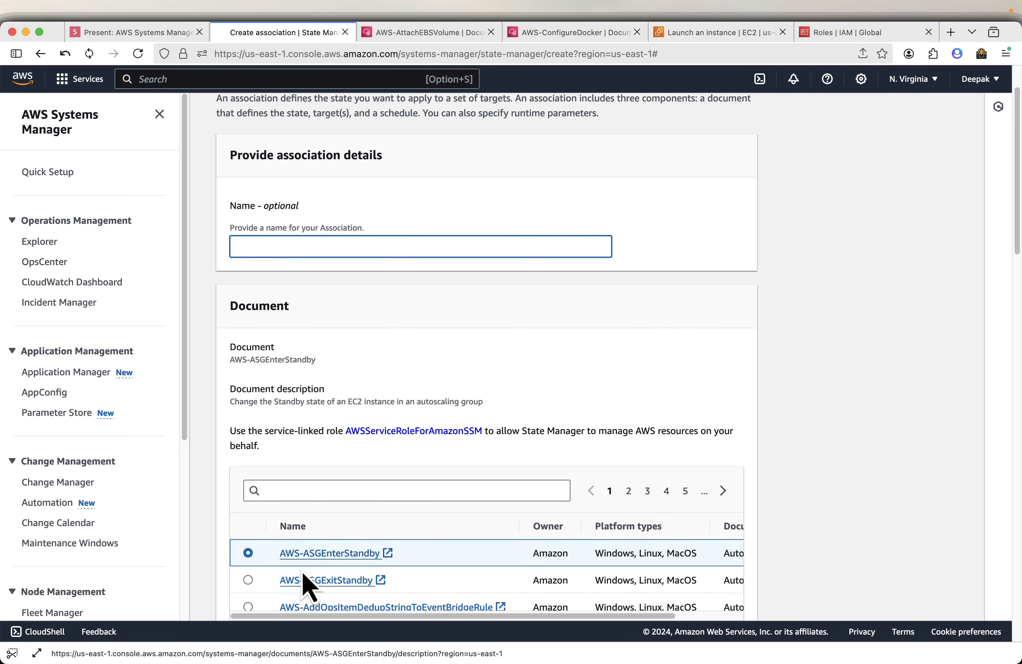
scroll(405, 459, "down", 9)
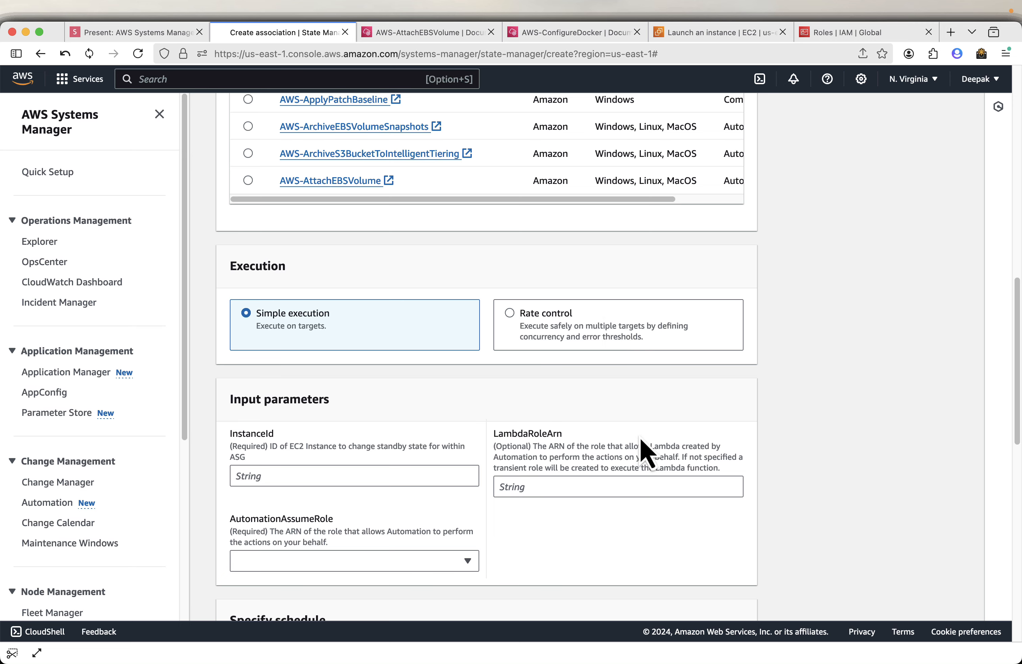
scroll(646, 458, "down", 6)
scroll(646, 459, "down", 1)
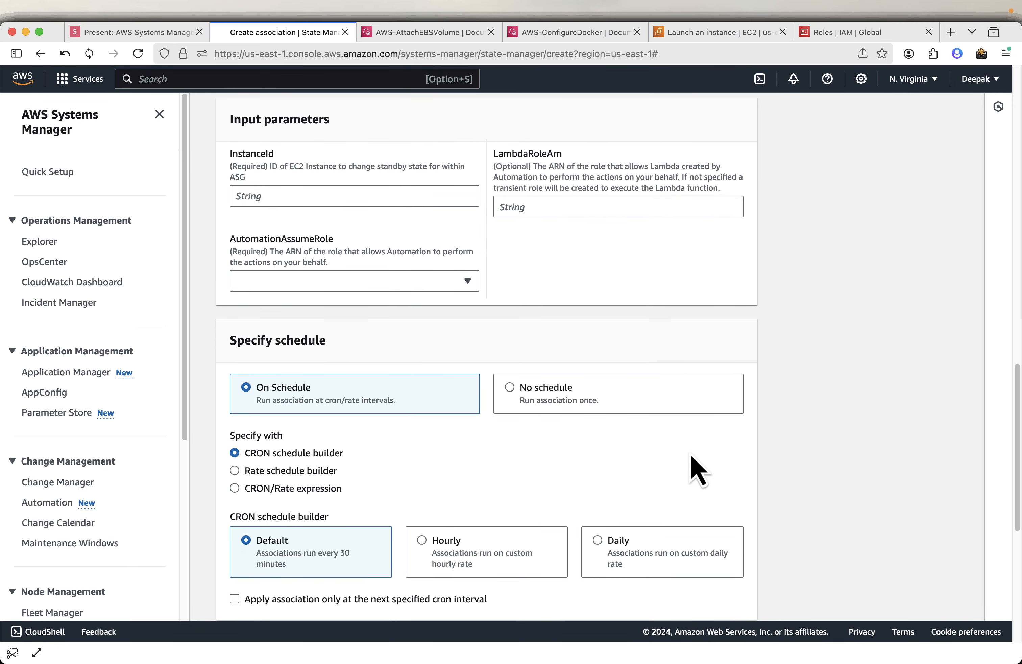
scroll(670, 451, "down", 8)
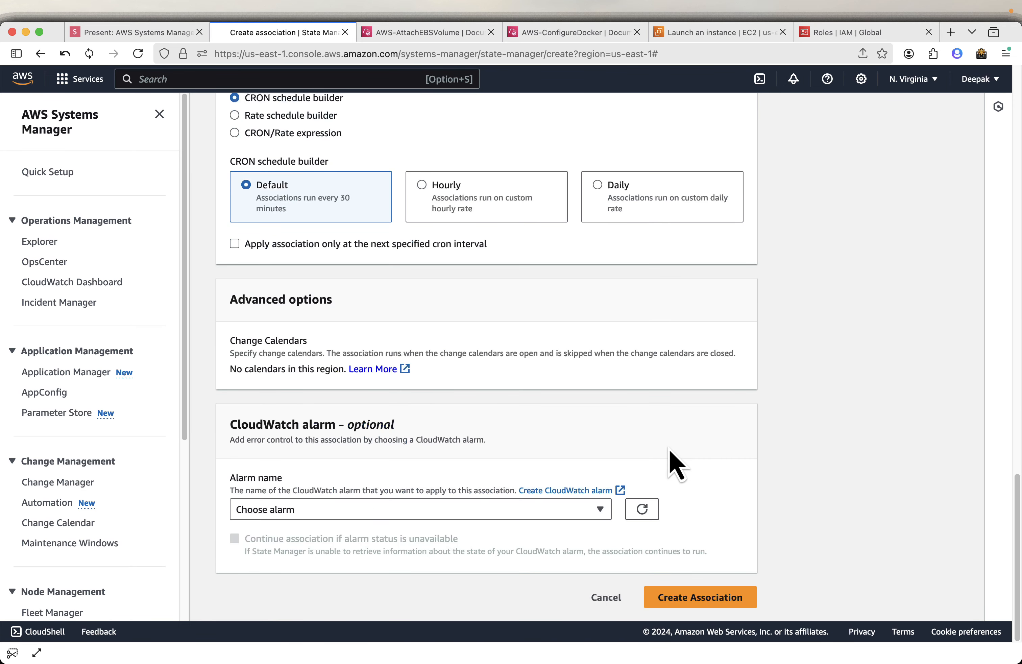
Switch to the presentation and advance to the Install SSM Agent slide.
left_click(125, 32)
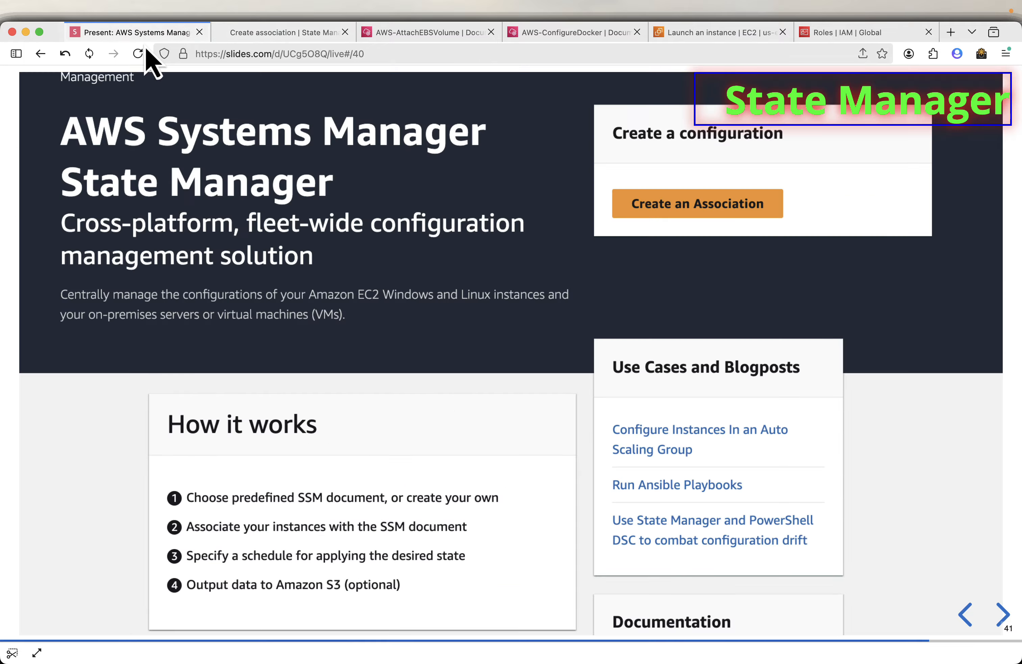
mouse_move(667, 279)
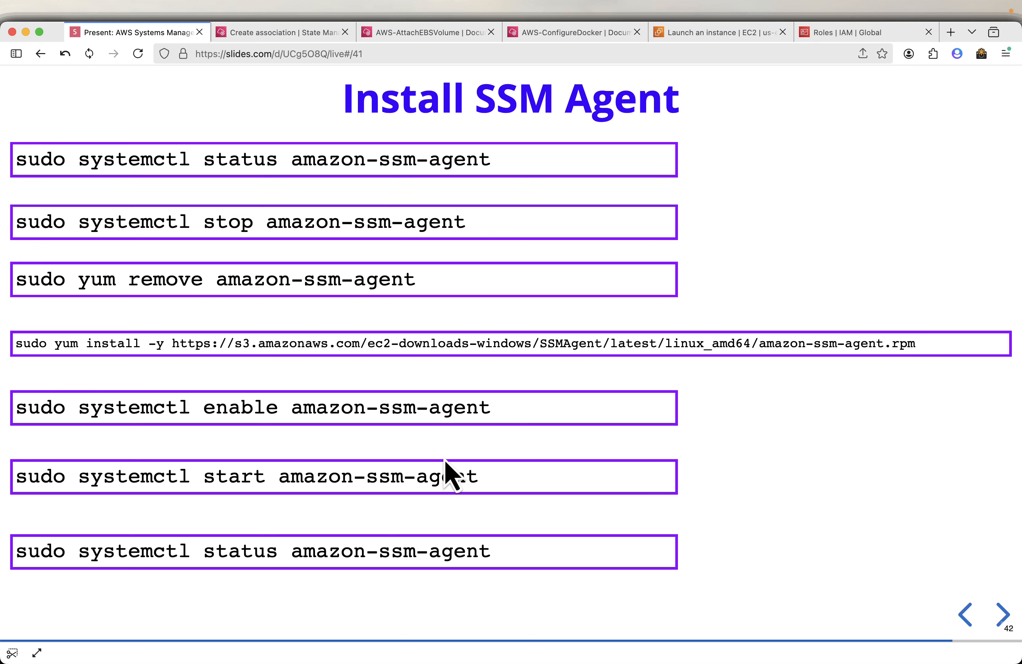
mouse_move(670, 155)
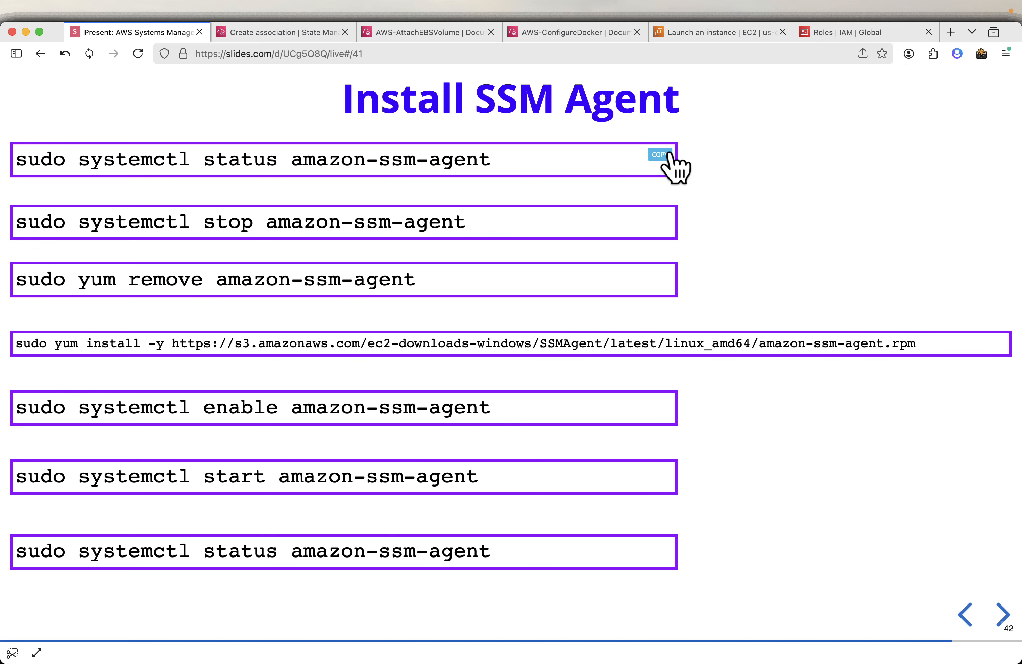
Open the EC2 instances list and select the Systems-Manager-Demo instance.
left_click(721, 37)
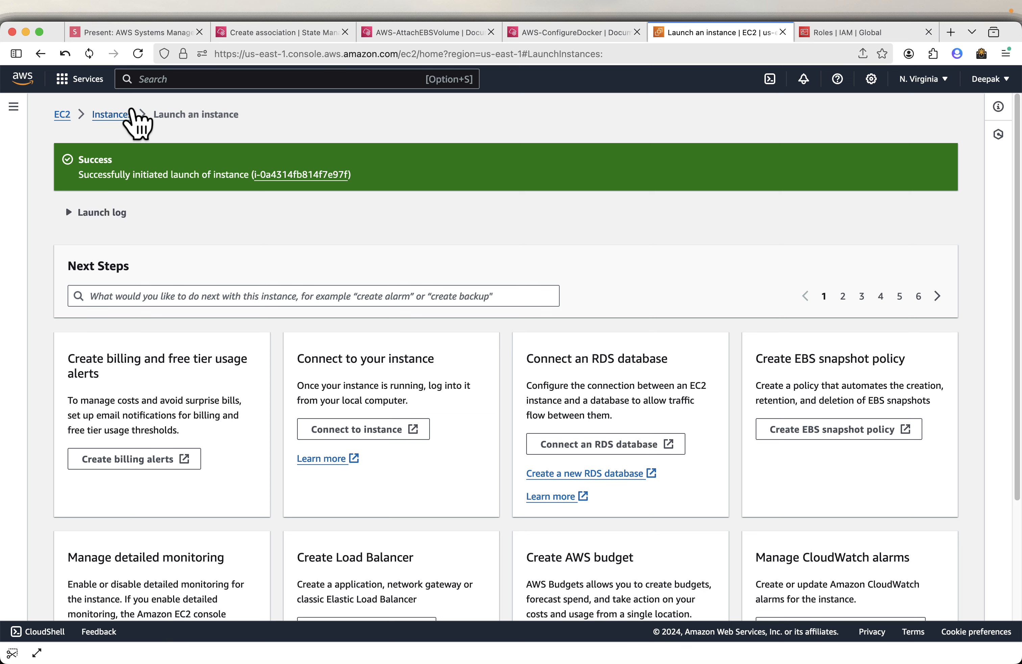
left_click(112, 114)
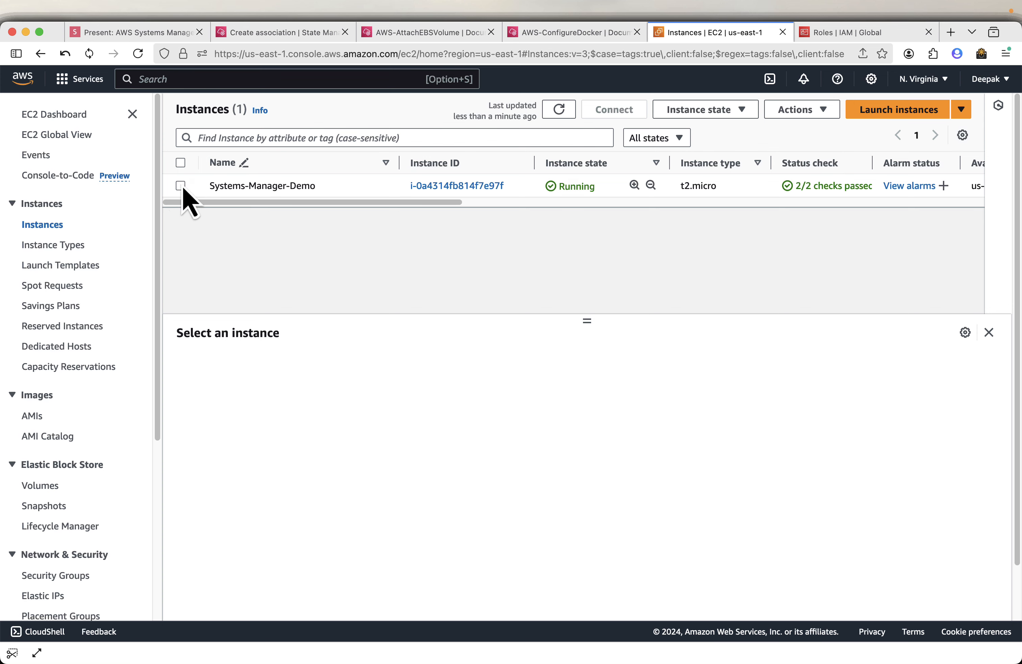
left_click(181, 187)
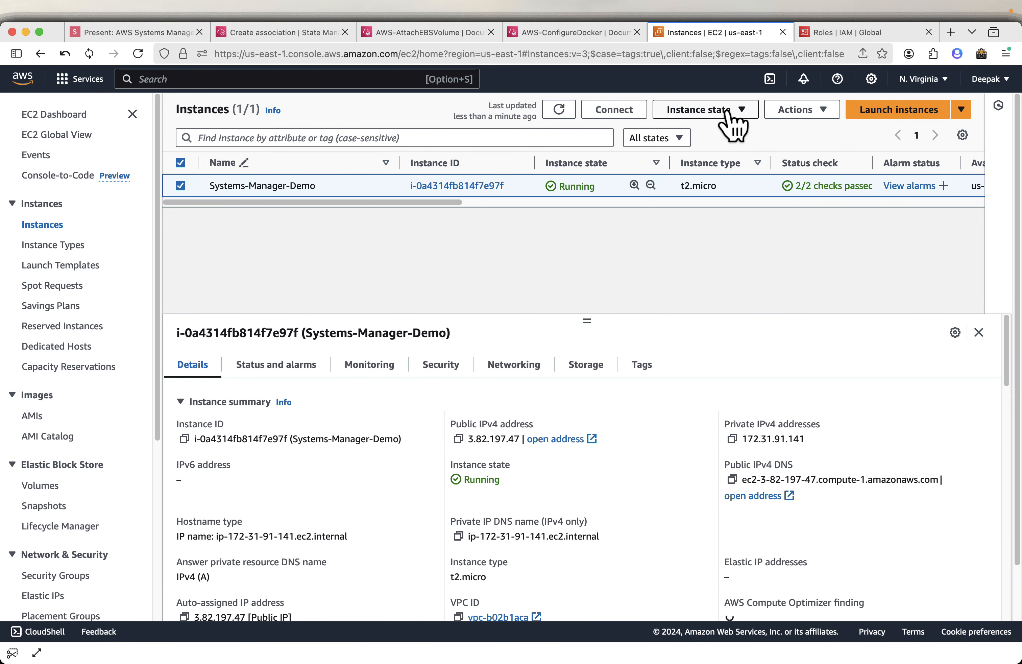
Connect to the Systems-Manager-Demo instance through Session Manager.
left_click(600, 114)
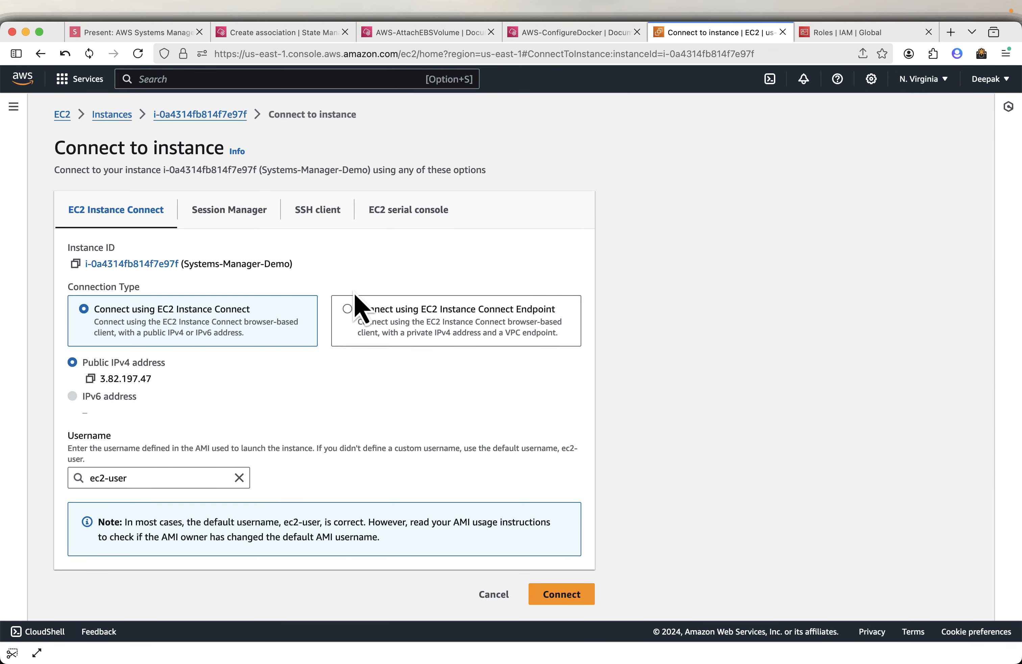
left_click(230, 220)
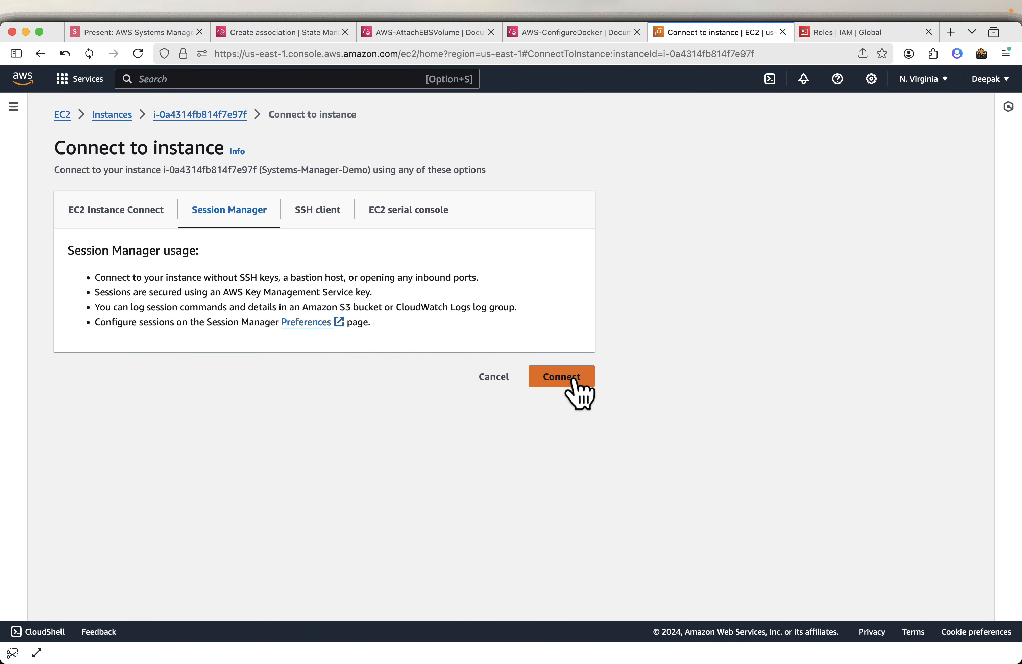
left_click(576, 381)
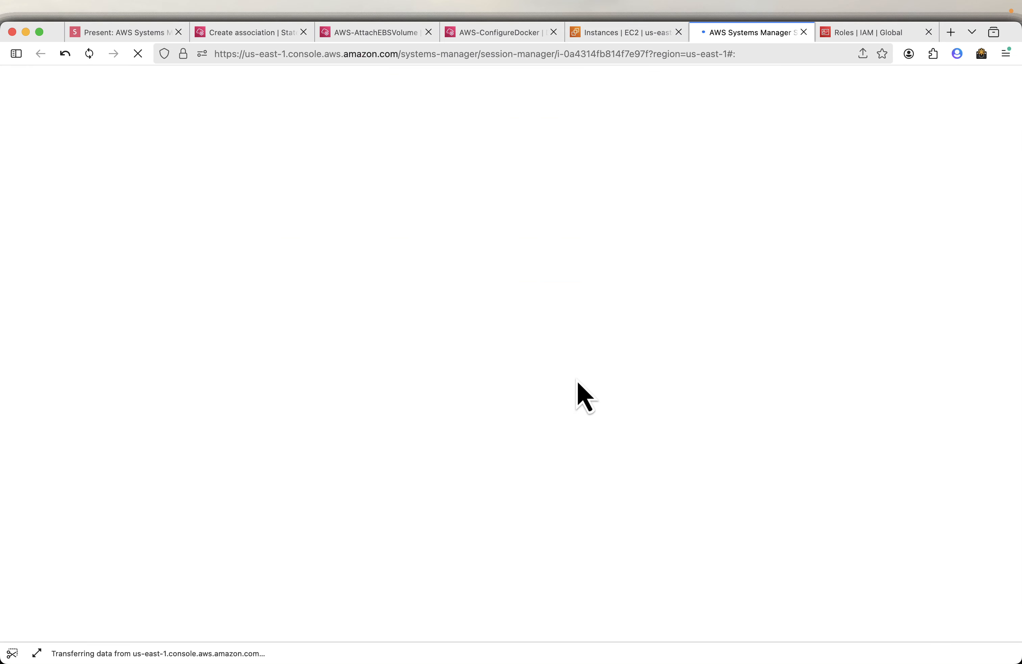
Run whoami in the Session Manager terminal to check the session's user.
left_click(629, 33)
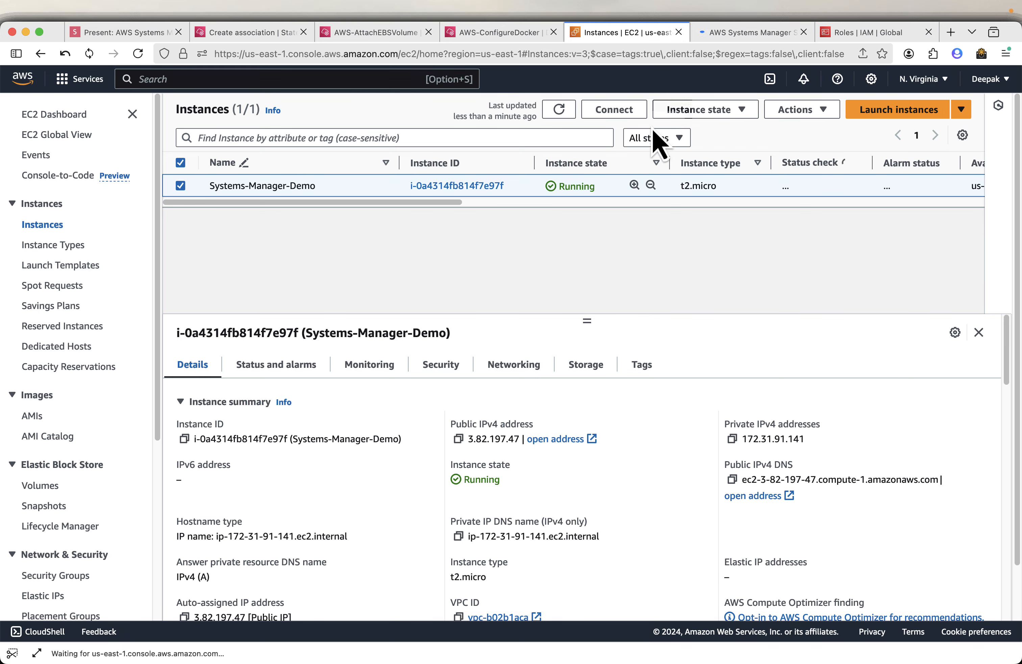
left_click(753, 33)
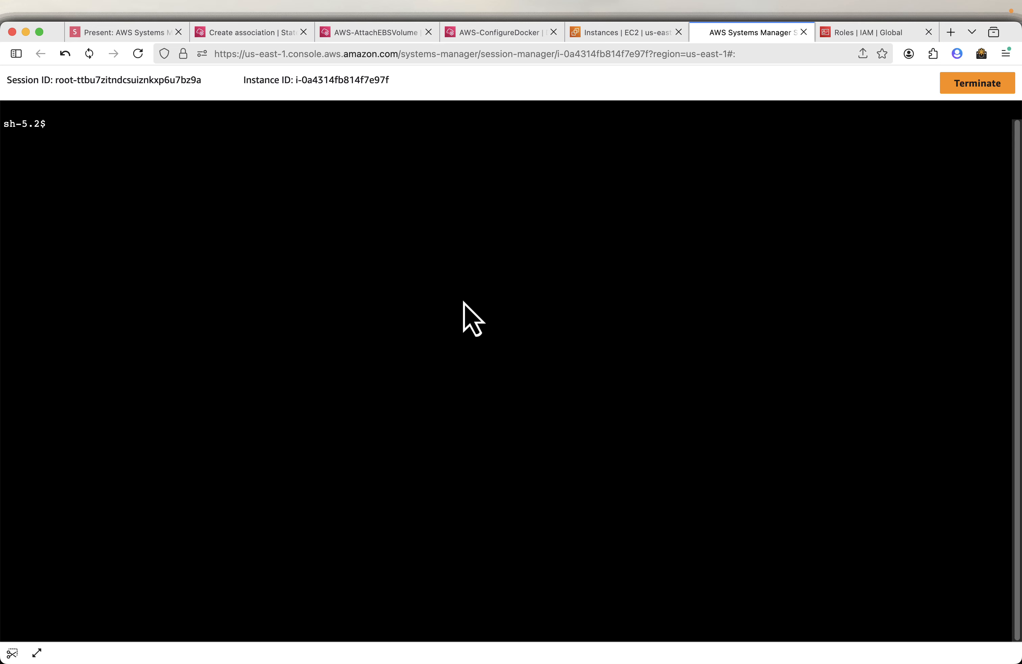
key("Return")
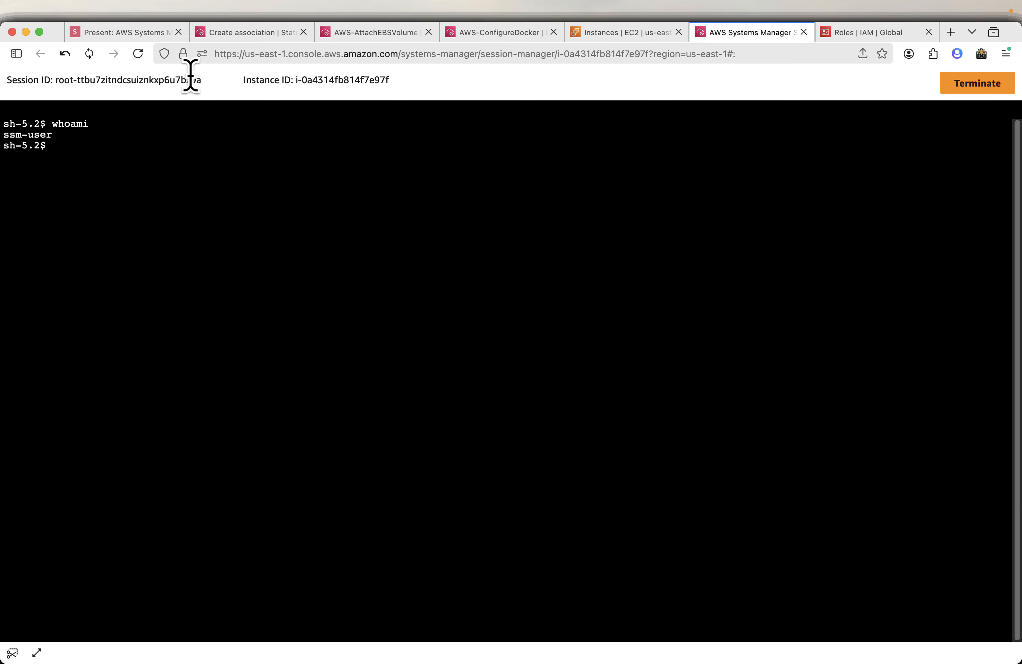
Copy the sudo systemctl status amazon-ssm-agent command from the slide, run it in the terminal, and quit its output.
left_click(156, 34)
mouse_move(548, 171)
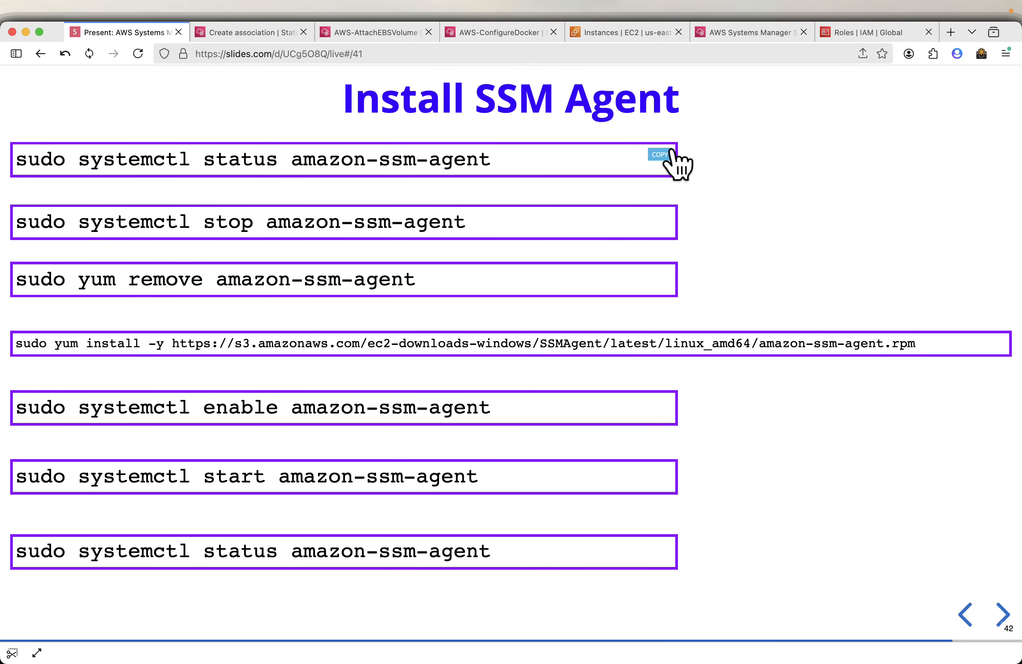
left_click(660, 154)
left_click(752, 33)
key("super+v")
key("Return")
type("q")
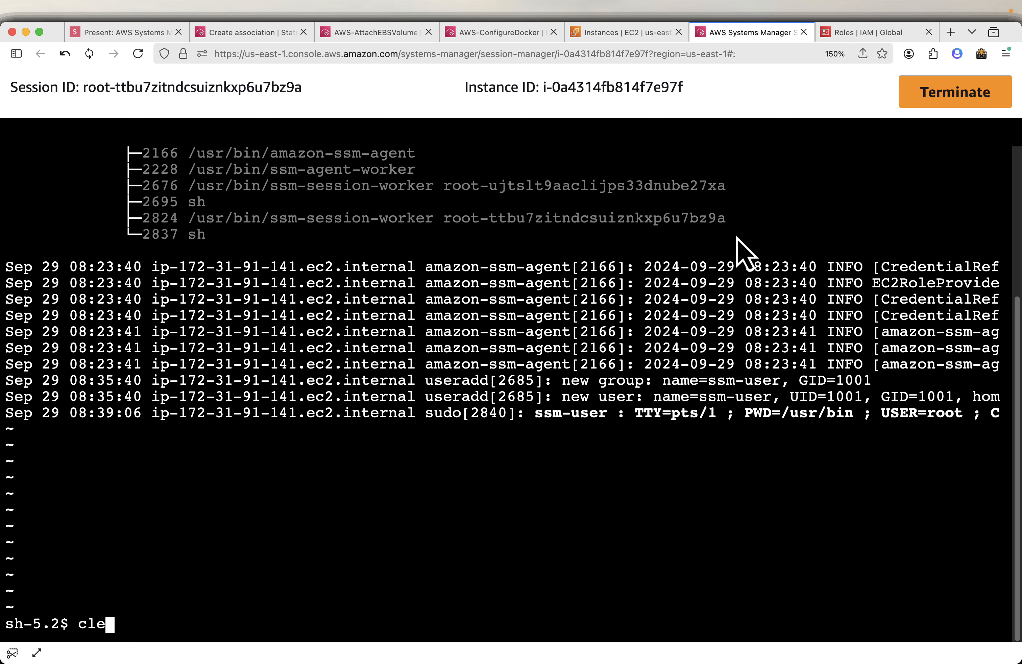
type("clear")
Clear the terminal and paste the sudo systemctl stop amazon-ssm-agent command at the prompt.
key("Return")
key("super+v")
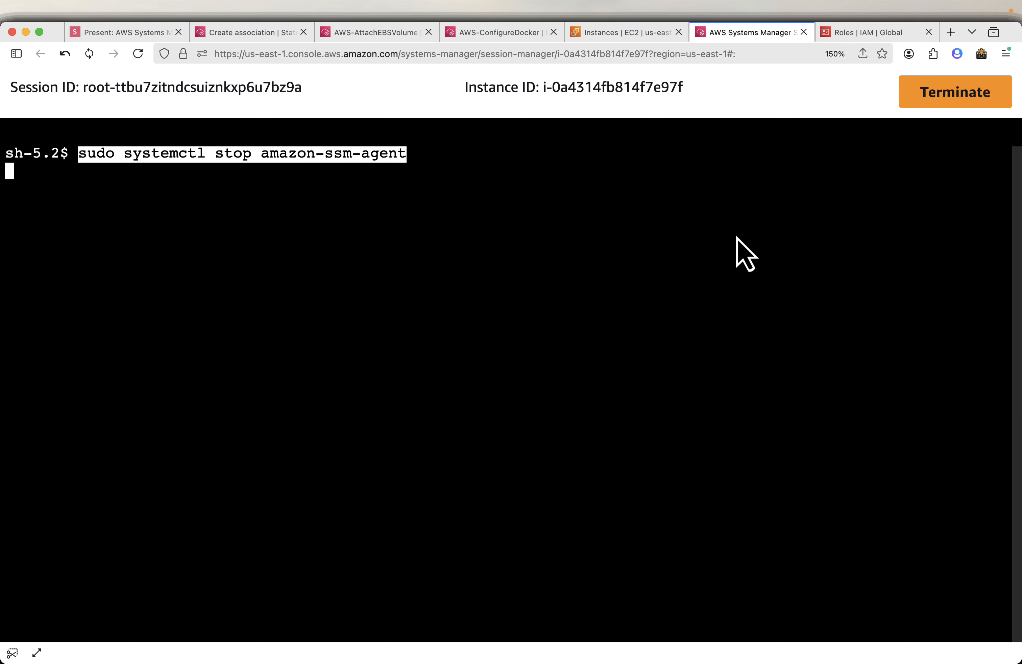